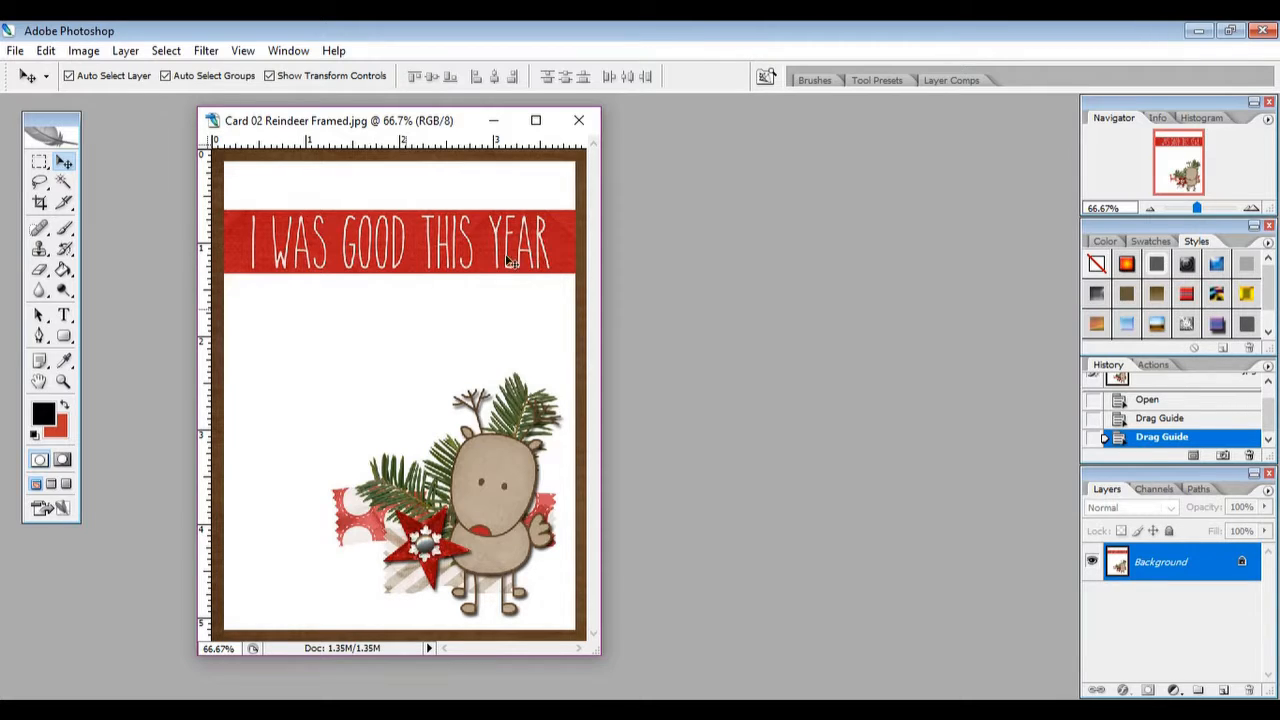
Minimize the framed reindeer card and create a new white RGB document 3.75 inches wide and 5 inches high at 150 pixels/inch
{"action": "left_click", "coordinate": [491, 119]}
{"action": "left_click", "coordinate": [15, 50]}
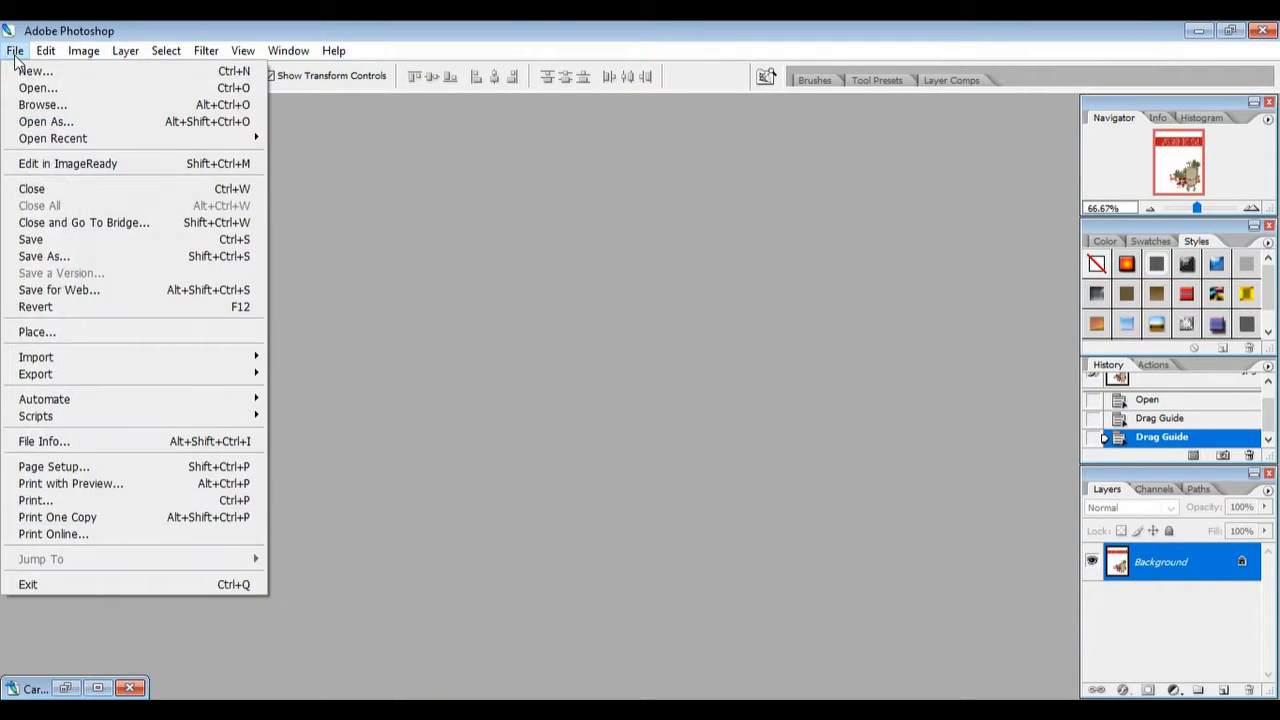
{"action": "left_click", "coordinate": [25, 75]}
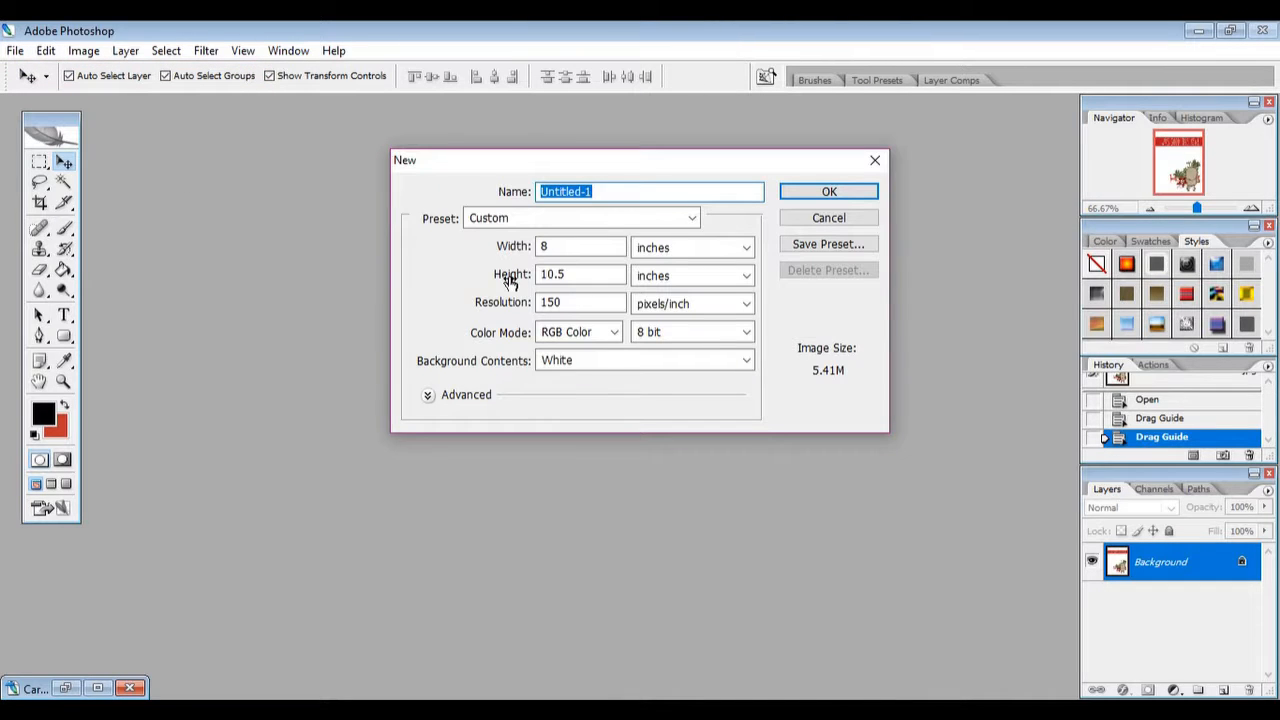
{"action": "double_click", "coordinate": [565, 247]}
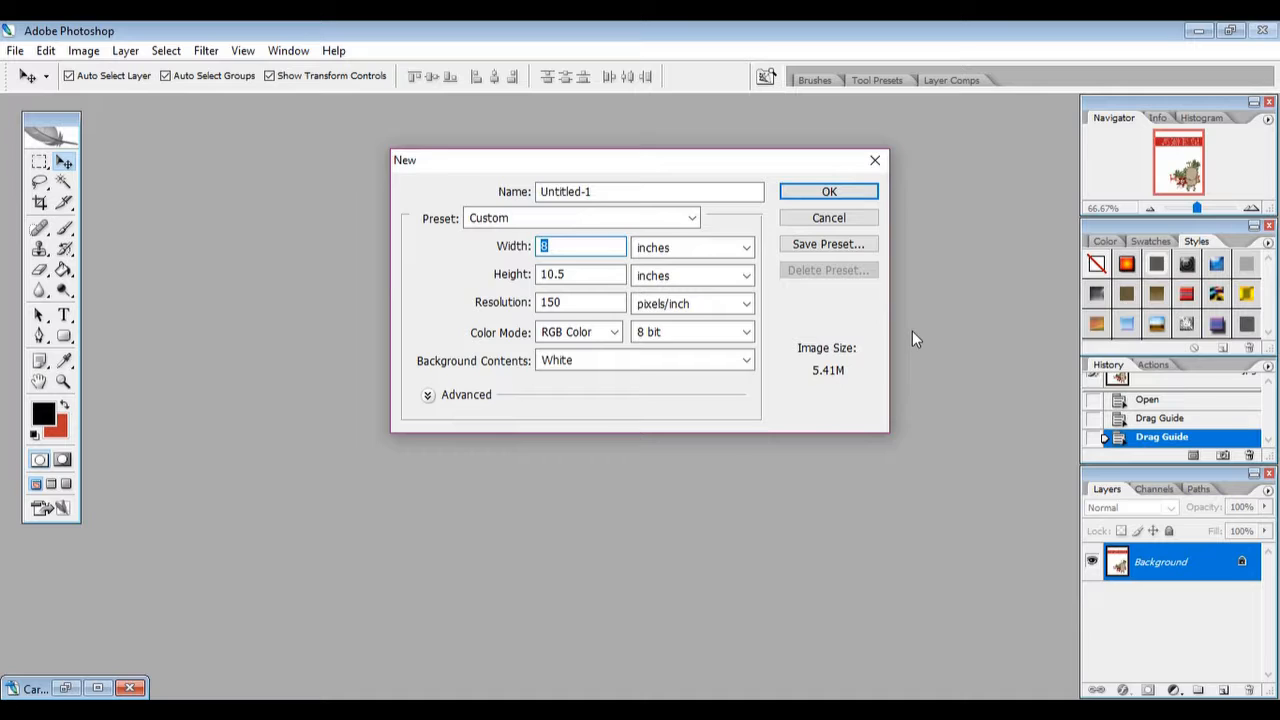
{"action": "type", "text": "3.75"}
{"action": "key", "text": "Tab"}
{"action": "type", "text": "5"}
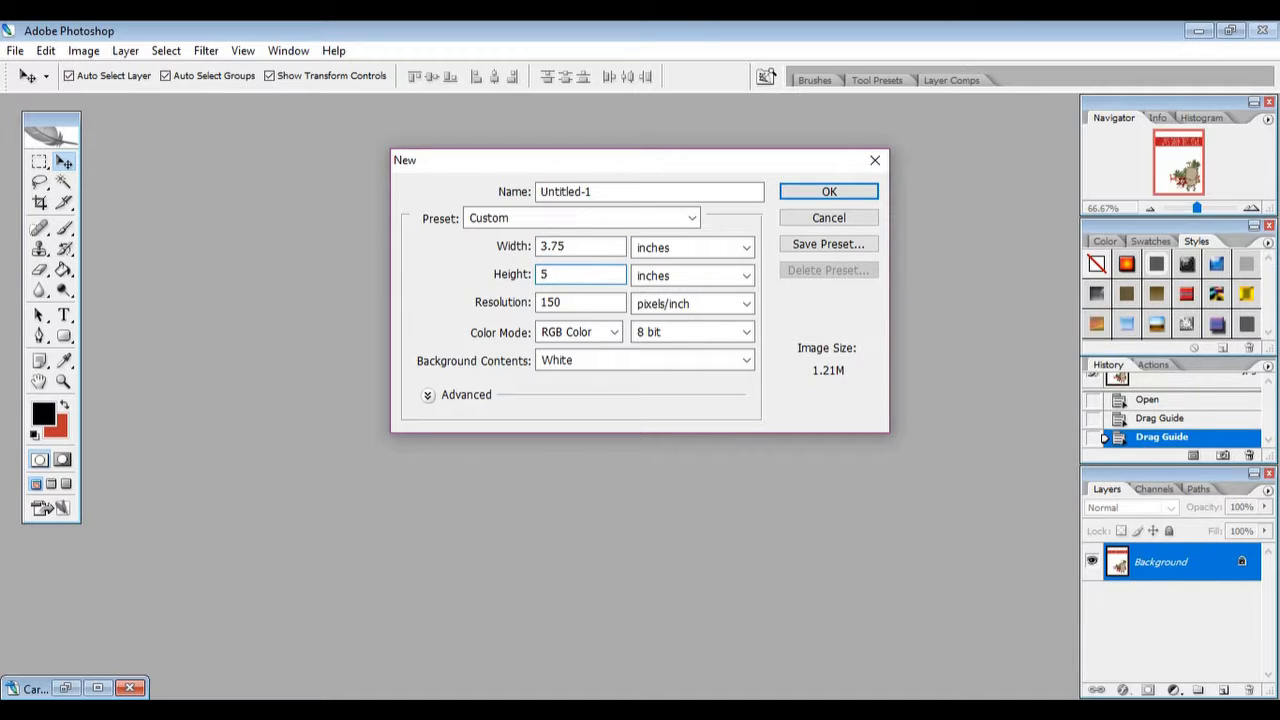
{"action": "left_click", "coordinate": [829, 192]}
{"action": "key", "text": "Tab"}
{"action": "left_click_drag", "start_coordinate": [297, 126], "coordinate": [482, 147]}
{"action": "key", "text": "Tab"}
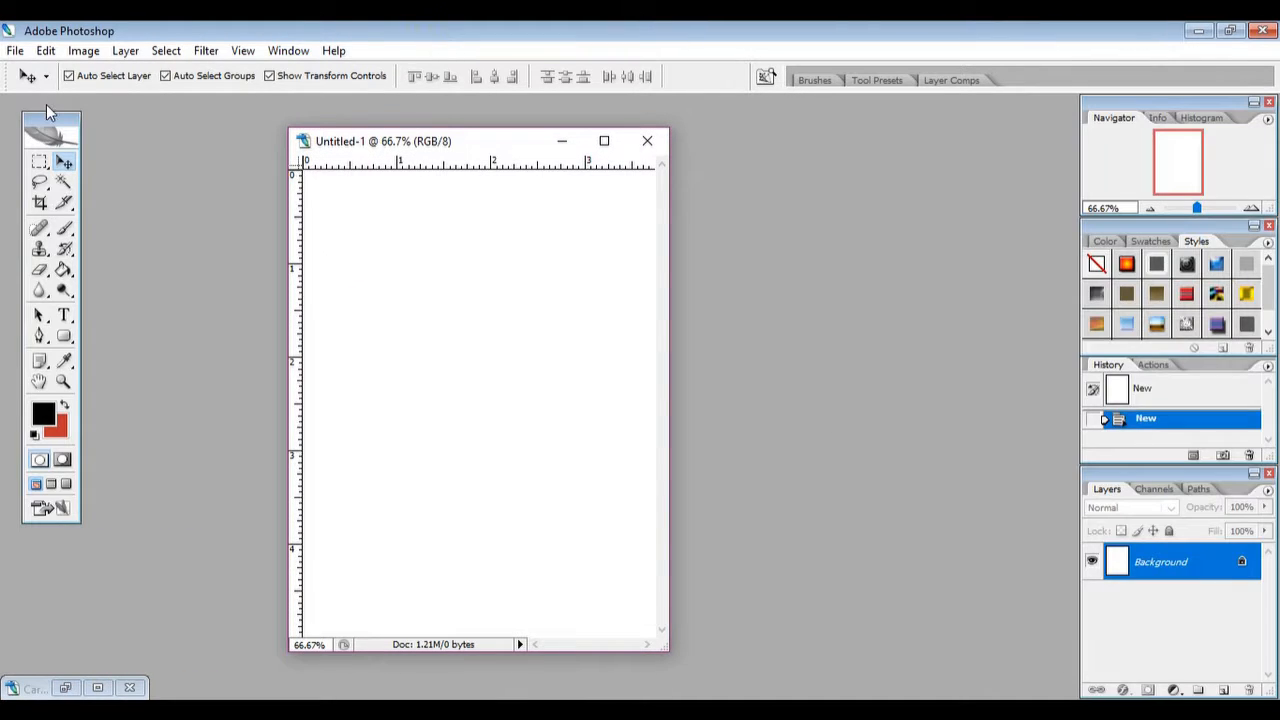
Browse the JustSoScrapp_NaughtyOrNice kit and examine the letter images in the Alpha folder of oll_naughtynice_ap
{"action": "left_click", "coordinate": [15, 50]}
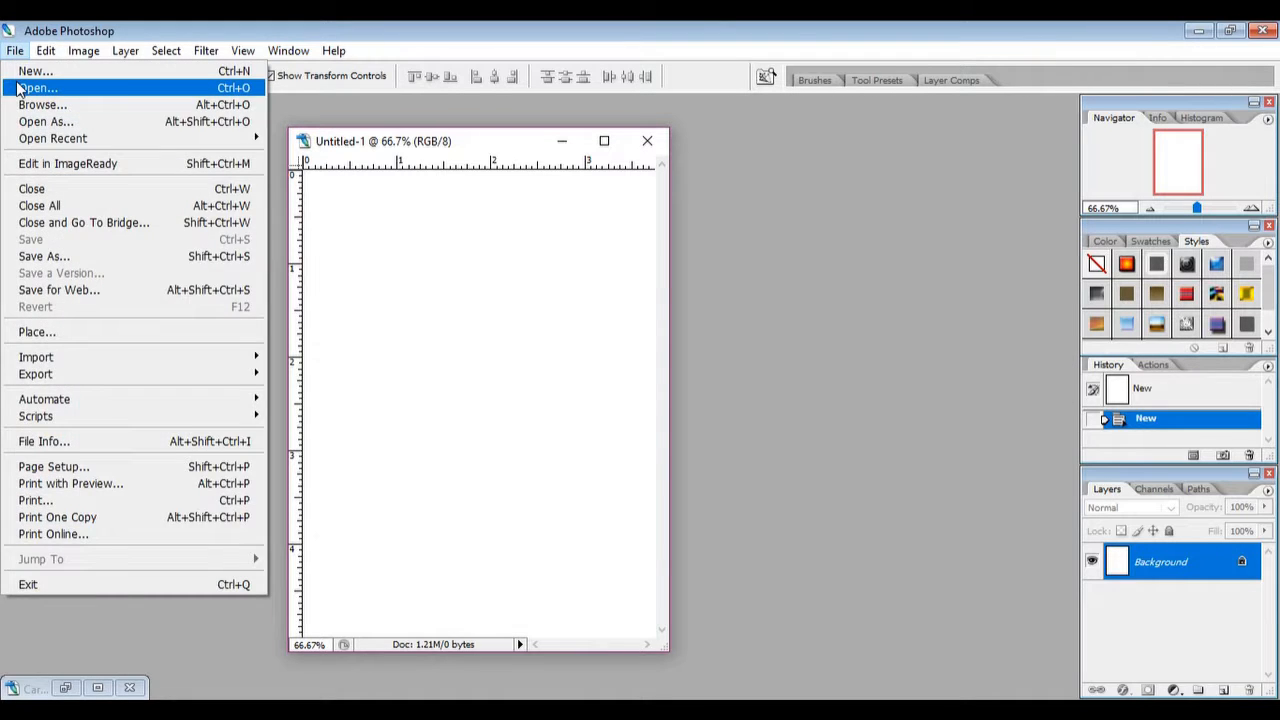
{"action": "left_click", "coordinate": [22, 88]}
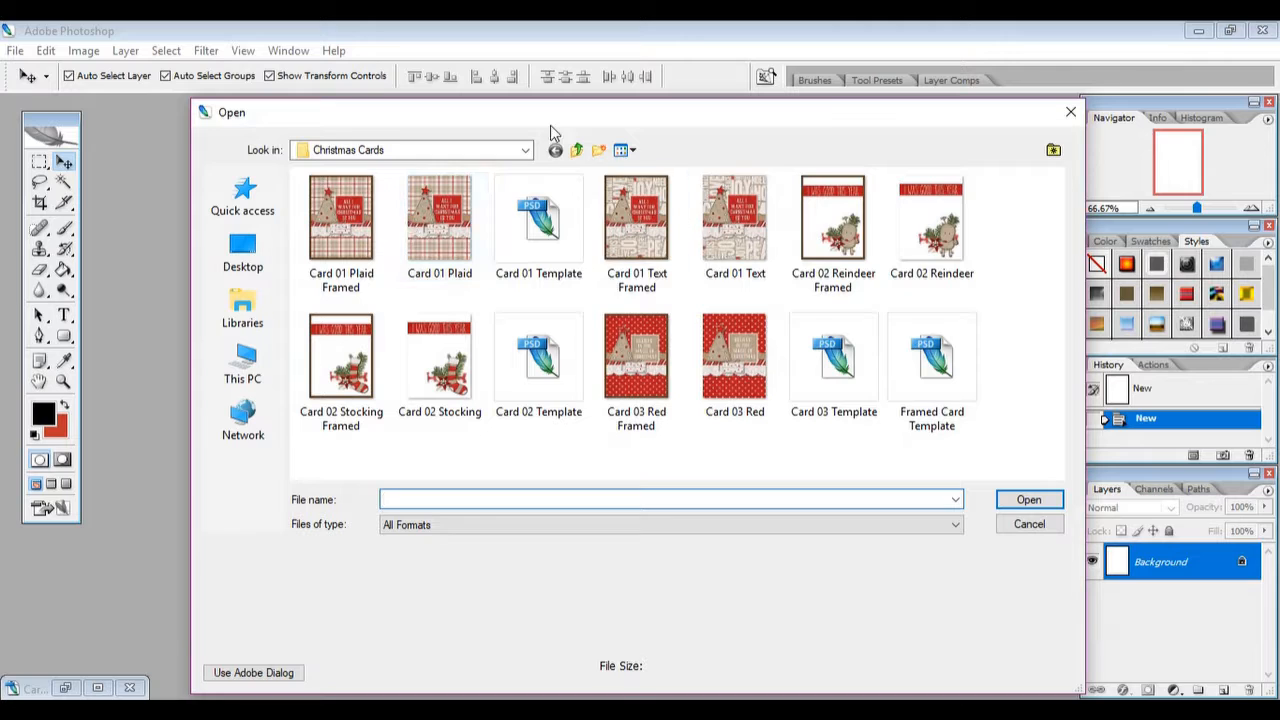
{"action": "left_click", "coordinate": [577, 150]}
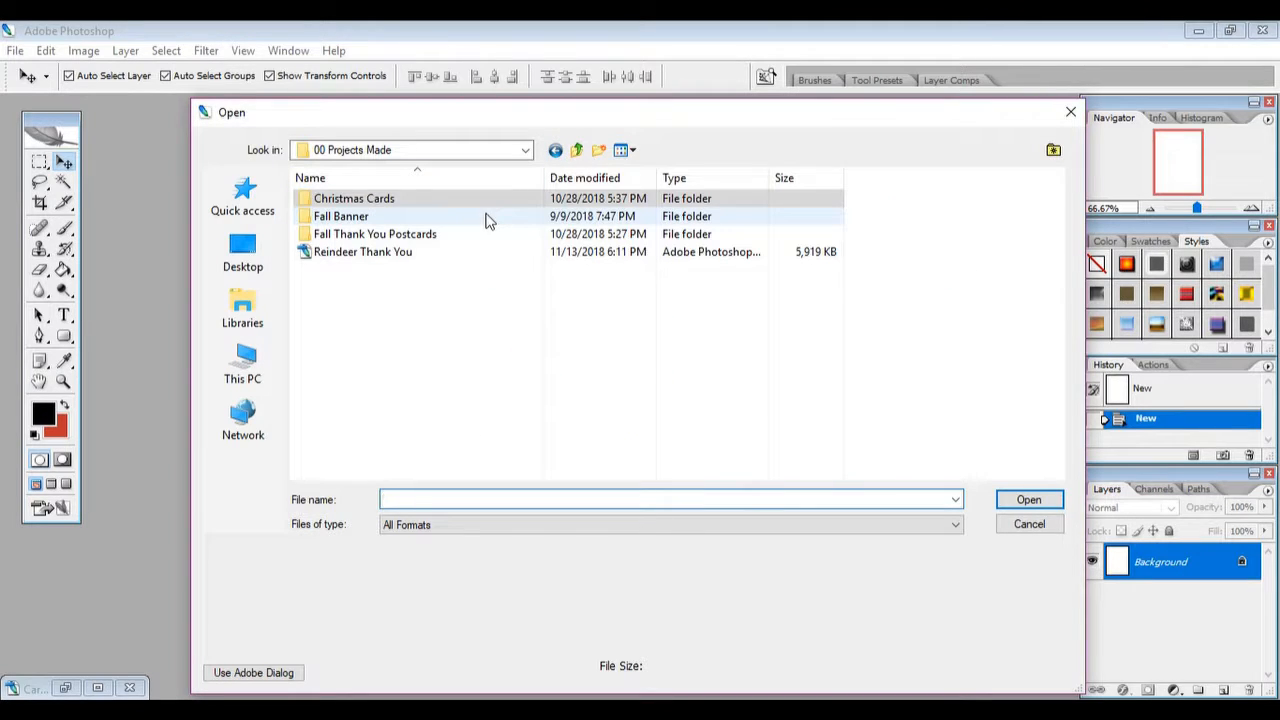
{"action": "left_click", "coordinate": [577, 150]}
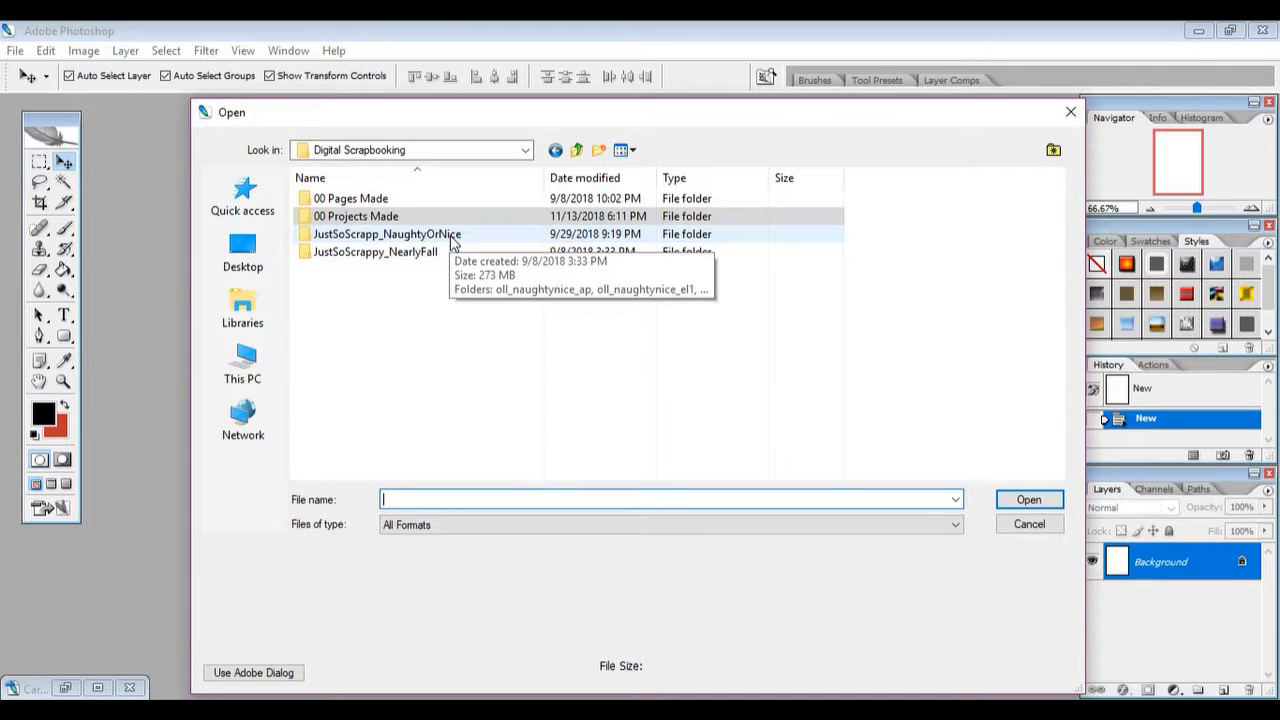
{"action": "double_click", "coordinate": [450, 236]}
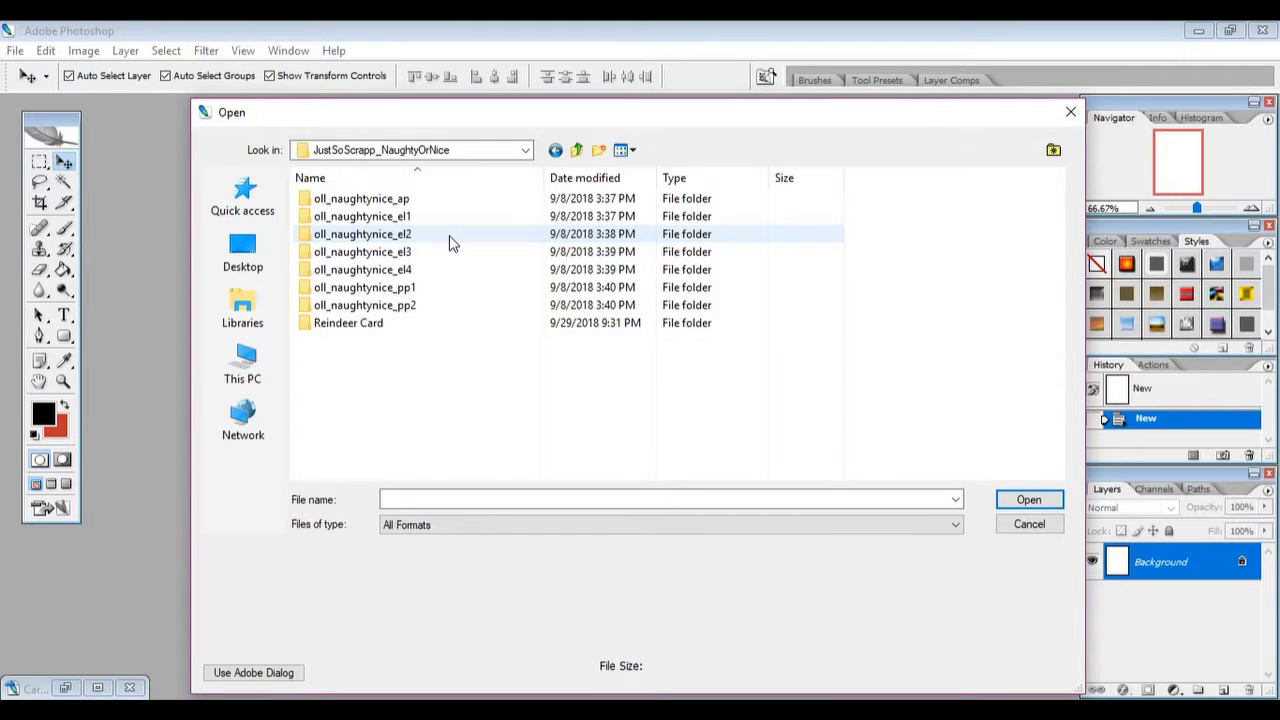
{"action": "double_click", "coordinate": [408, 200]}
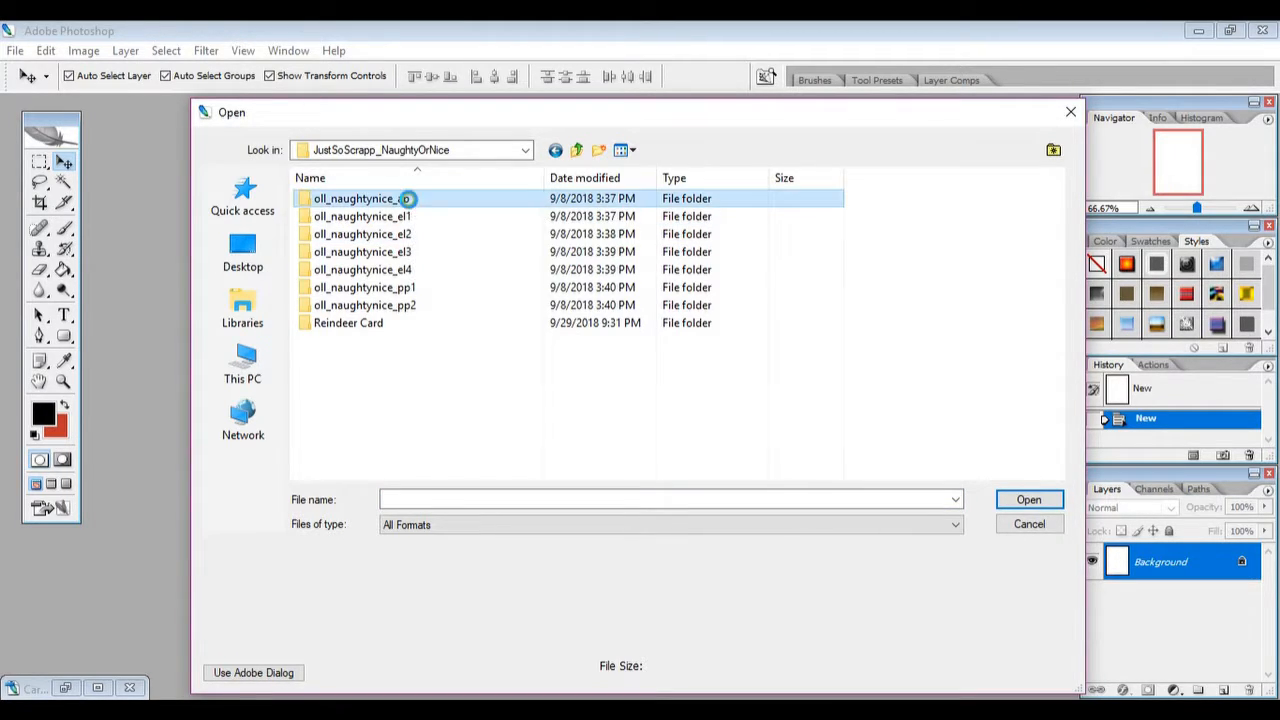
{"action": "double_click", "coordinate": [322, 250]}
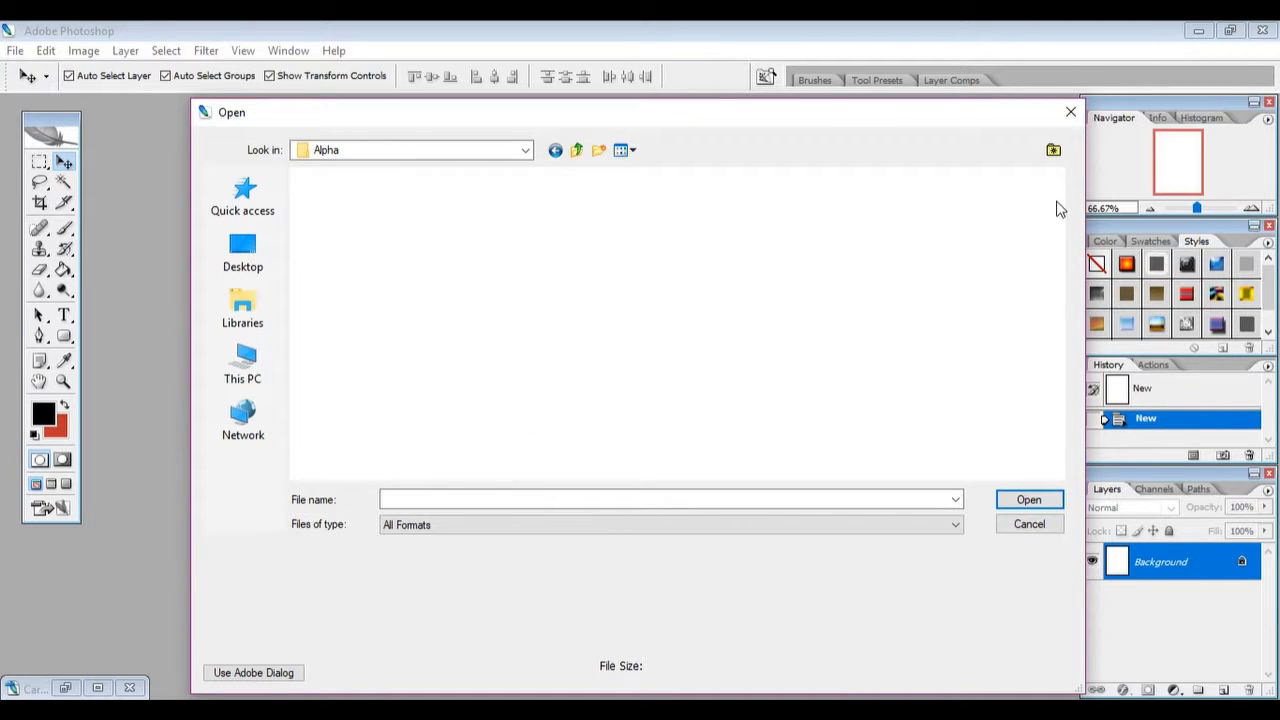
{"action": "left_click_drag", "start_coordinate": [1060, 205], "coordinate": [1070, 420]}
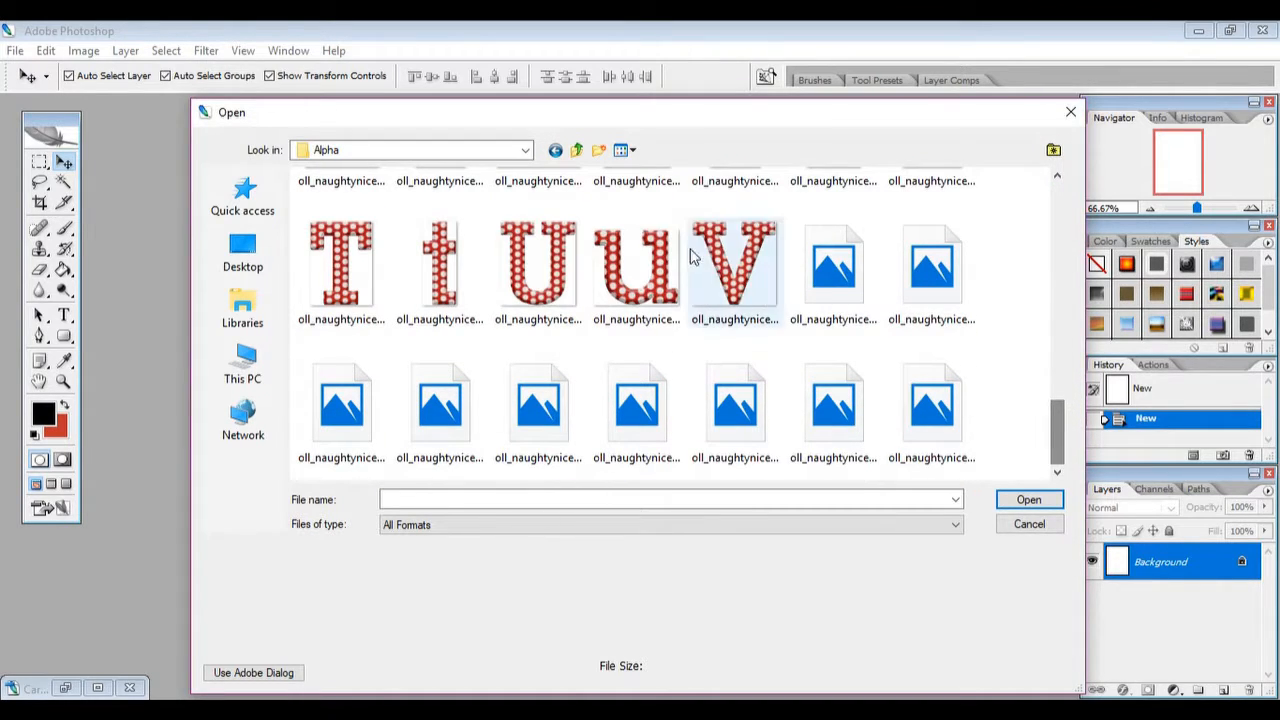
Open the kit preview image folder.jpg from oll_naughtynice_ap and enlarge it to examine the kit's elements
{"action": "left_click", "coordinate": [577, 152]}
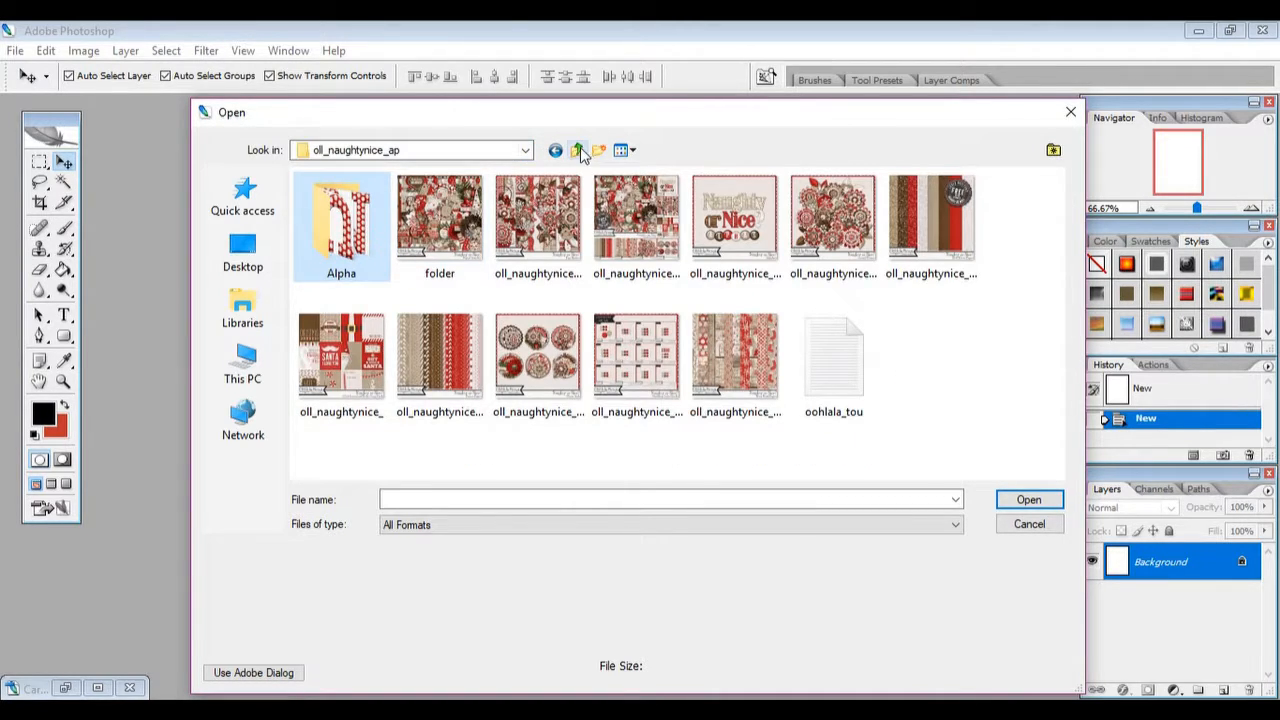
{"action": "double_click", "coordinate": [440, 228]}
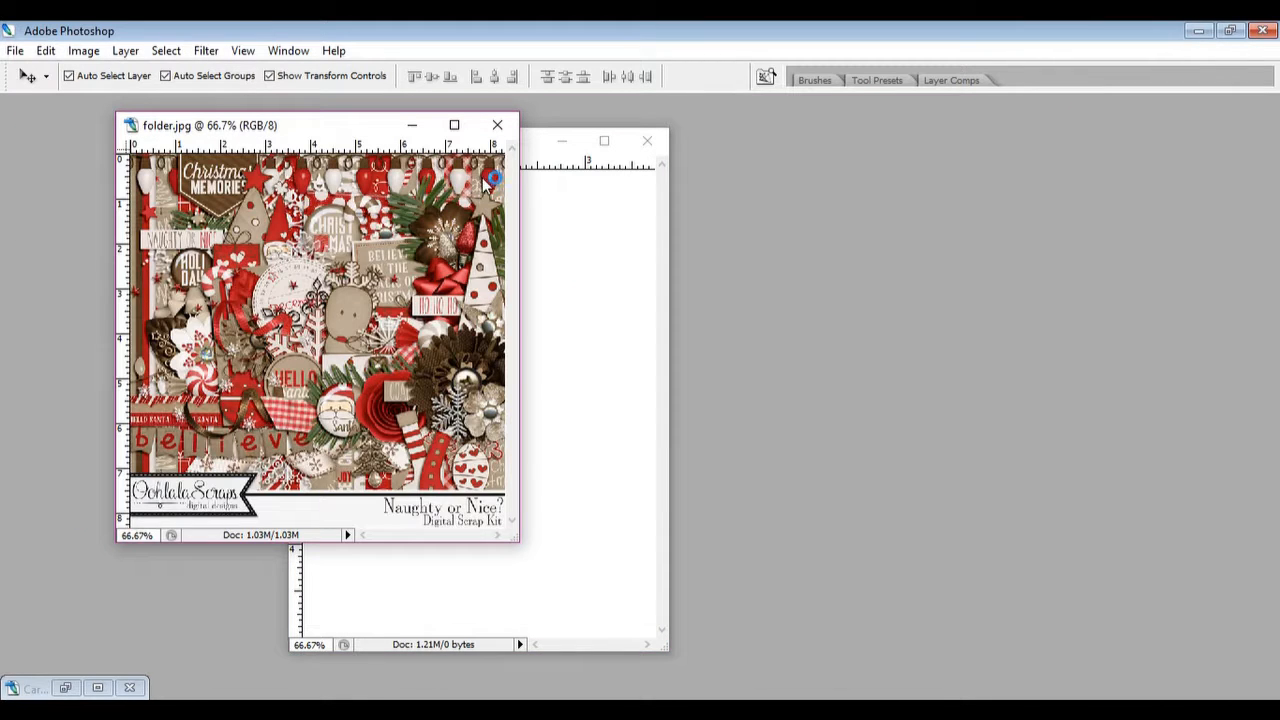
{"action": "left_click", "coordinate": [455, 126]}
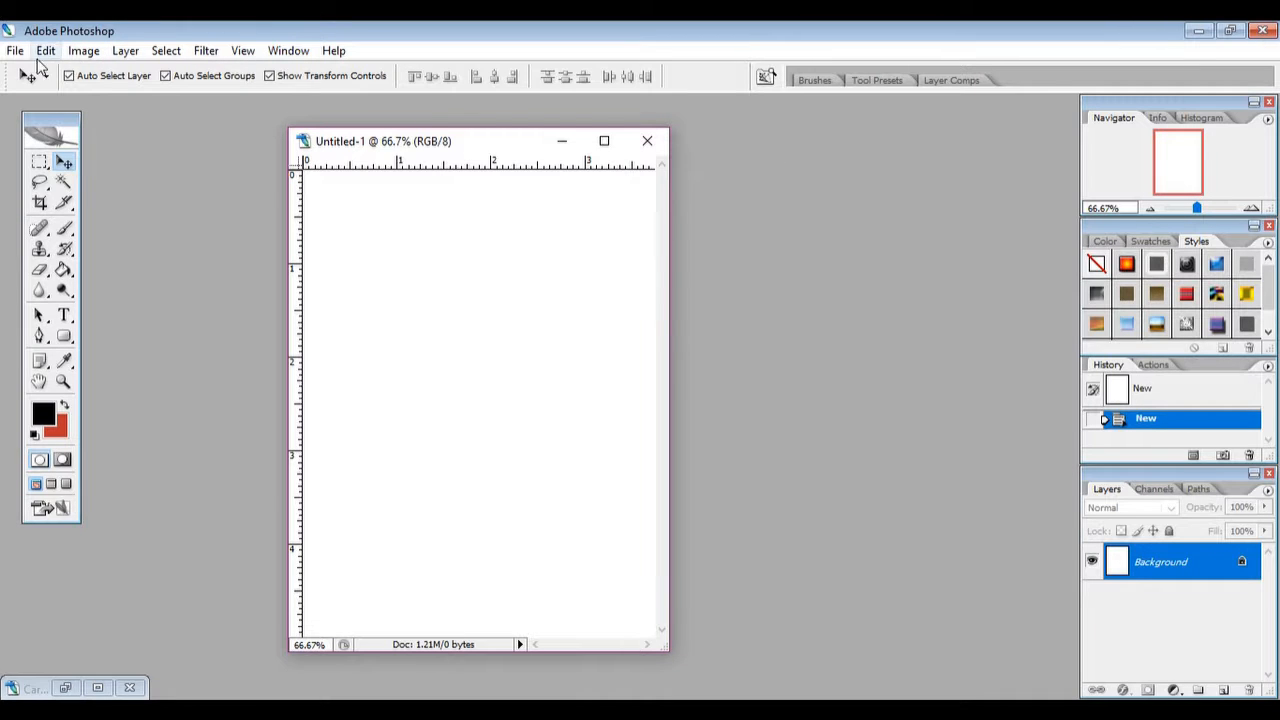
Open the paper image oll_naughtynice_paper solid brown 2.jpg from the kit's Reindeer Card folder
{"action": "left_click", "coordinate": [16, 51]}
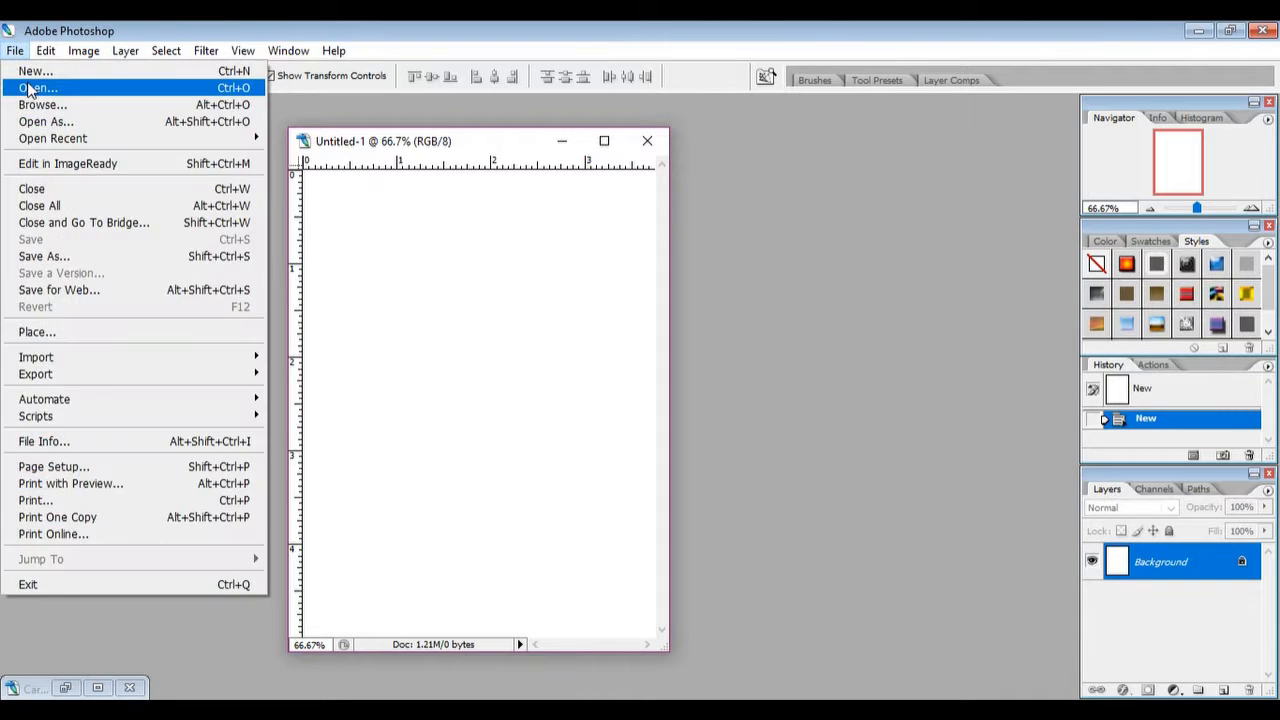
{"action": "left_click", "coordinate": [28, 88]}
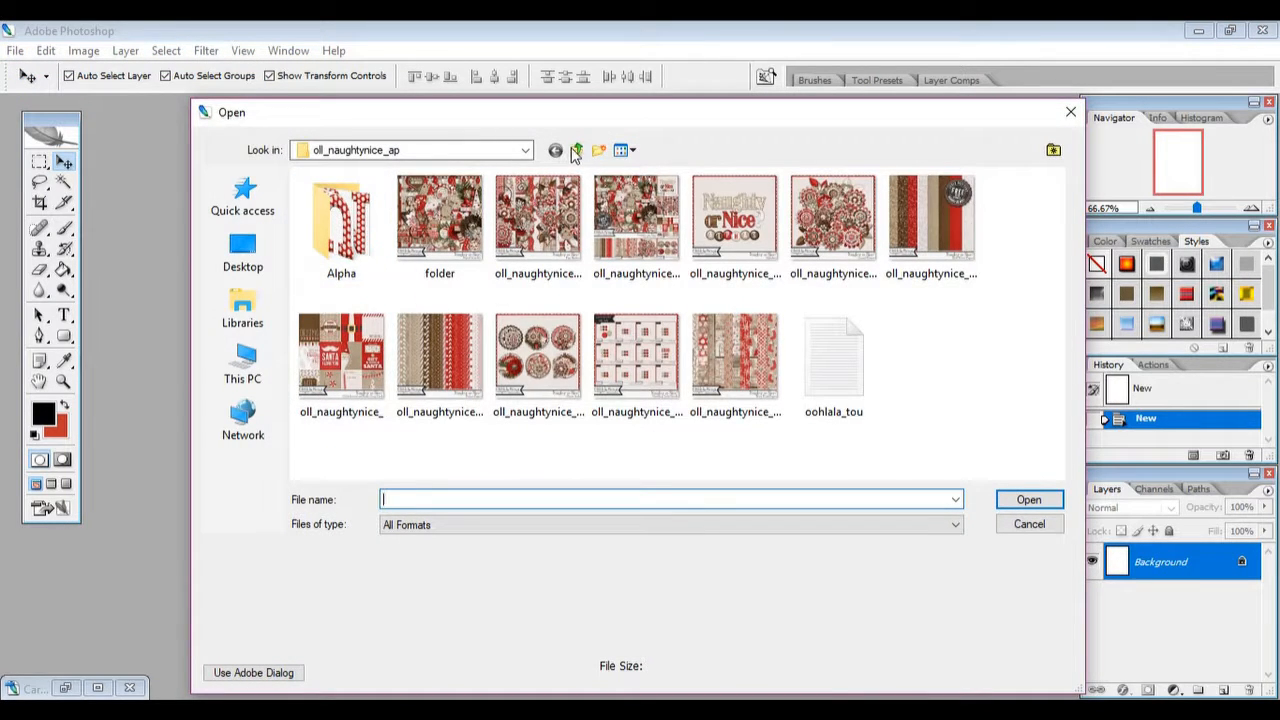
{"action": "left_click", "coordinate": [576, 150]}
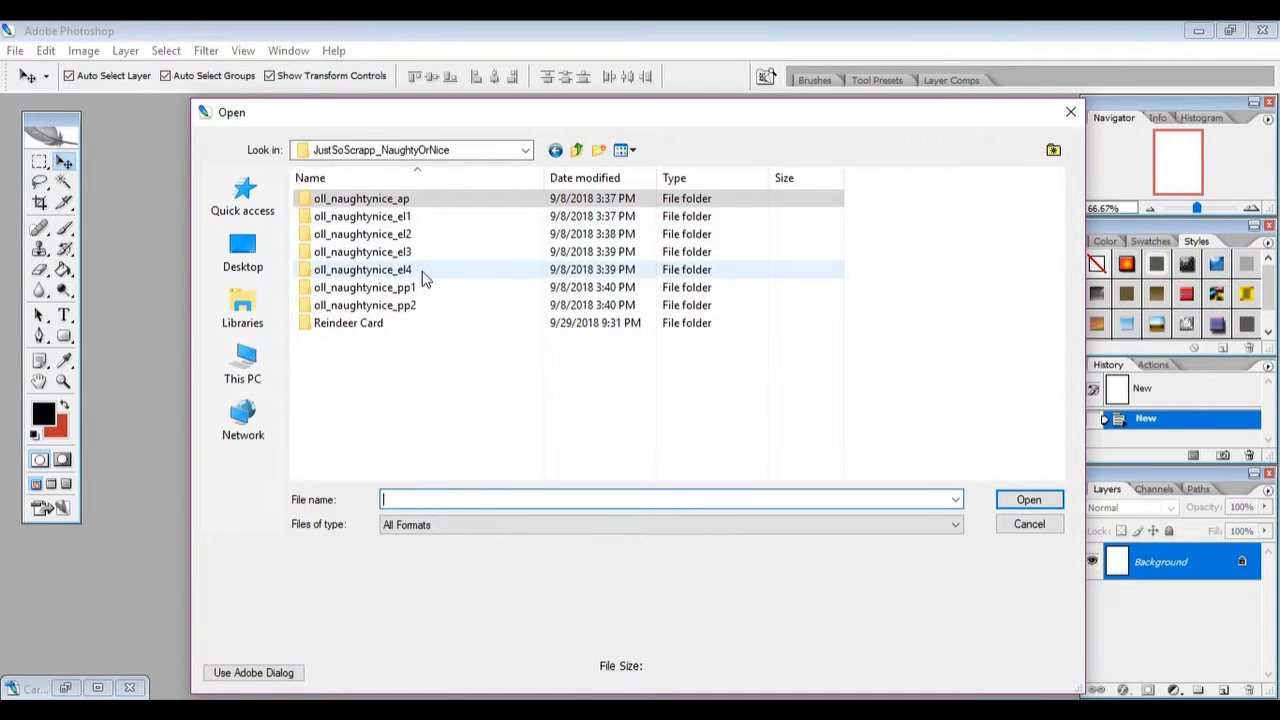
{"action": "double_click", "coordinate": [397, 327]}
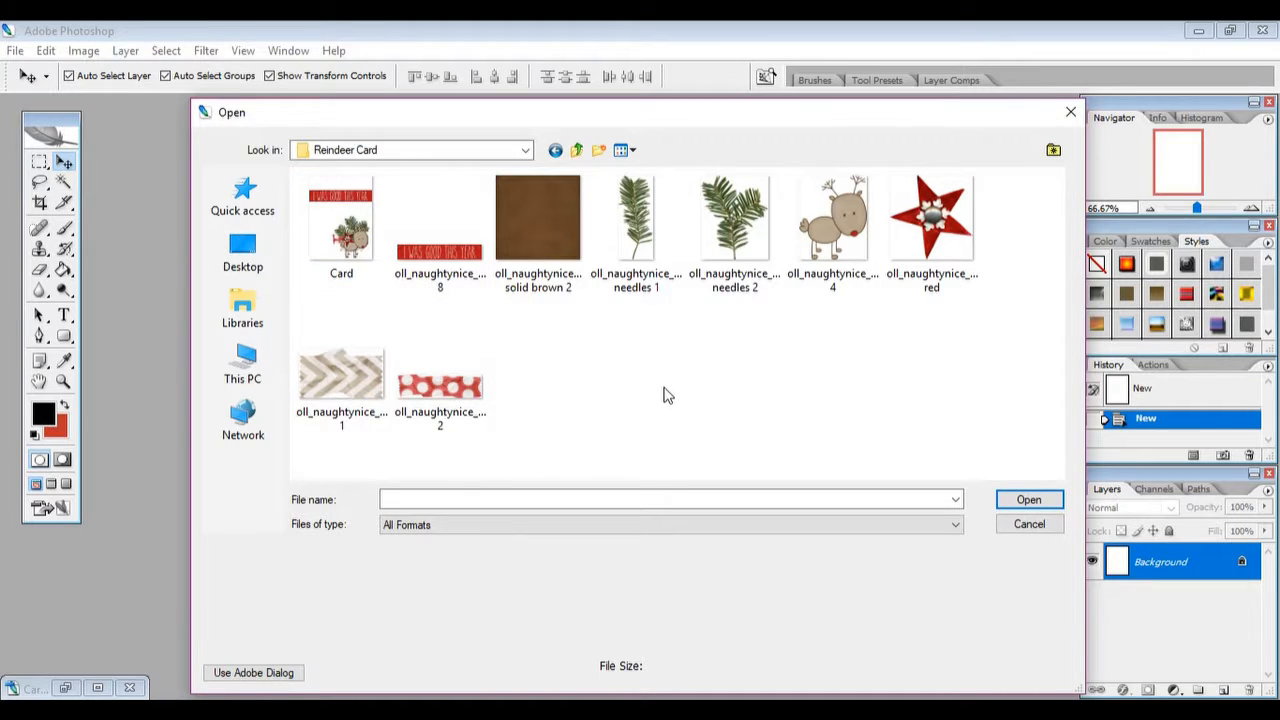
{"action": "double_click", "coordinate": [553, 238]}
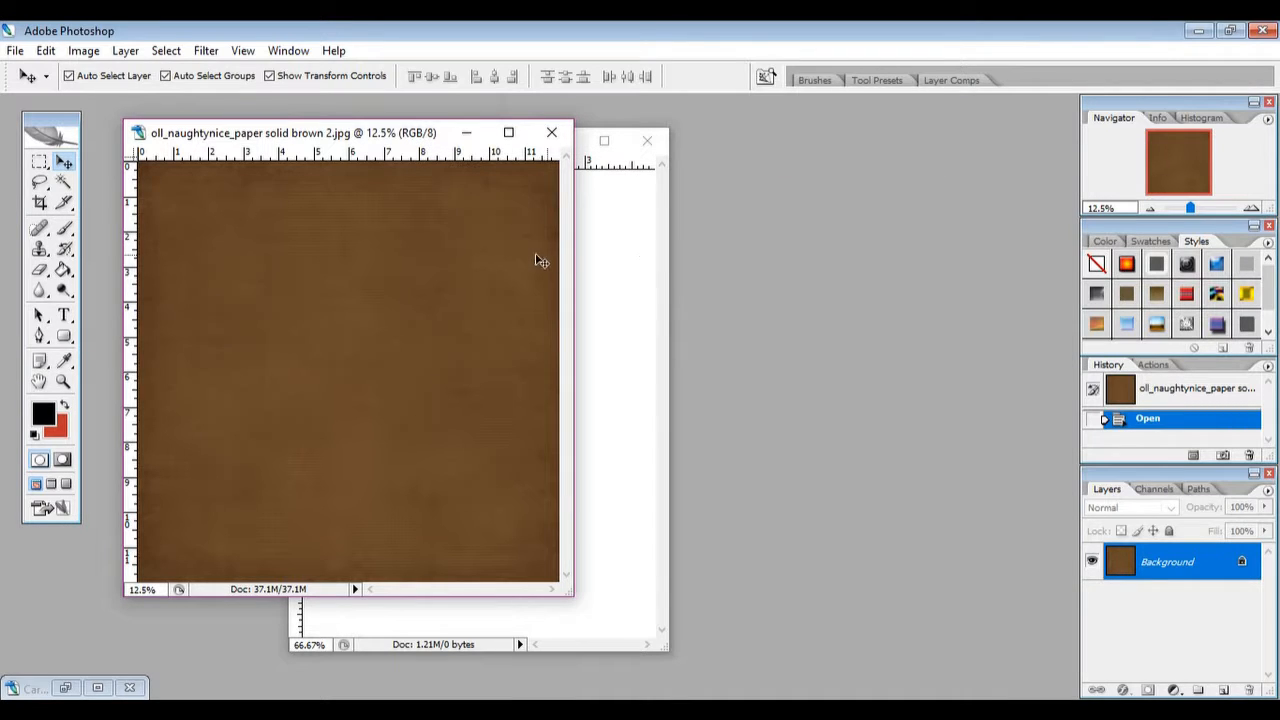
Copy the brown paper into the blank card document and position it so that it covers the whole canvas
{"action": "left_click_drag", "start_coordinate": [527, 260], "coordinate": [594, 263]}
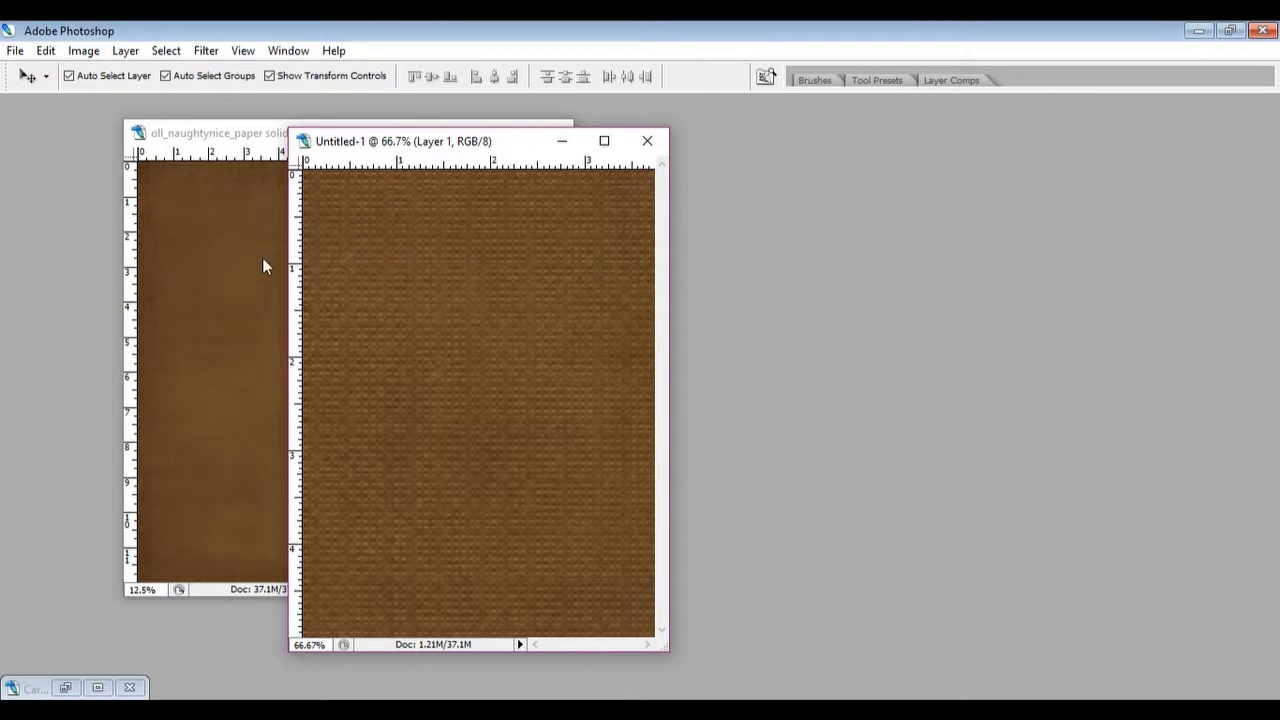
{"action": "left_click", "coordinate": [604, 141]}
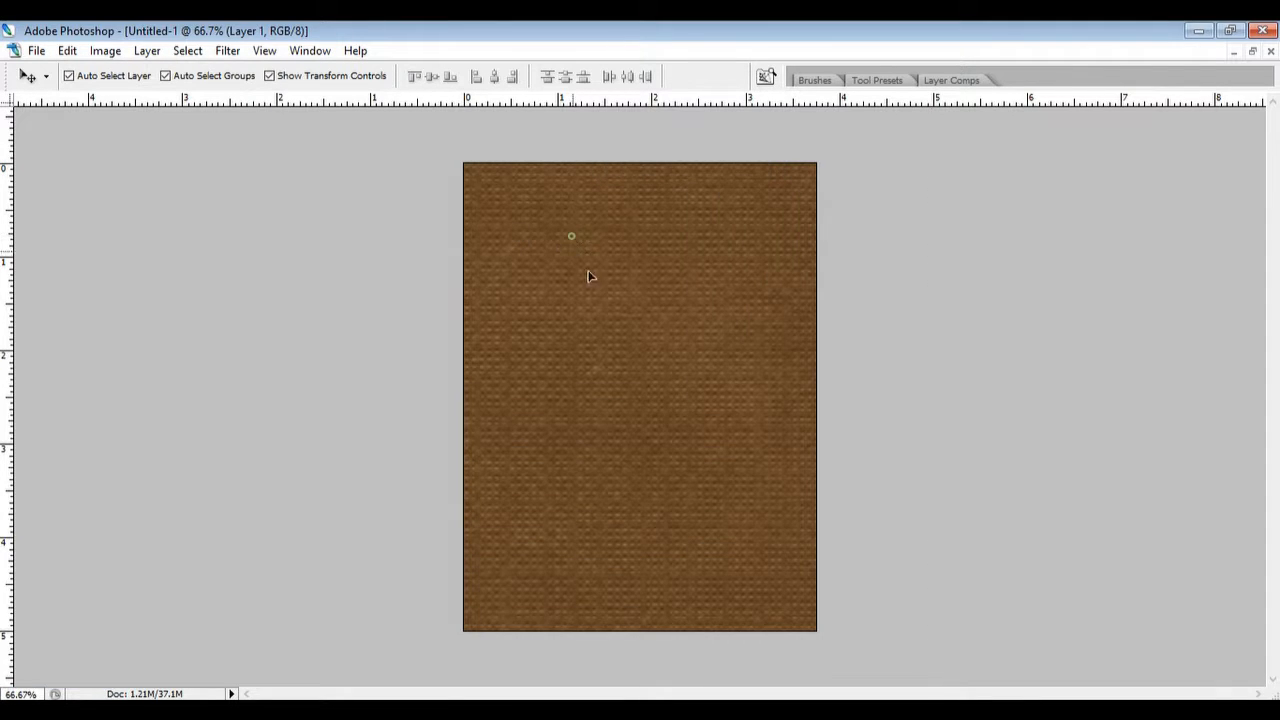
{"action": "key", "text": "Tab"}
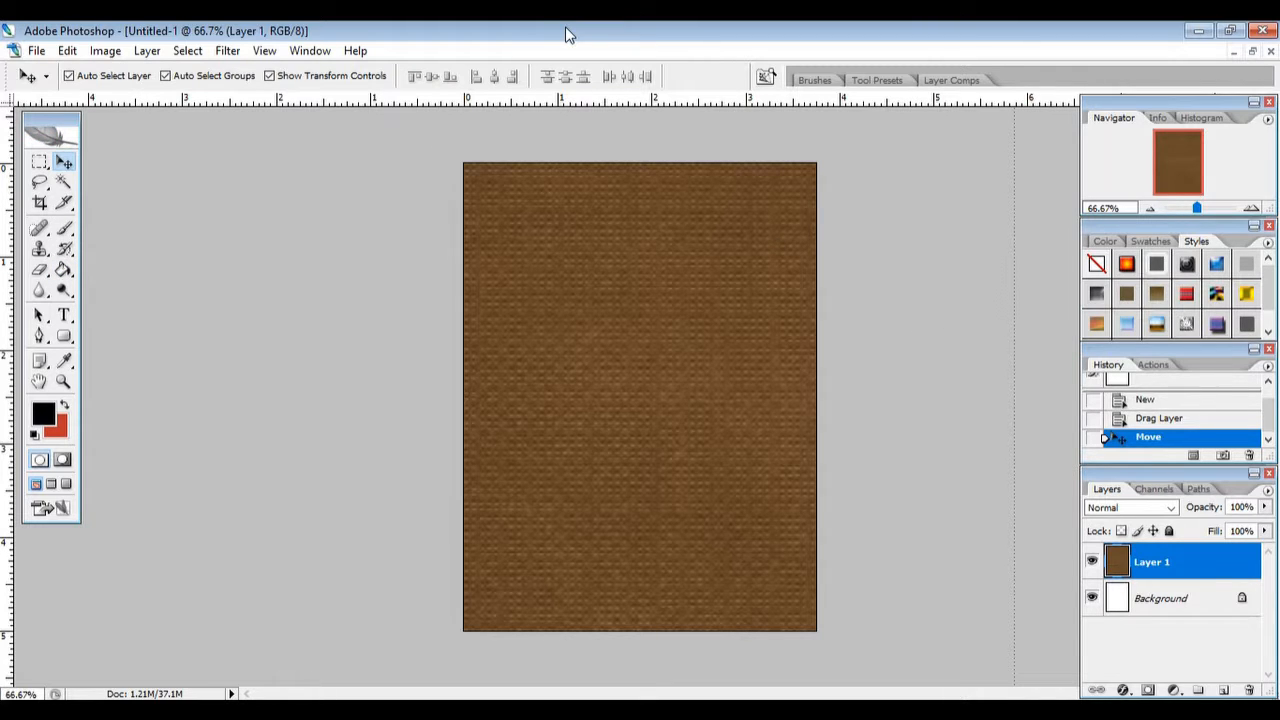
{"action": "left_click_drag", "start_coordinate": [581, 234], "coordinate": [646, 382]}
{"action": "left_click_drag", "start_coordinate": [670, 251], "coordinate": [660, 303]}
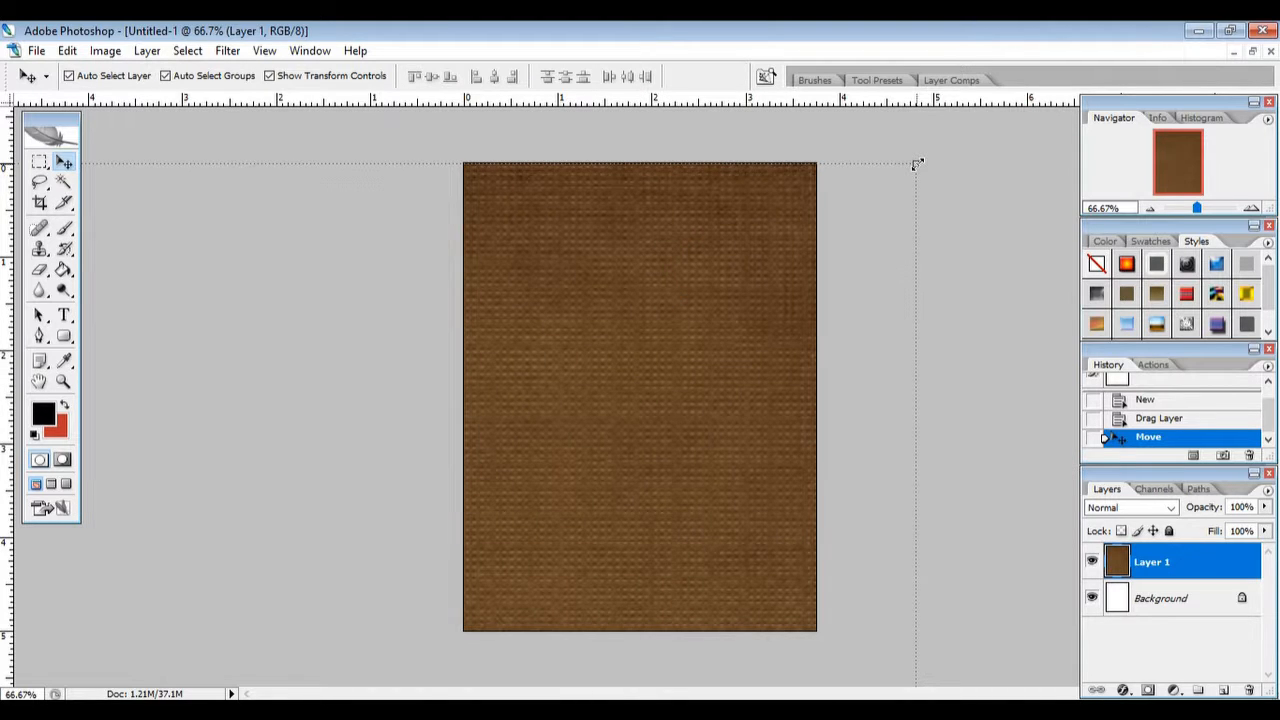
Scale the brown paper layer down proportionally to 40.2% and close the source paper image
{"action": "left_click_drag", "start_coordinate": [915, 163], "coordinate": [857, 177]}
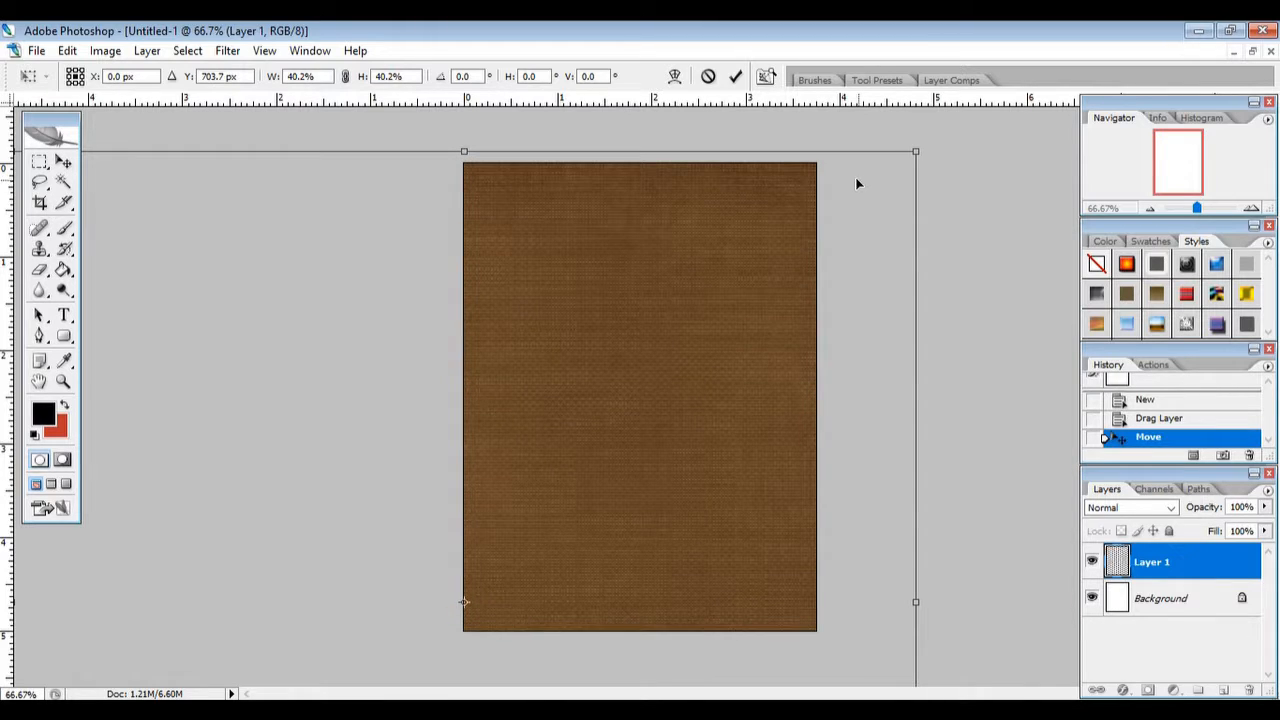
{"action": "left_click", "coordinate": [736, 77]}
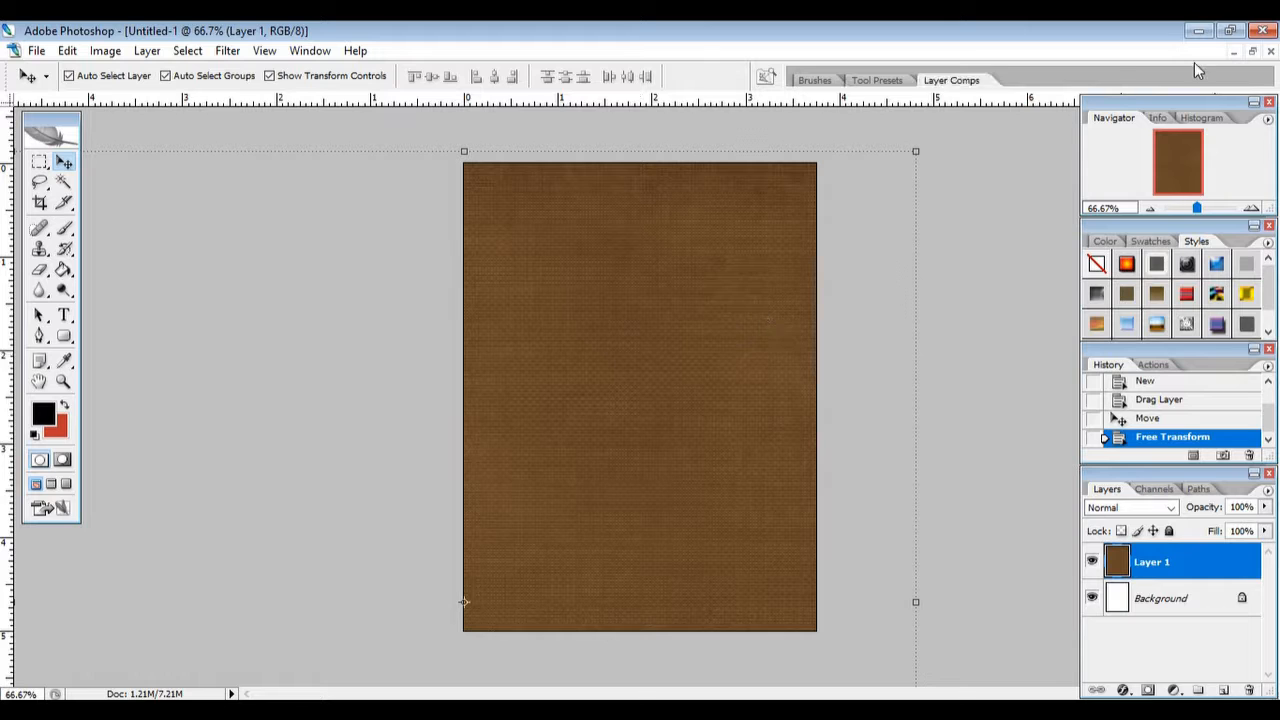
{"action": "left_click", "coordinate": [1252, 50]}
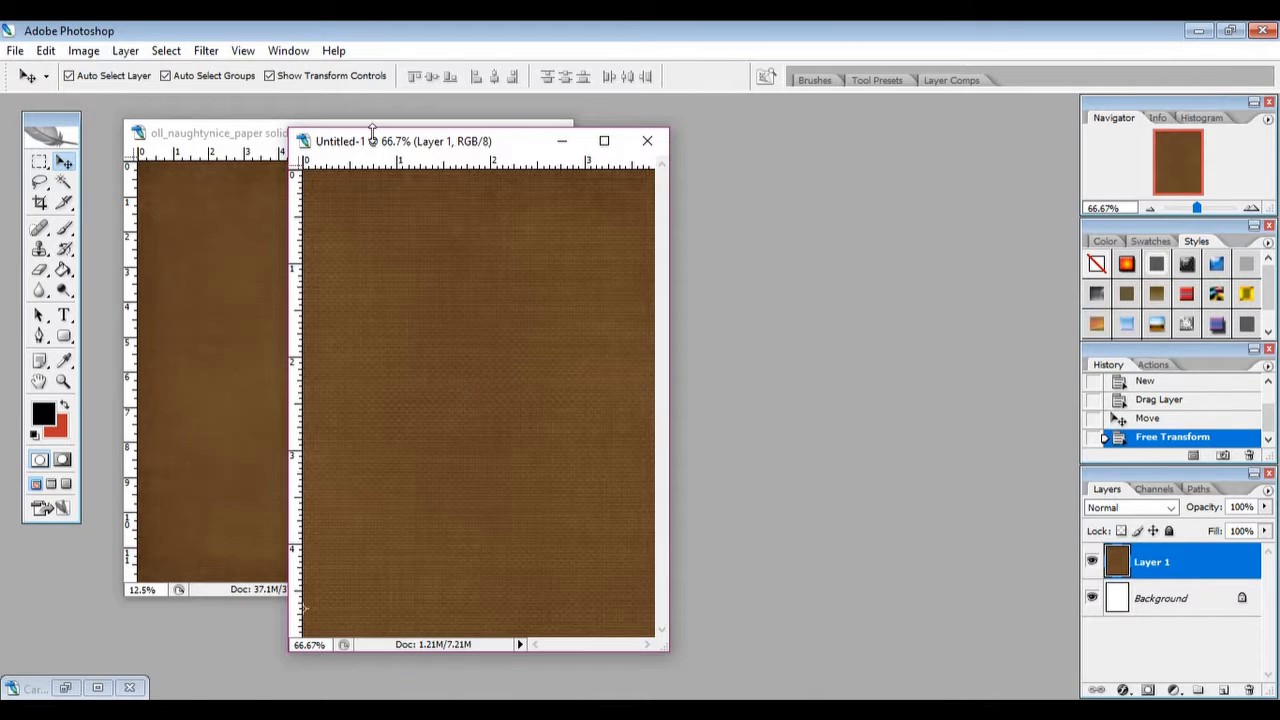
{"action": "left_click", "coordinate": [171, 133]}
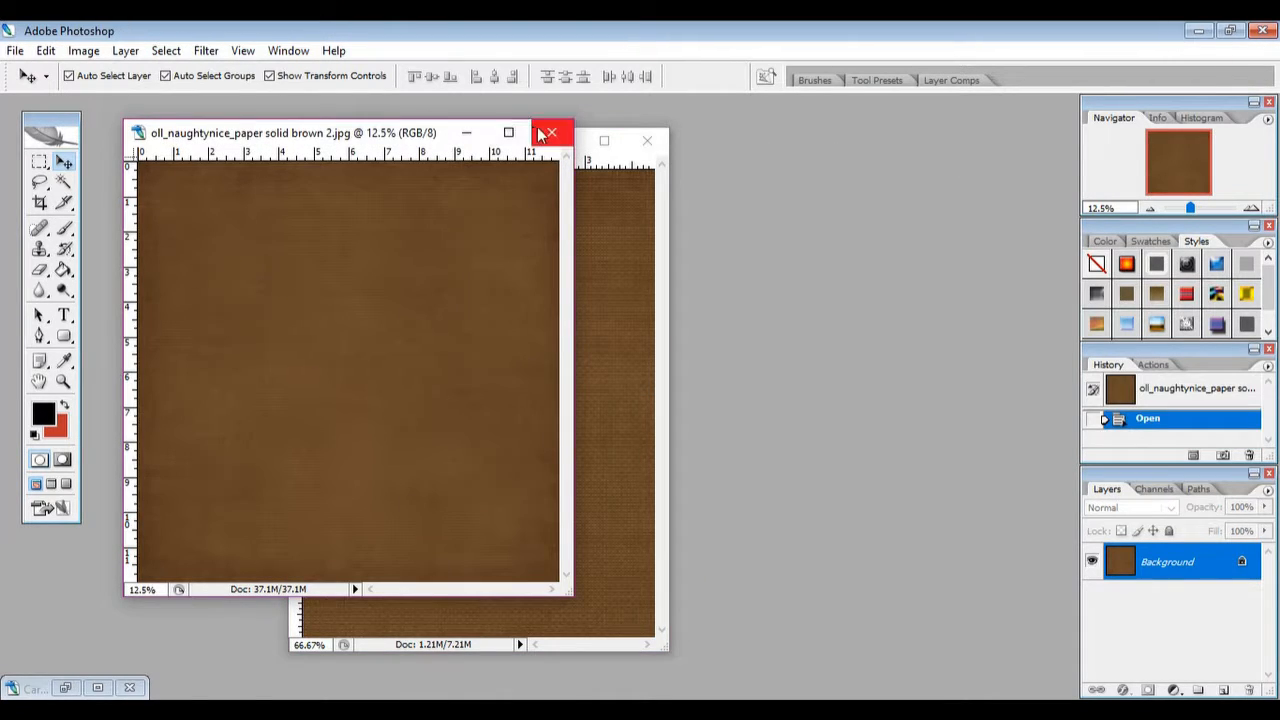
{"action": "left_click", "coordinate": [548, 133]}
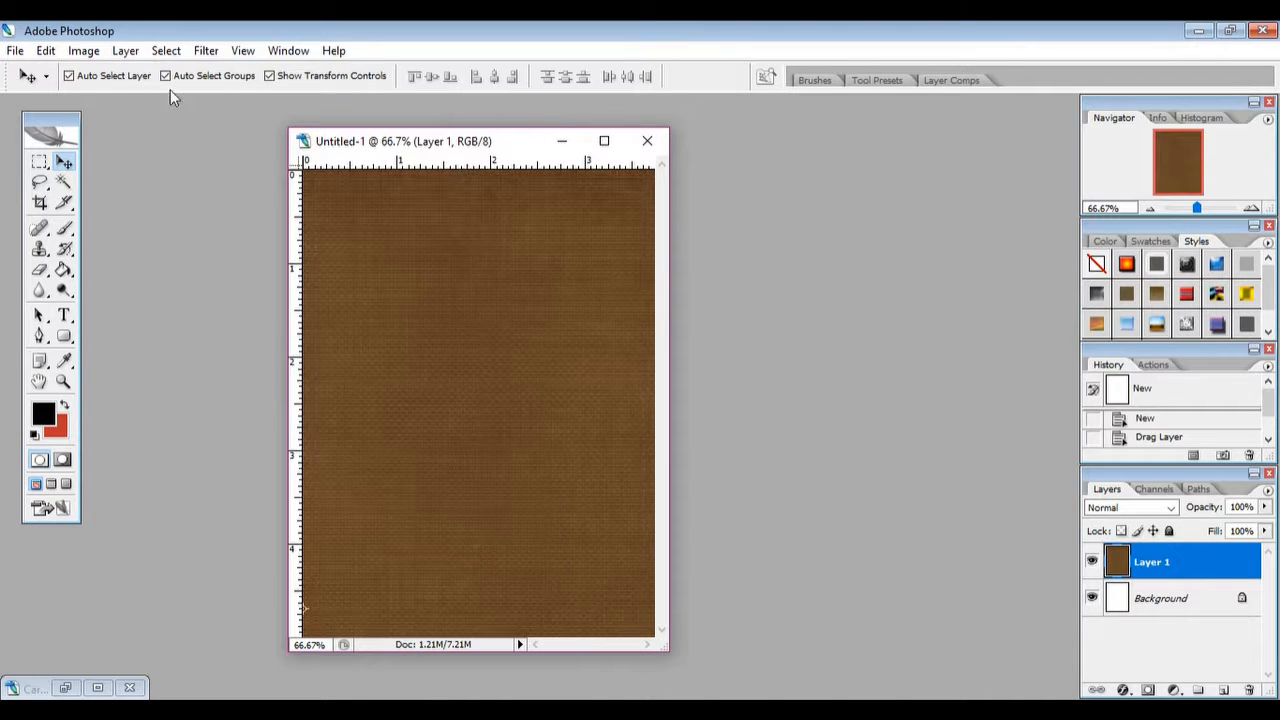
Add a new empty layer above the brown paper layer
{"action": "left_click", "coordinate": [34, 88]}
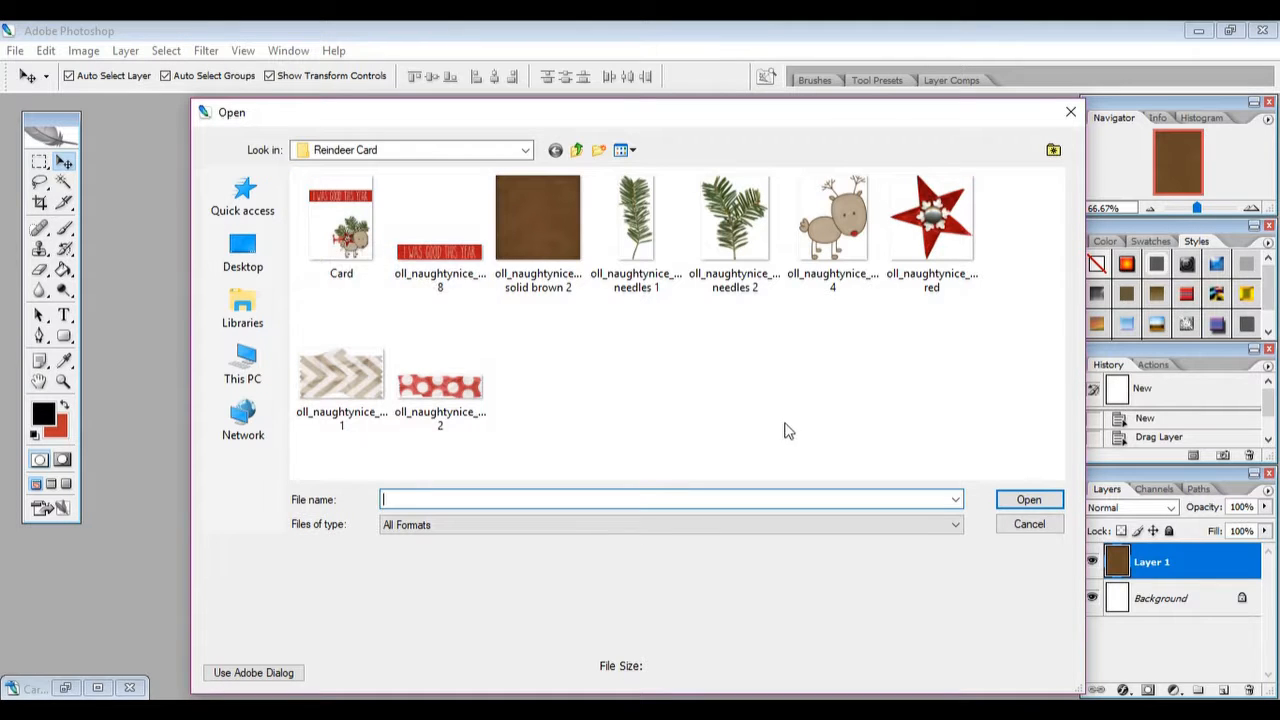
{"action": "left_click", "coordinate": [1020, 525]}
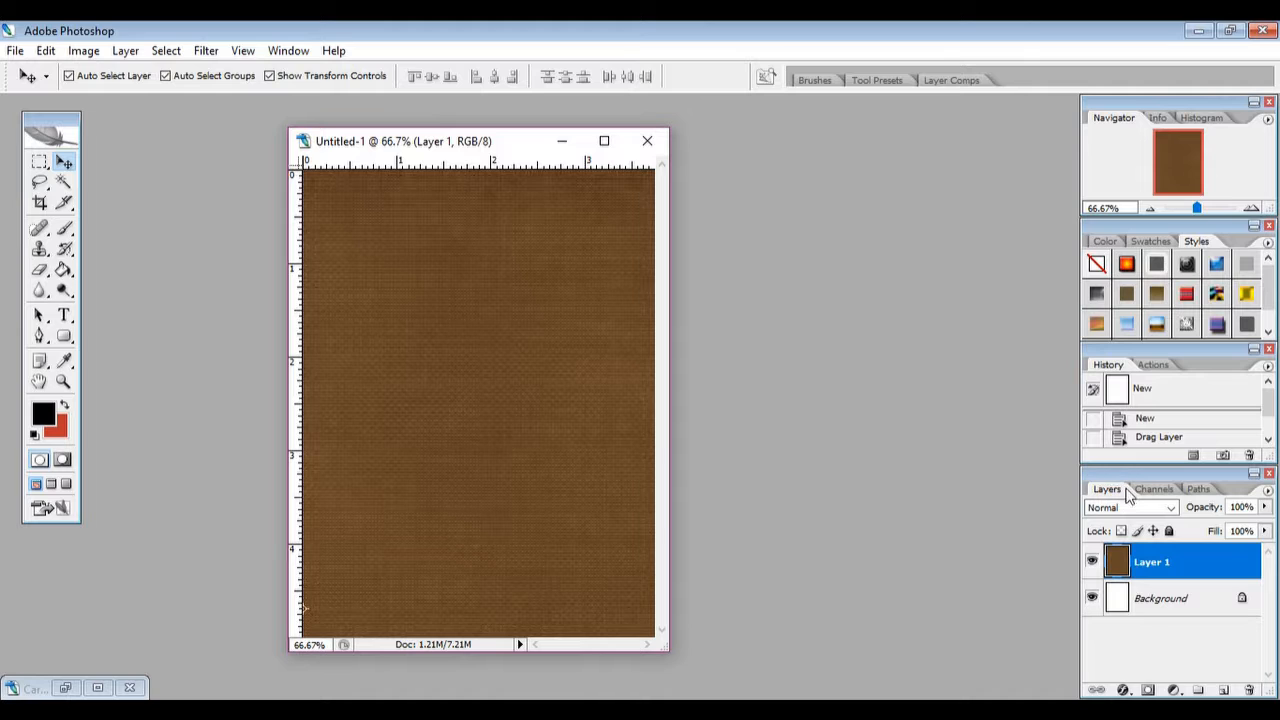
{"action": "left_click", "coordinate": [1224, 690]}
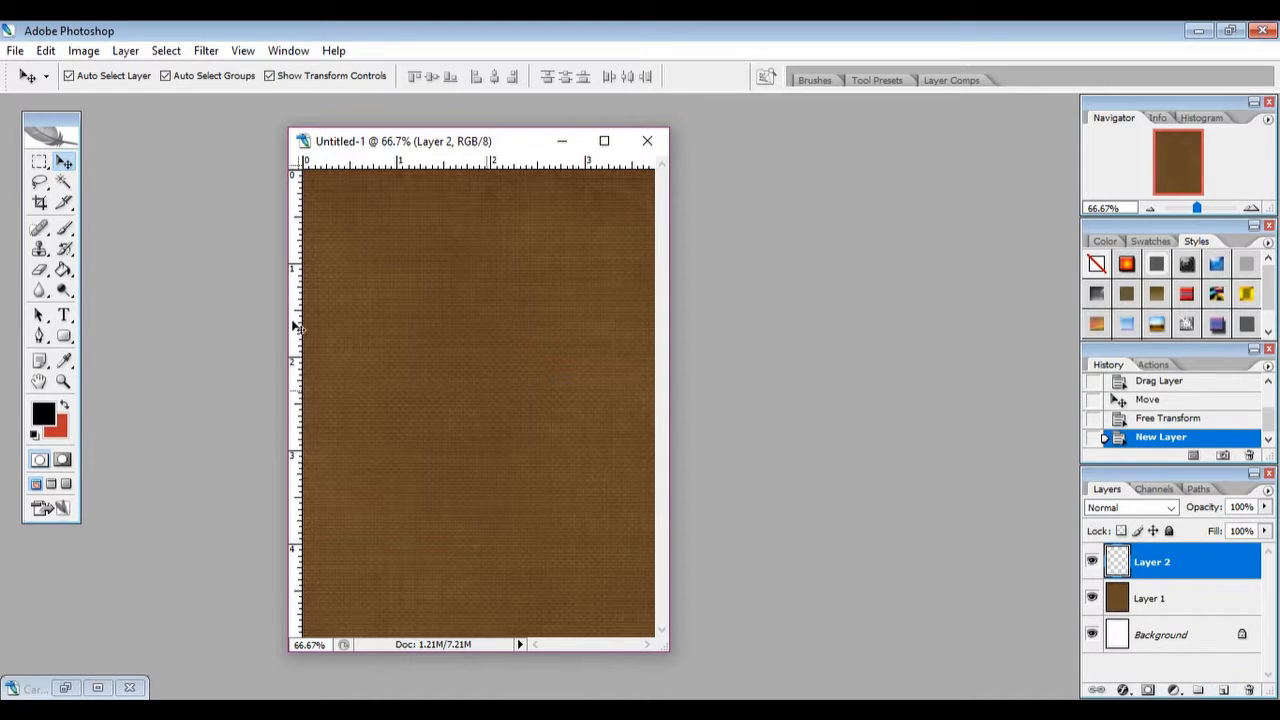
Choose the Rectangle shape tool and set its fill color to white (ffffff)
{"action": "left_click", "coordinate": [65, 338]}
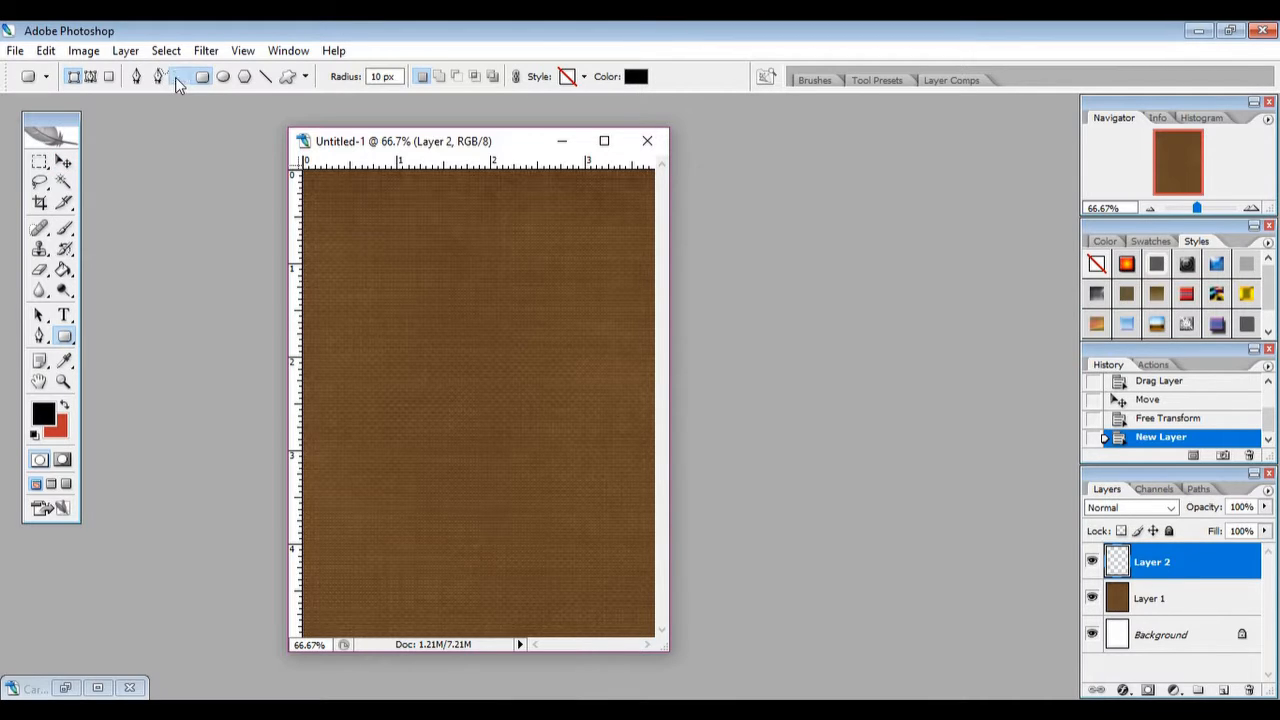
{"action": "left_click", "coordinate": [178, 77]}
{"action": "left_click", "coordinate": [634, 77]}
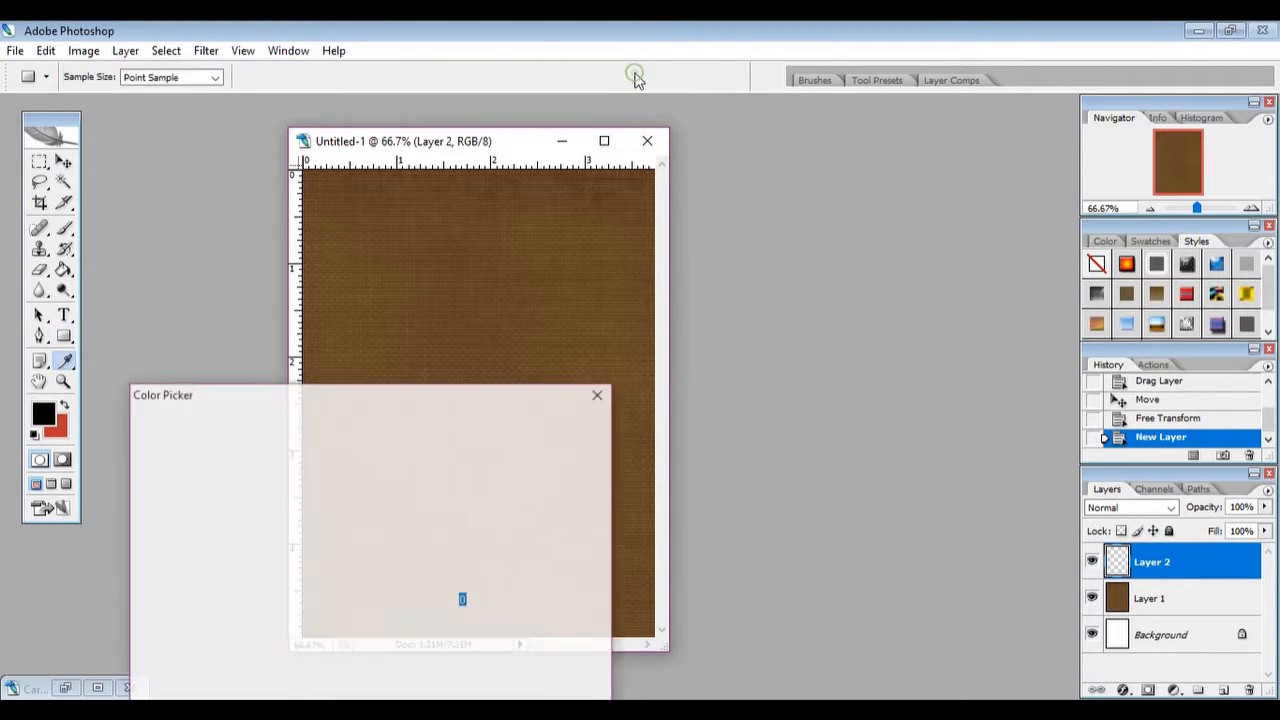
{"action": "left_click_drag", "start_coordinate": [237, 491], "coordinate": [131, 422]}
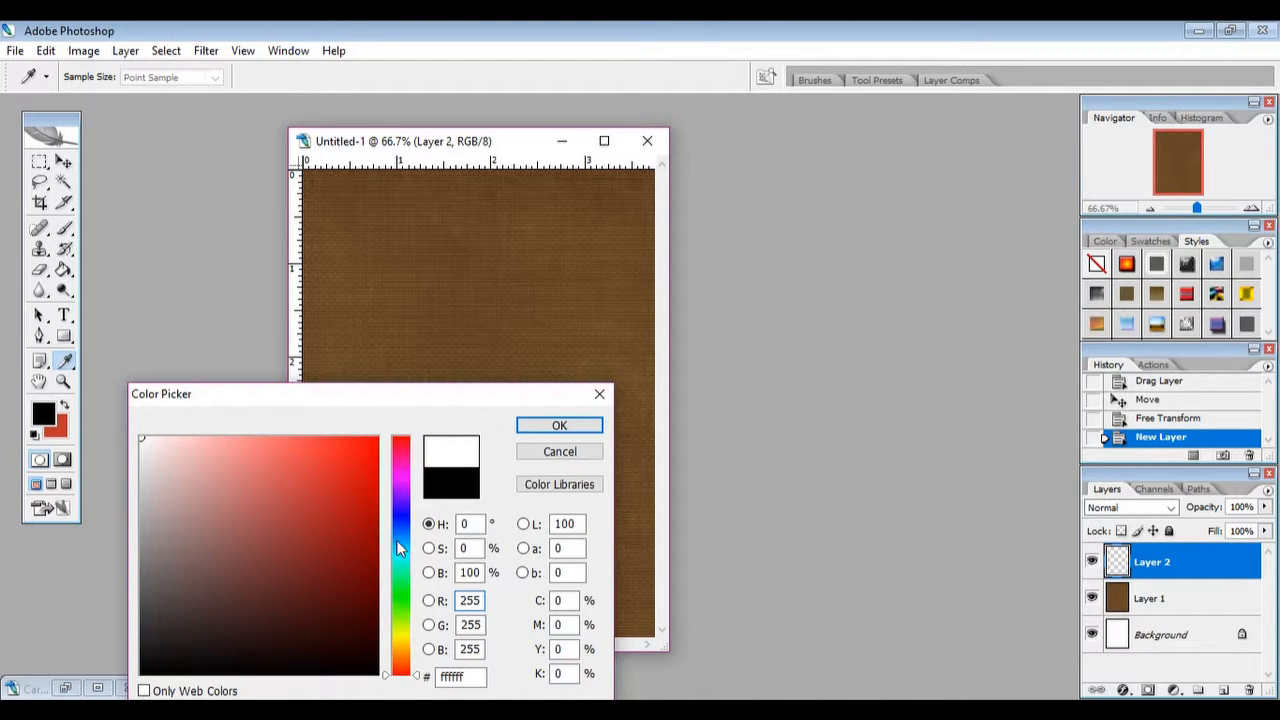
{"action": "key", "text": "Return"}
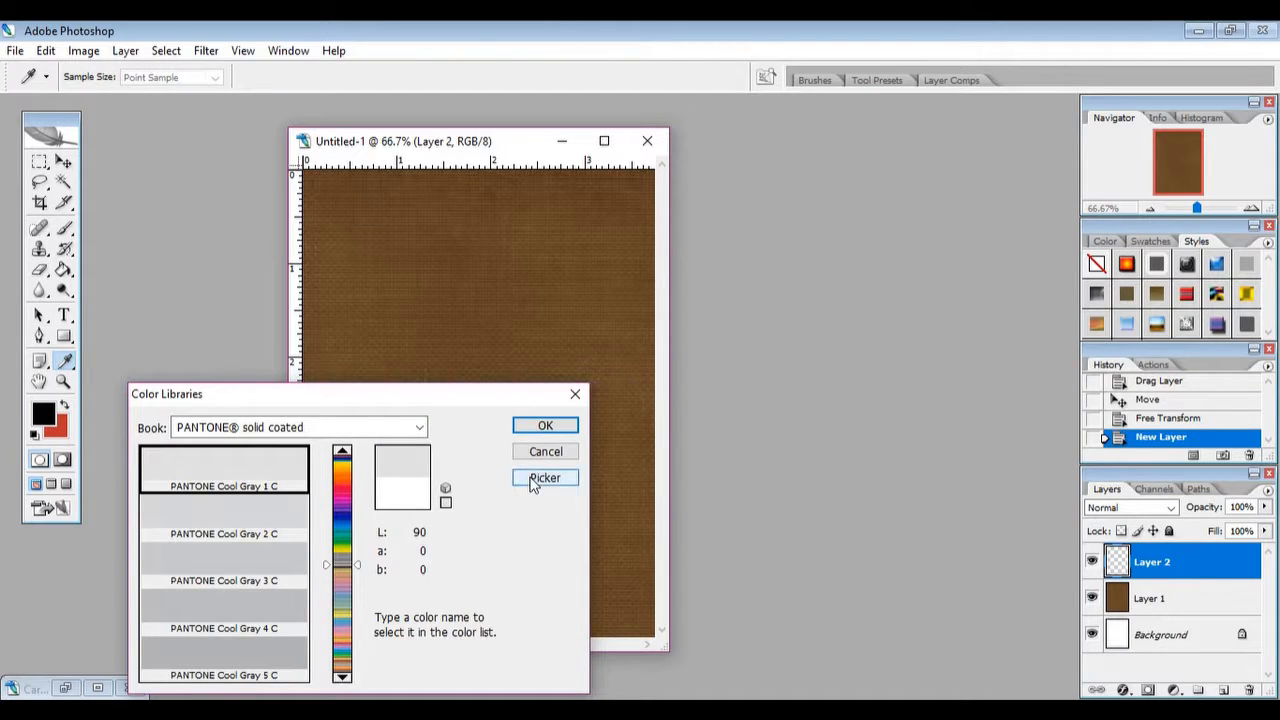
{"action": "left_click", "coordinate": [544, 478]}
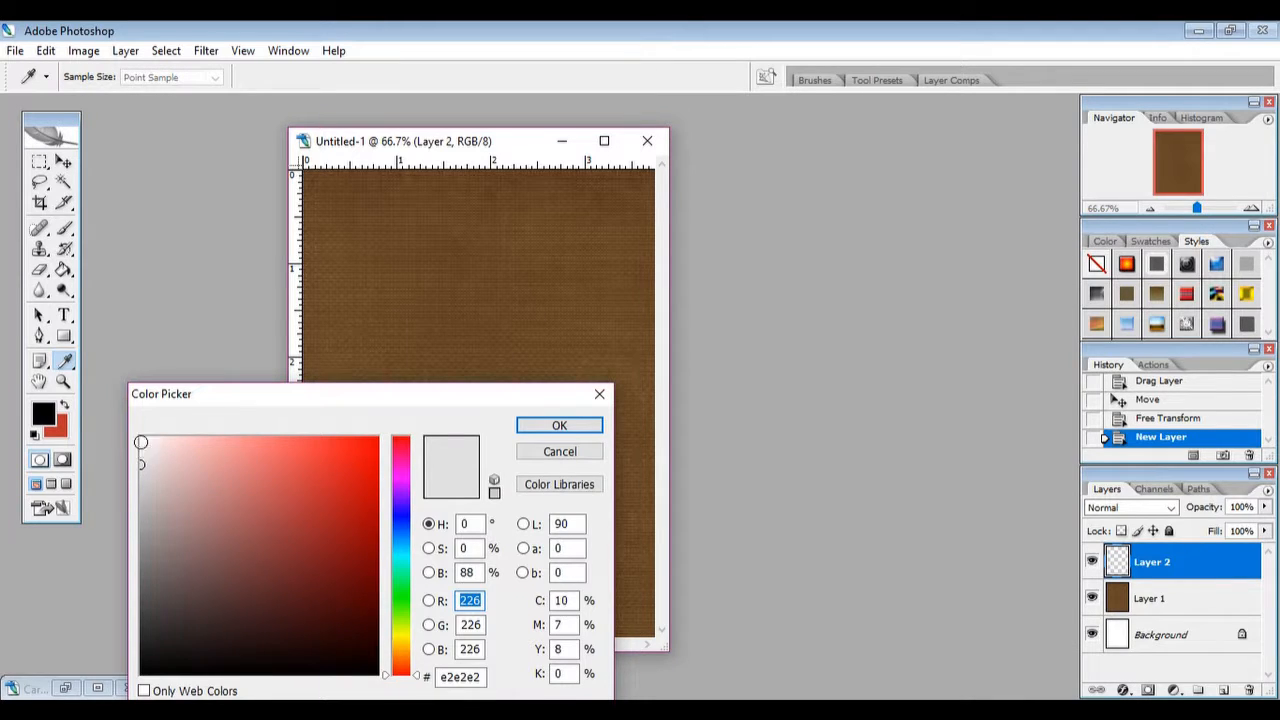
{"action": "left_click", "coordinate": [140, 437]}
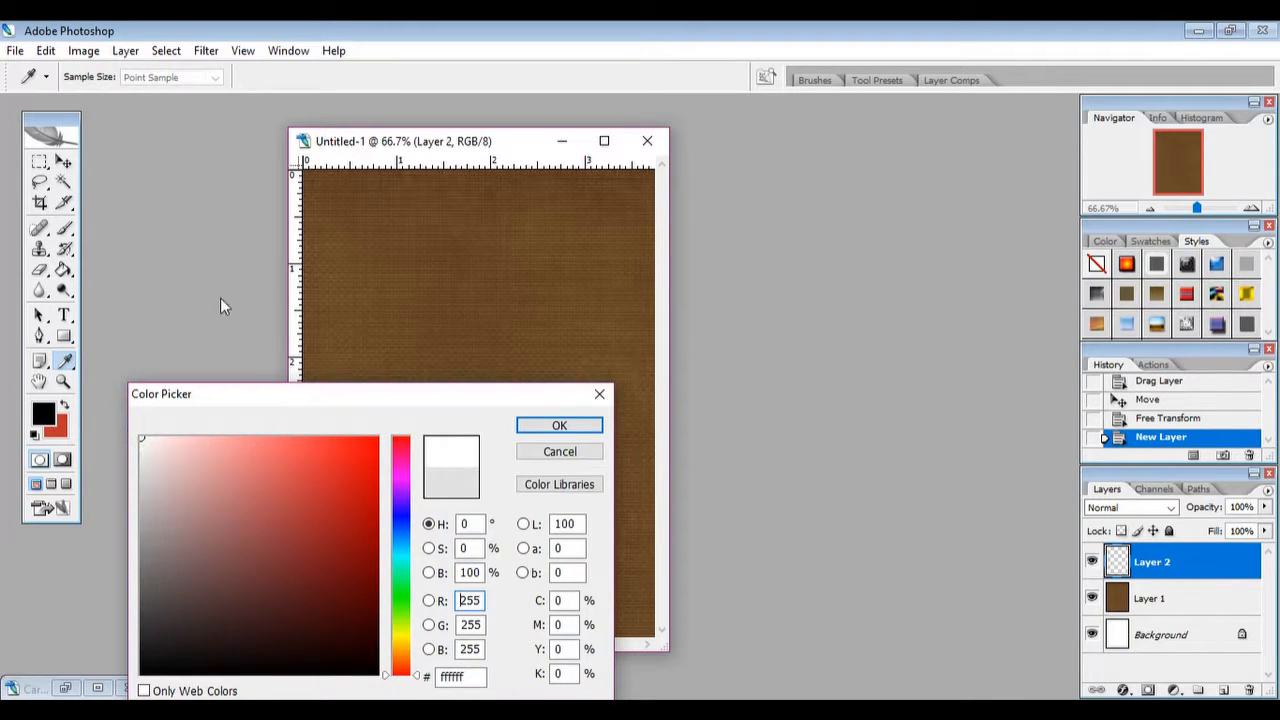
{"action": "left_click", "coordinate": [367, 227]}
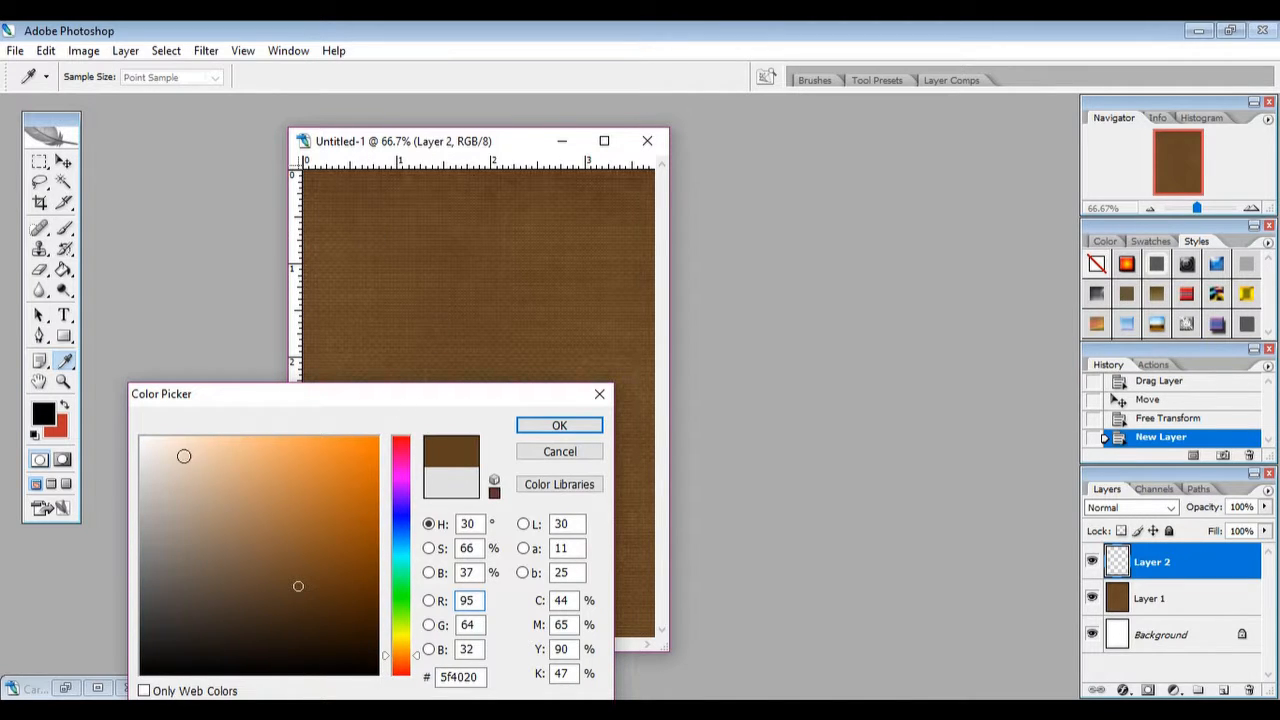
{"action": "left_click", "coordinate": [140, 437]}
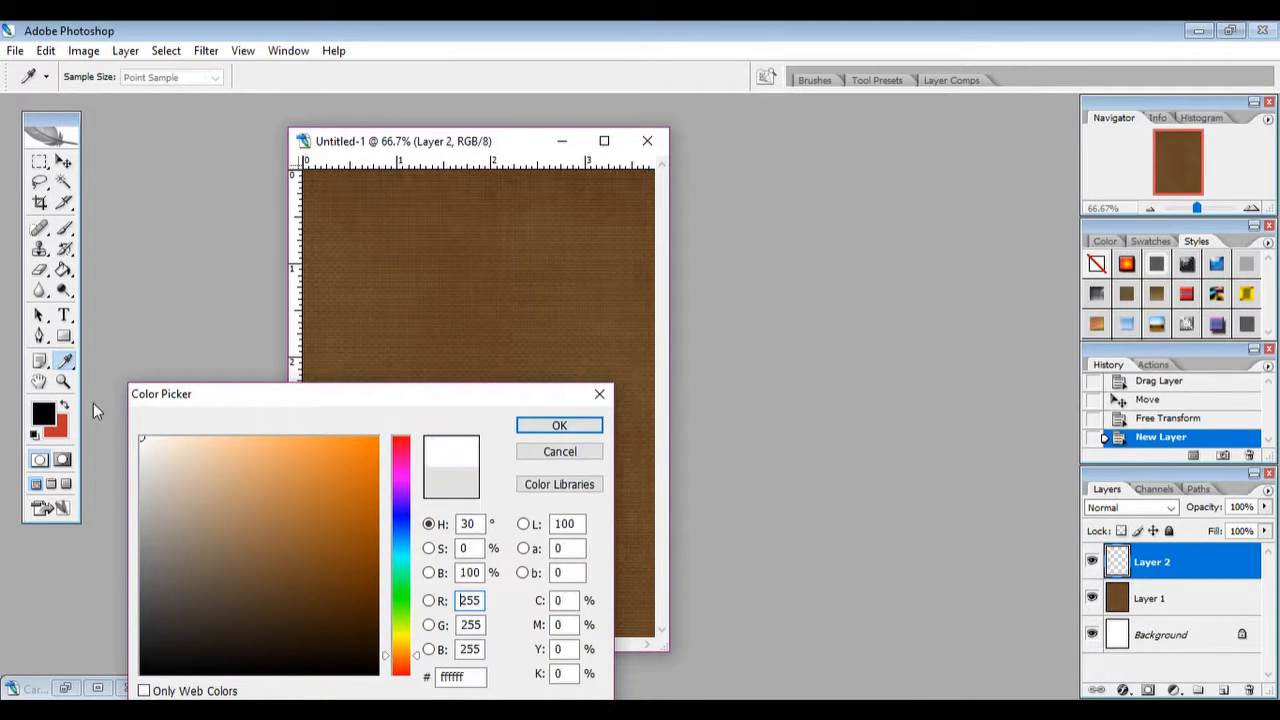
{"action": "left_click", "coordinate": [525, 428]}
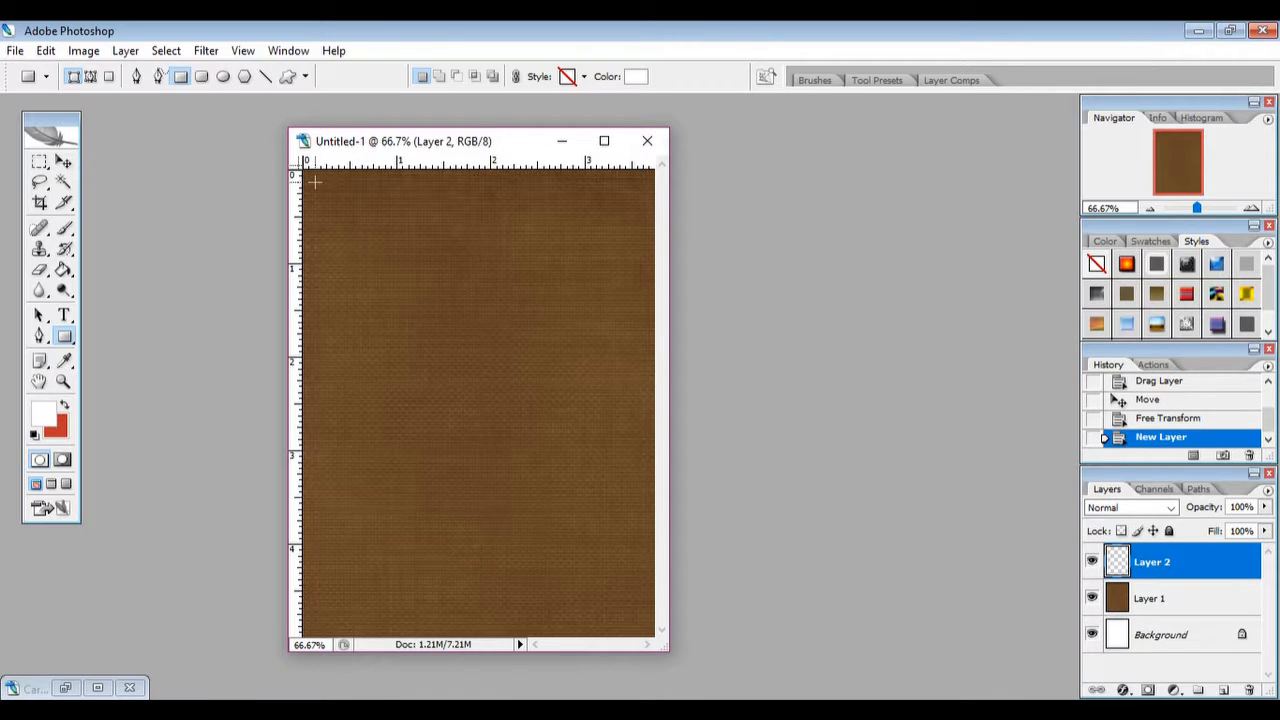
Draw a white rectangle about 3.5 × 4.75 inches over the brown paper, leaving a narrow, even brown border on all sides
{"action": "key", "text": "Tab"}
{"action": "left_click_drag", "start_coordinate": [314, 182], "coordinate": [644, 636]}
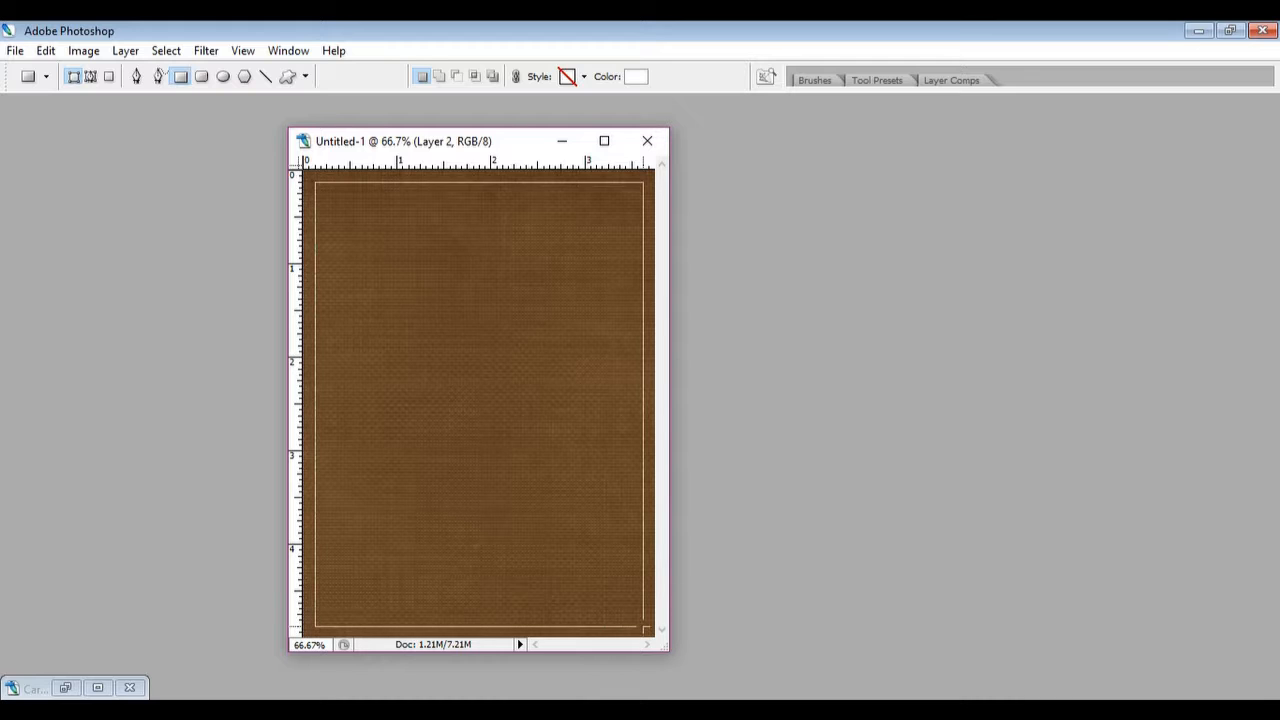
{"action": "left_click_drag", "start_coordinate": [643, 627], "coordinate": [644, 628]}
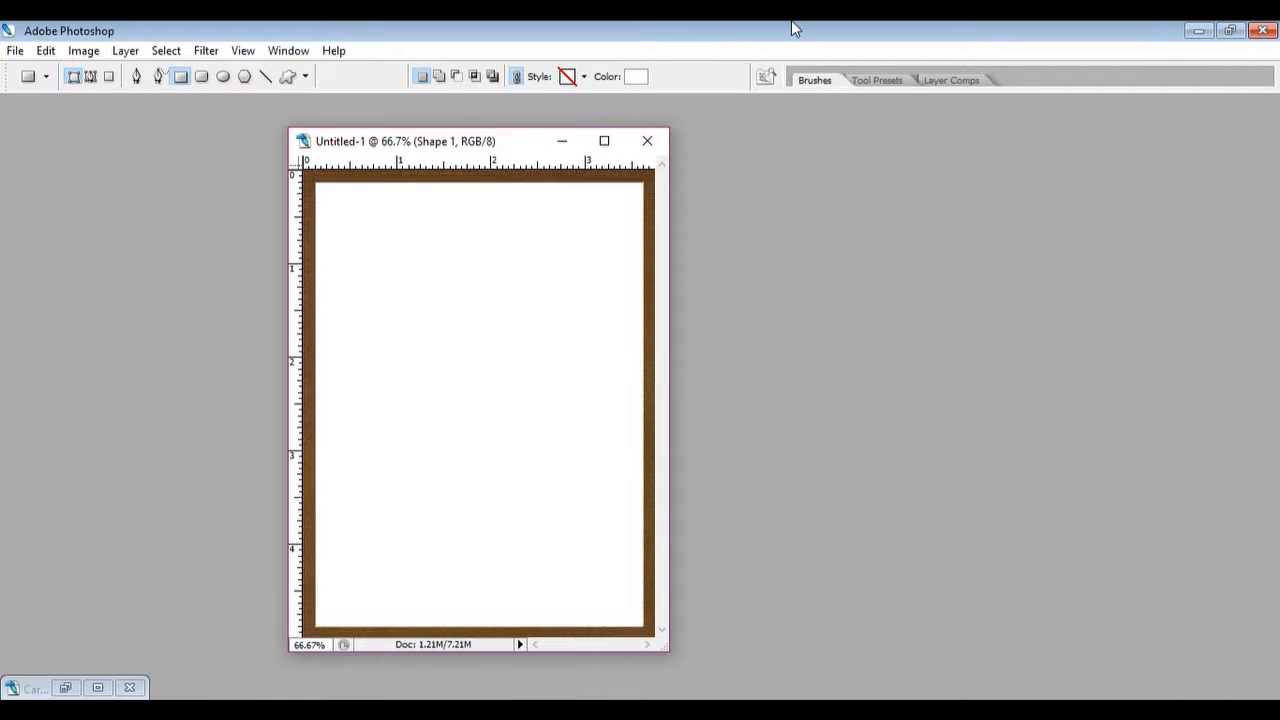
{"action": "key", "text": "Tab"}
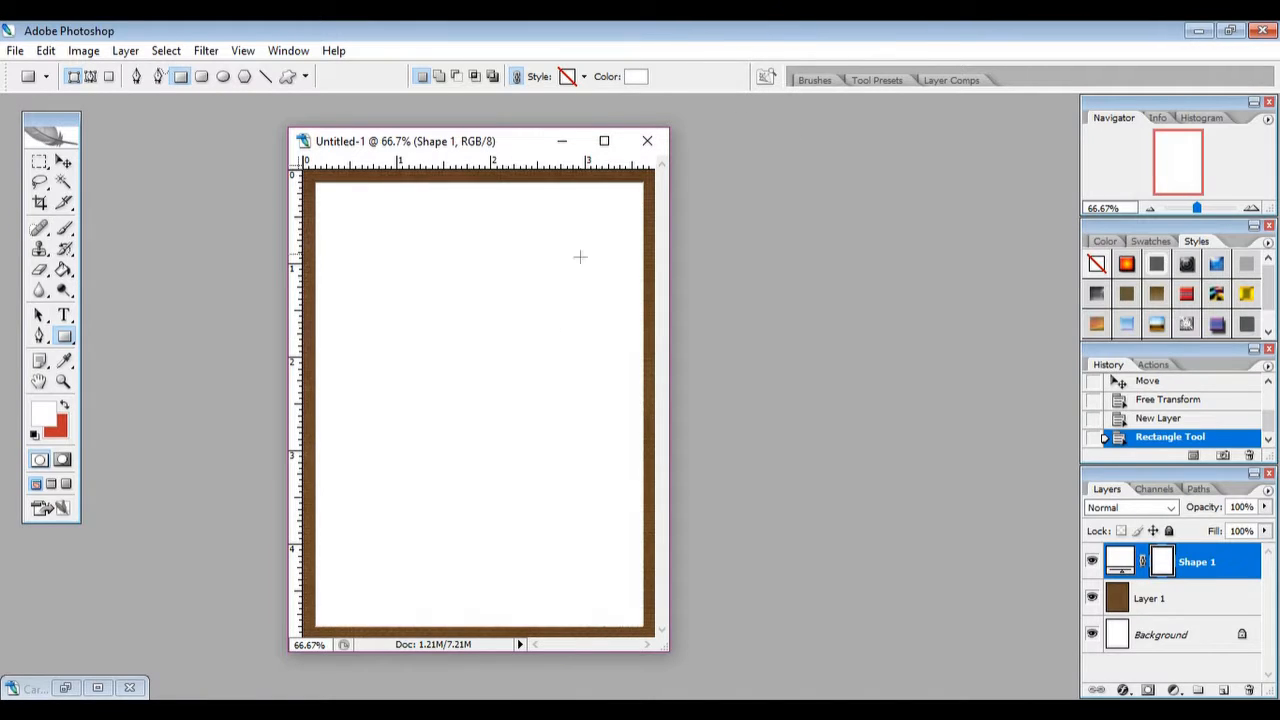
Add a vertical and a horizontal guide crossing at the middle of the card
{"action": "left_click", "coordinate": [604, 141]}
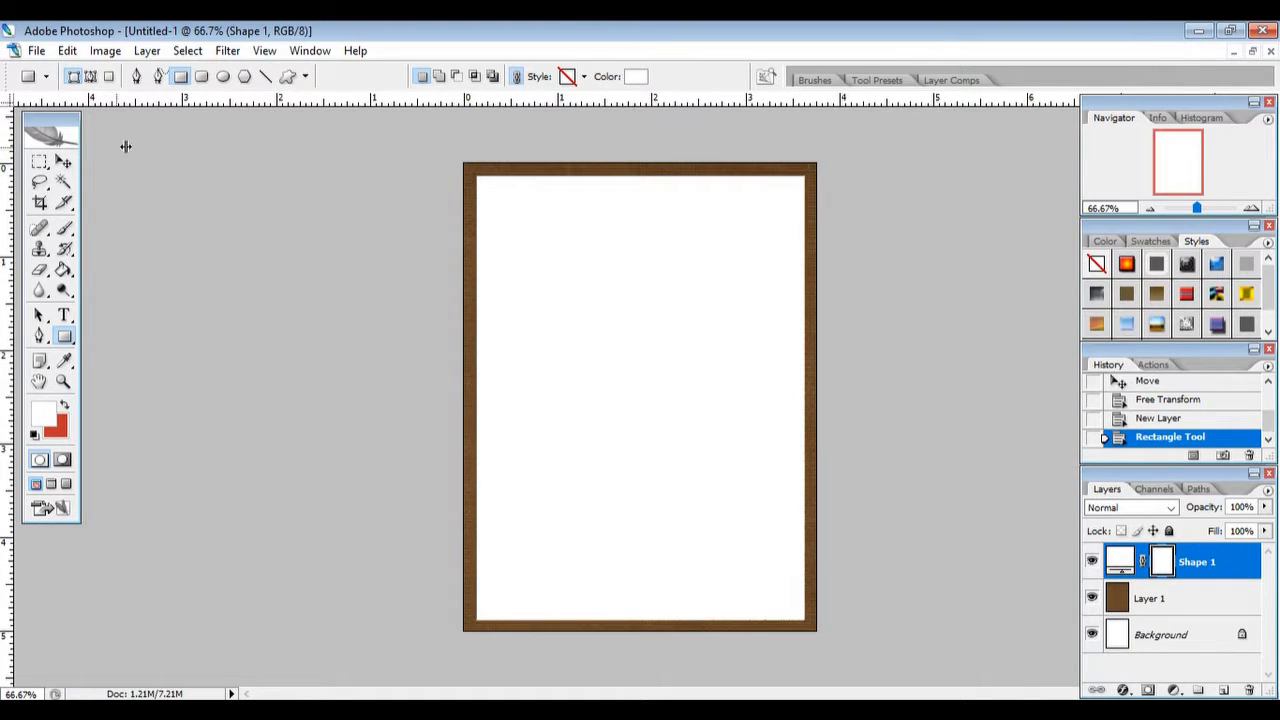
{"action": "left_click_drag", "start_coordinate": [491, 162], "coordinate": [640, 171]}
{"action": "left_click_drag", "start_coordinate": [585, 97], "coordinate": [568, 397]}
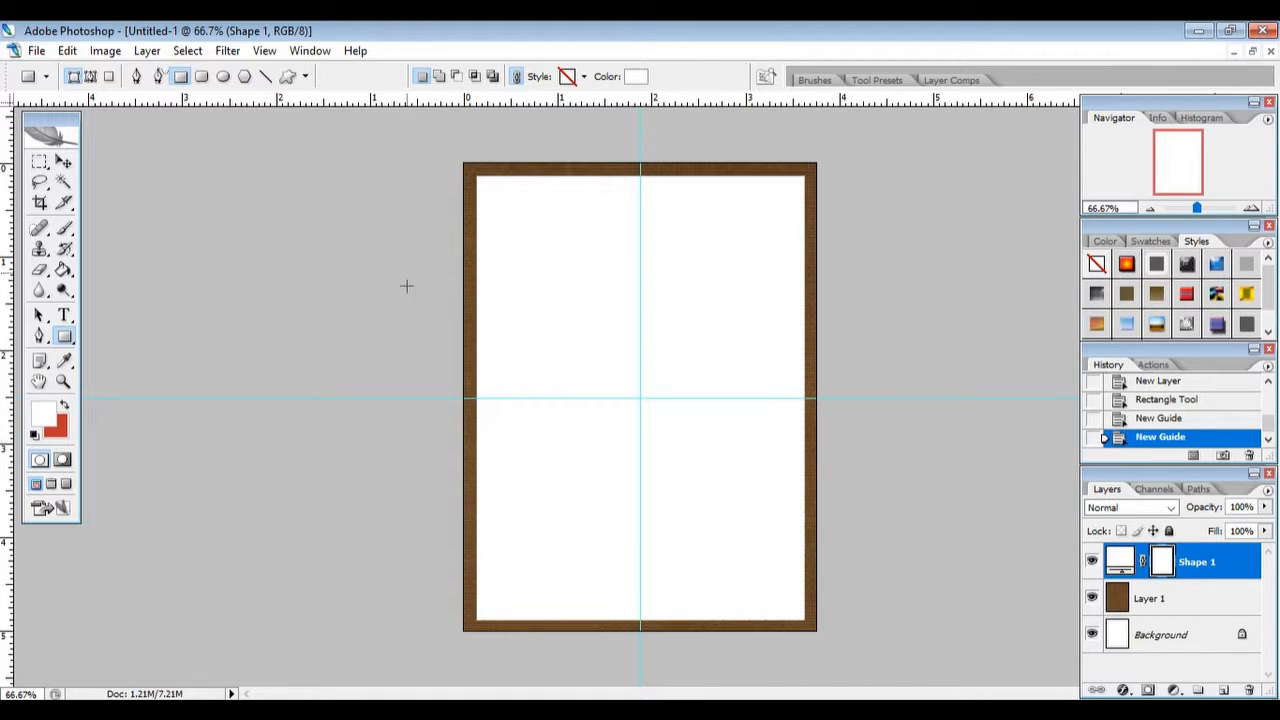
Nudge the white rectangle so that its center point sits on the intersection of the guides, and deselect it
{"action": "left_click", "coordinate": [63, 161]}
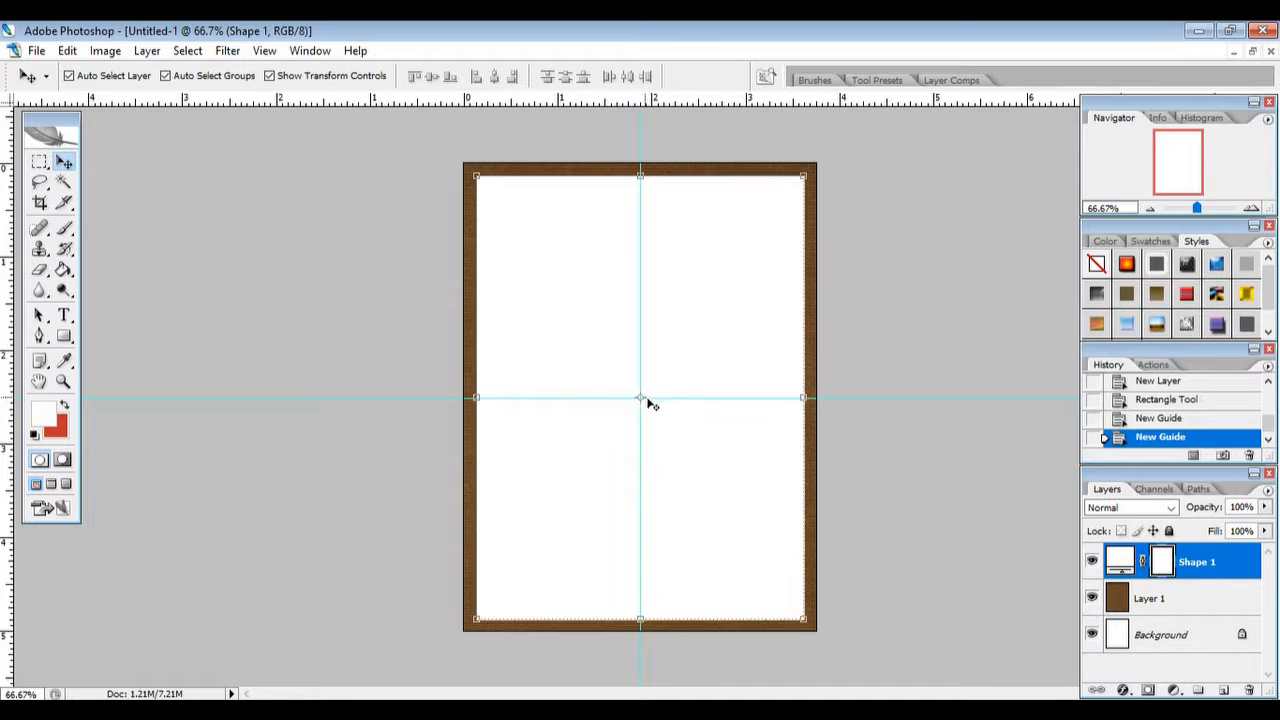
{"action": "key", "text": "Down"}
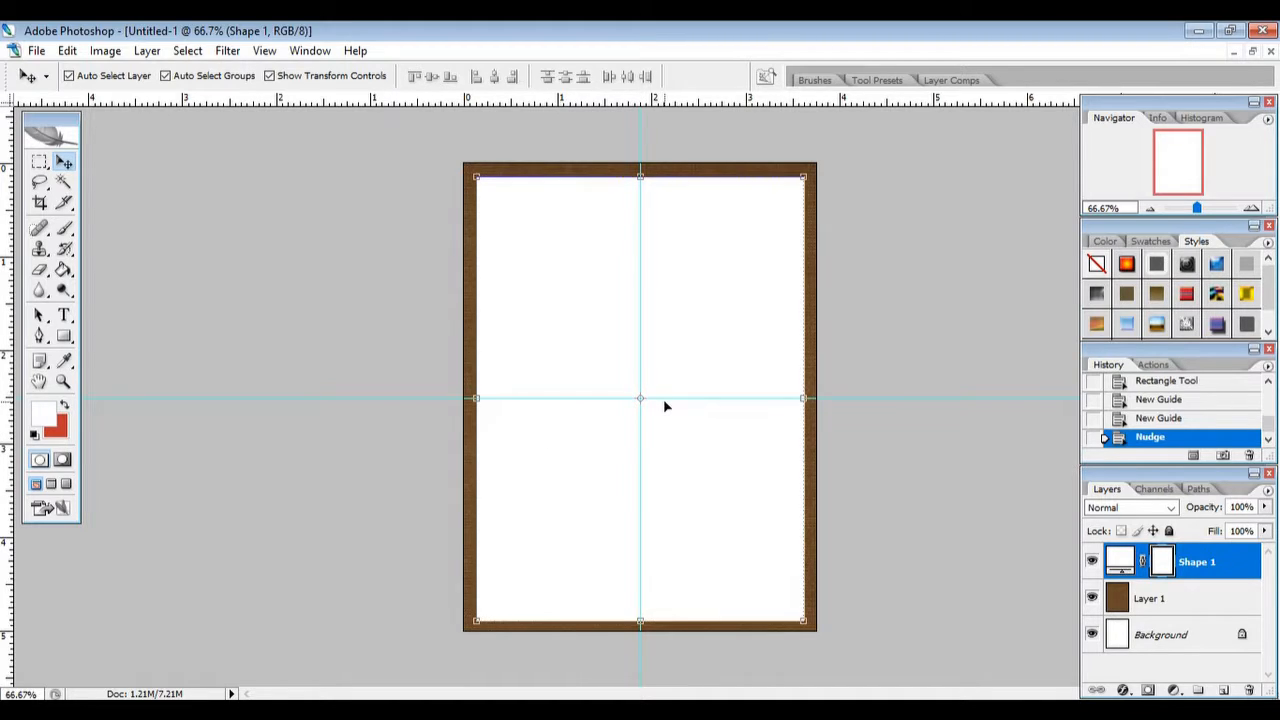
{"action": "left_click", "coordinate": [979, 300]}
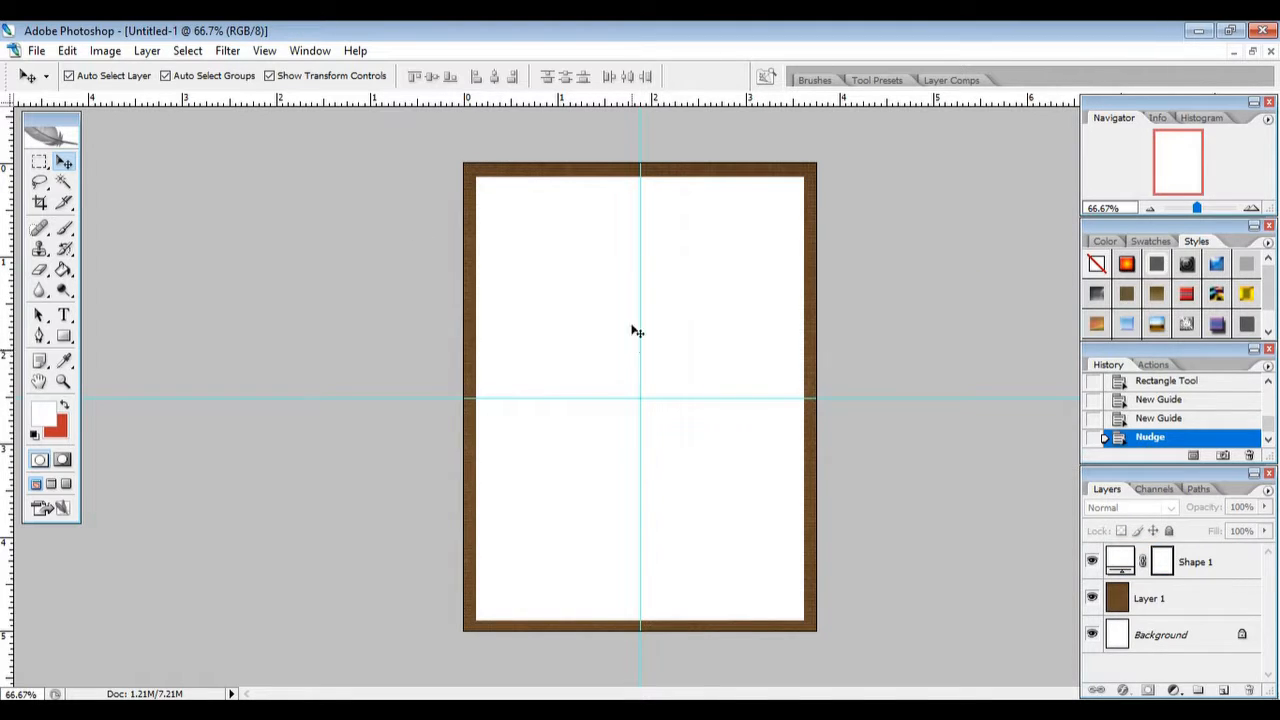
{"action": "left_click", "coordinate": [1255, 52]}
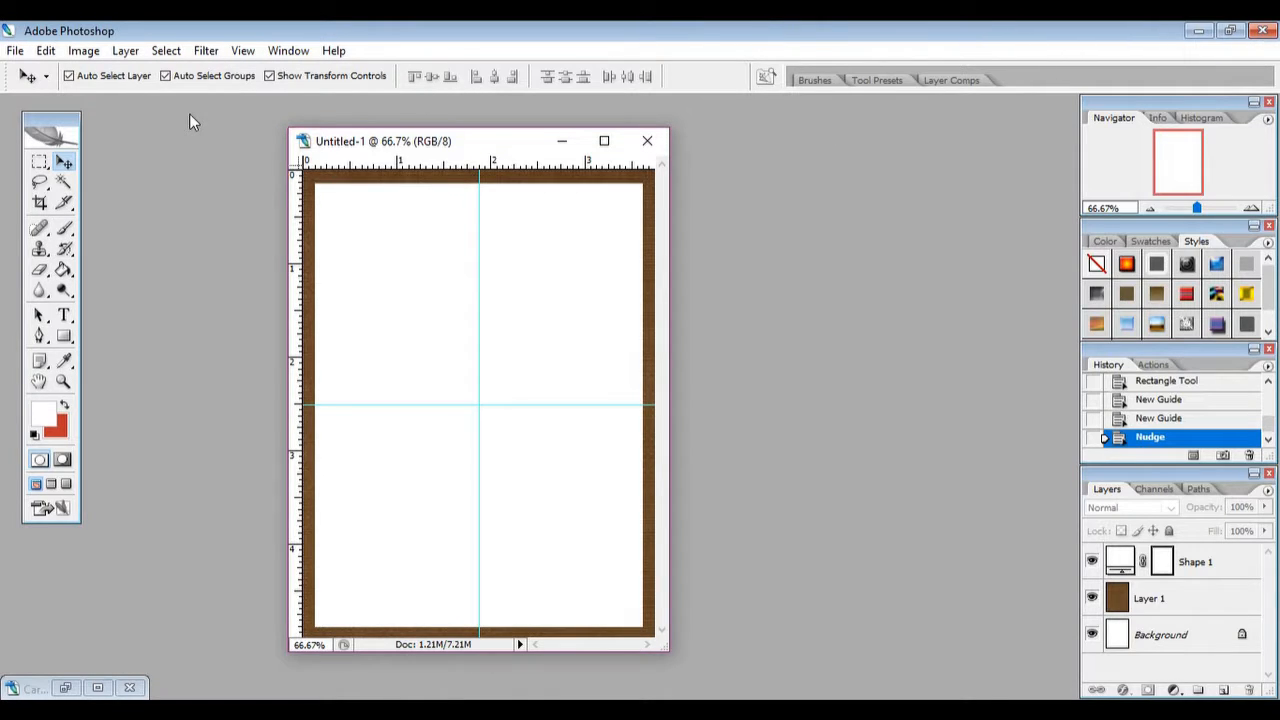
Browse the kit's element folders oll_naughtynice_el3, el2, el1 and el4 to examine the embellishments available for opening
{"action": "left_click", "coordinate": [15, 50]}
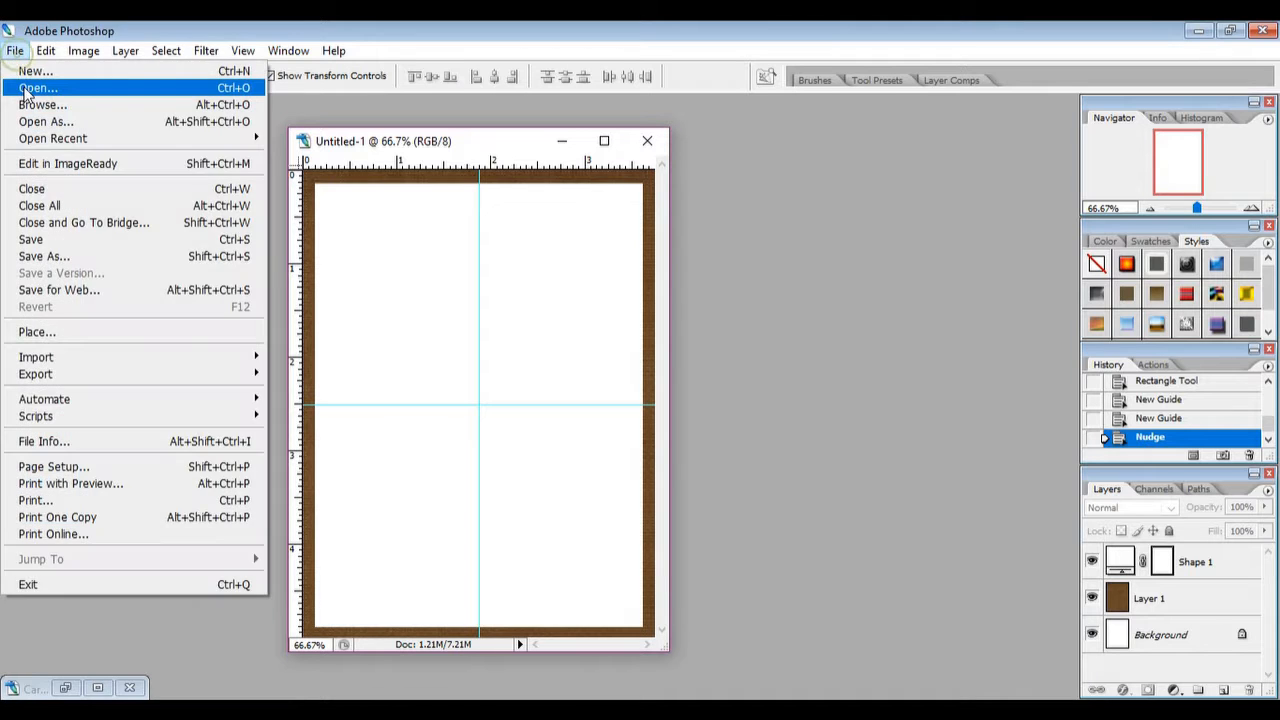
{"action": "left_click", "coordinate": [38, 87]}
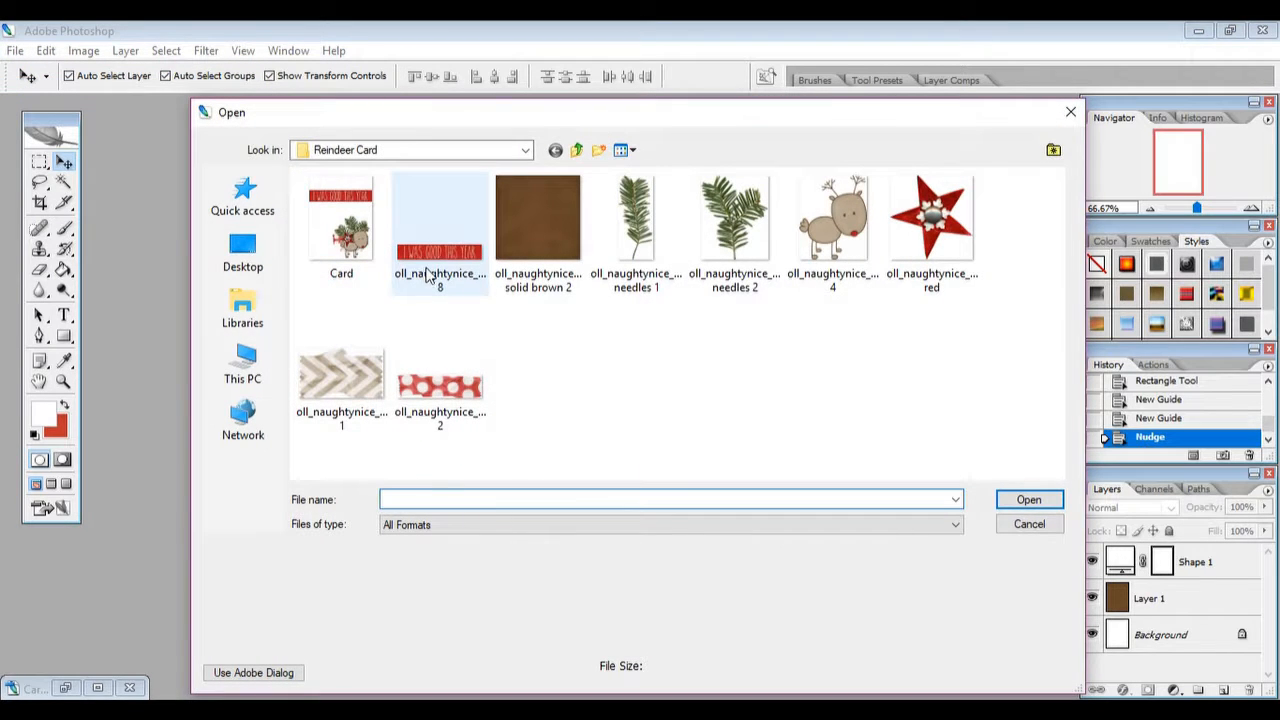
{"action": "left_click", "coordinate": [577, 150]}
{"action": "double_click", "coordinate": [395, 252]}
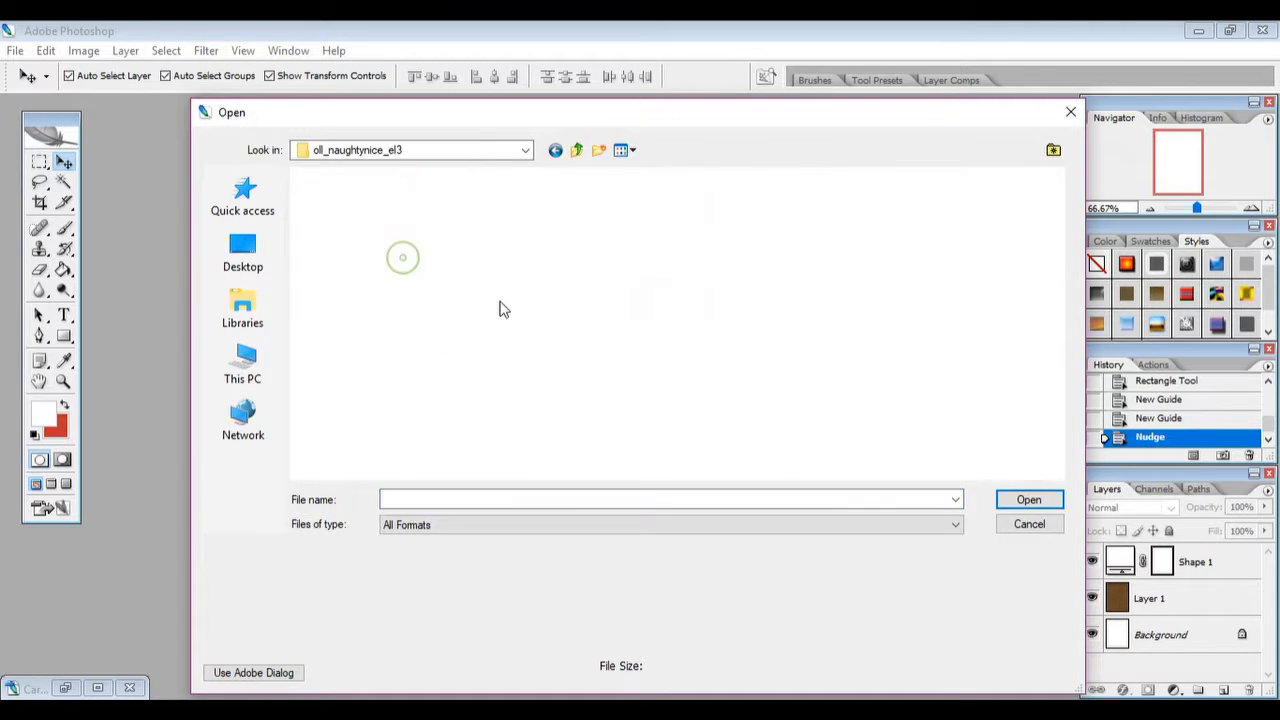
{"action": "left_click", "coordinate": [577, 150]}
{"action": "double_click", "coordinate": [368, 236]}
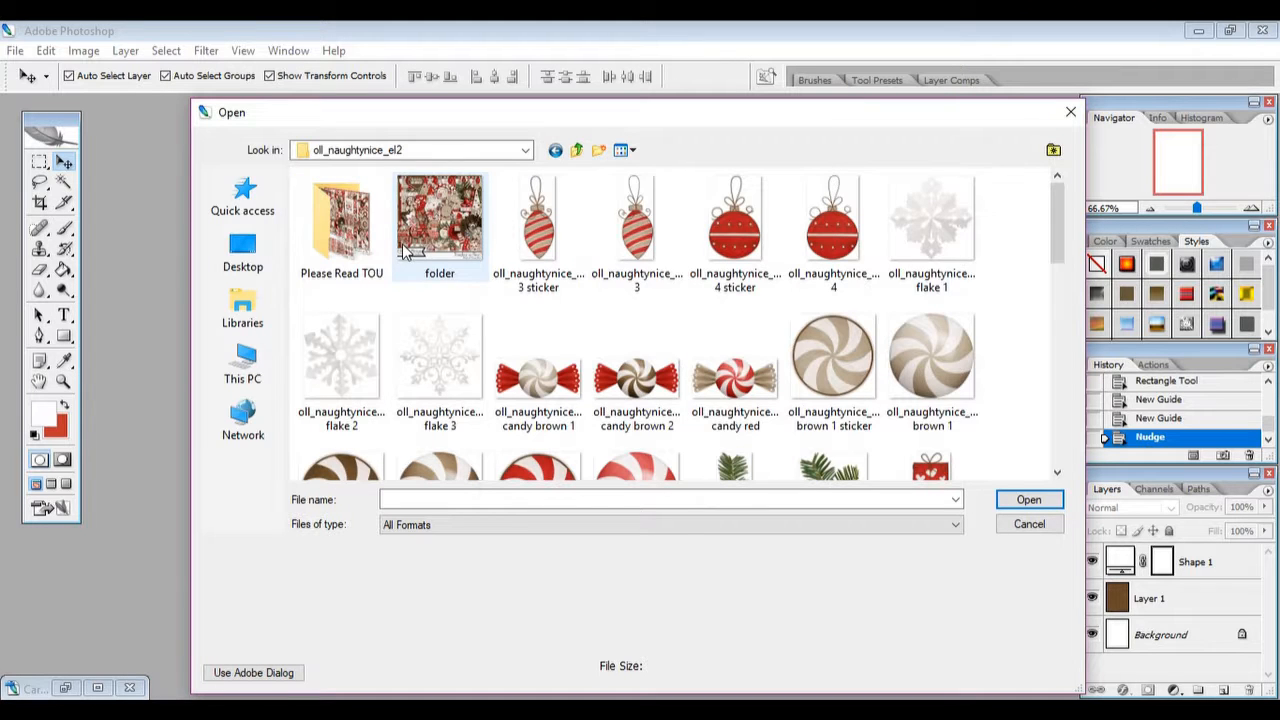
{"action": "left_click_drag", "start_coordinate": [1057, 203], "coordinate": [1066, 413]}
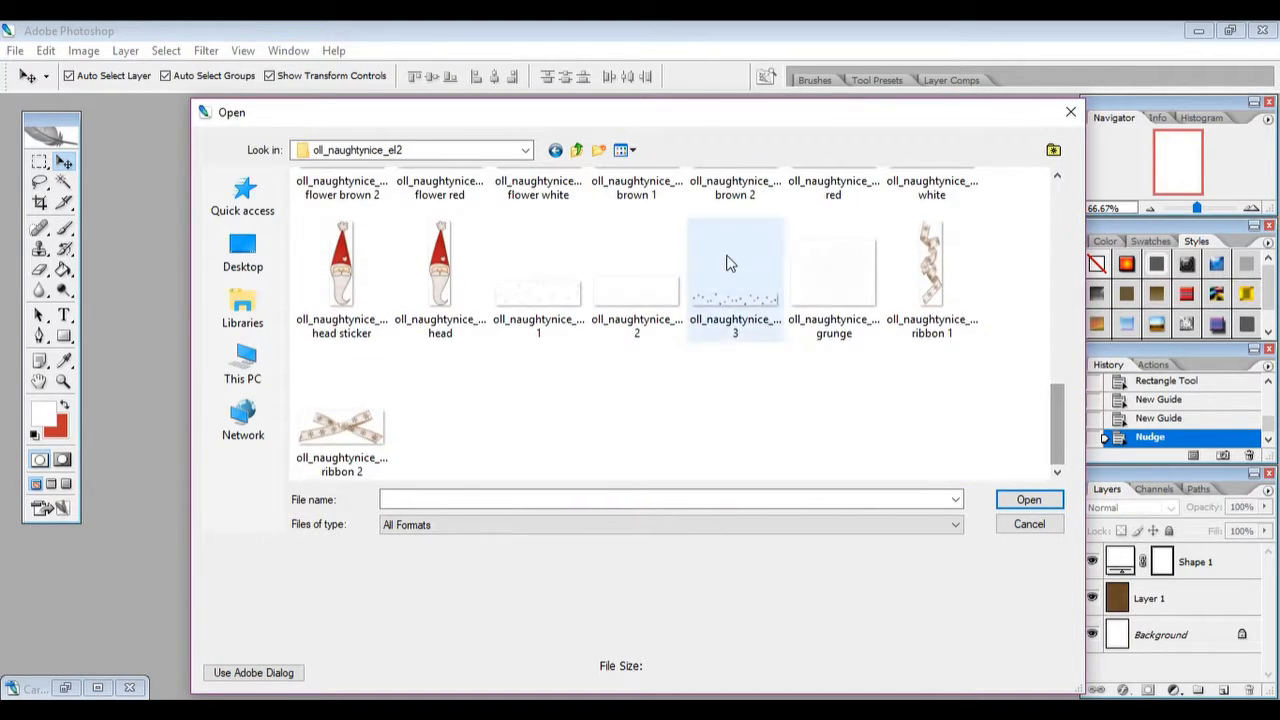
{"action": "left_click", "coordinate": [577, 150]}
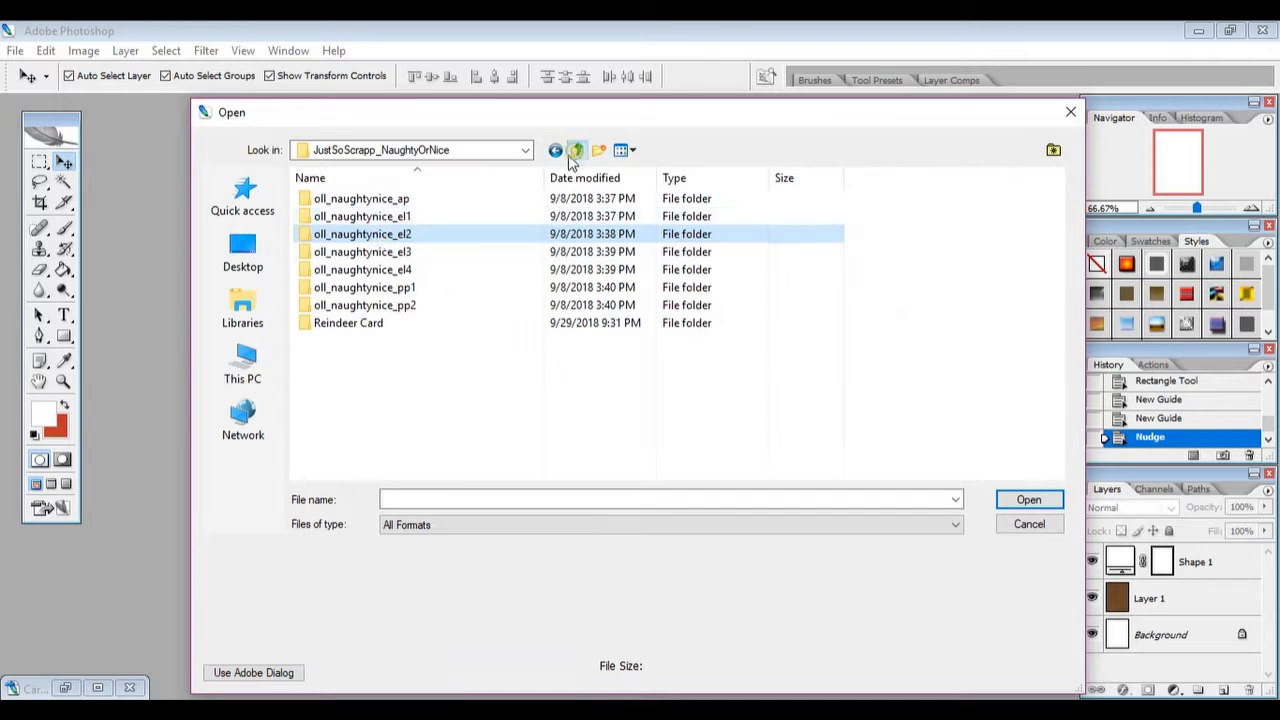
{"action": "double_click", "coordinate": [353, 217]}
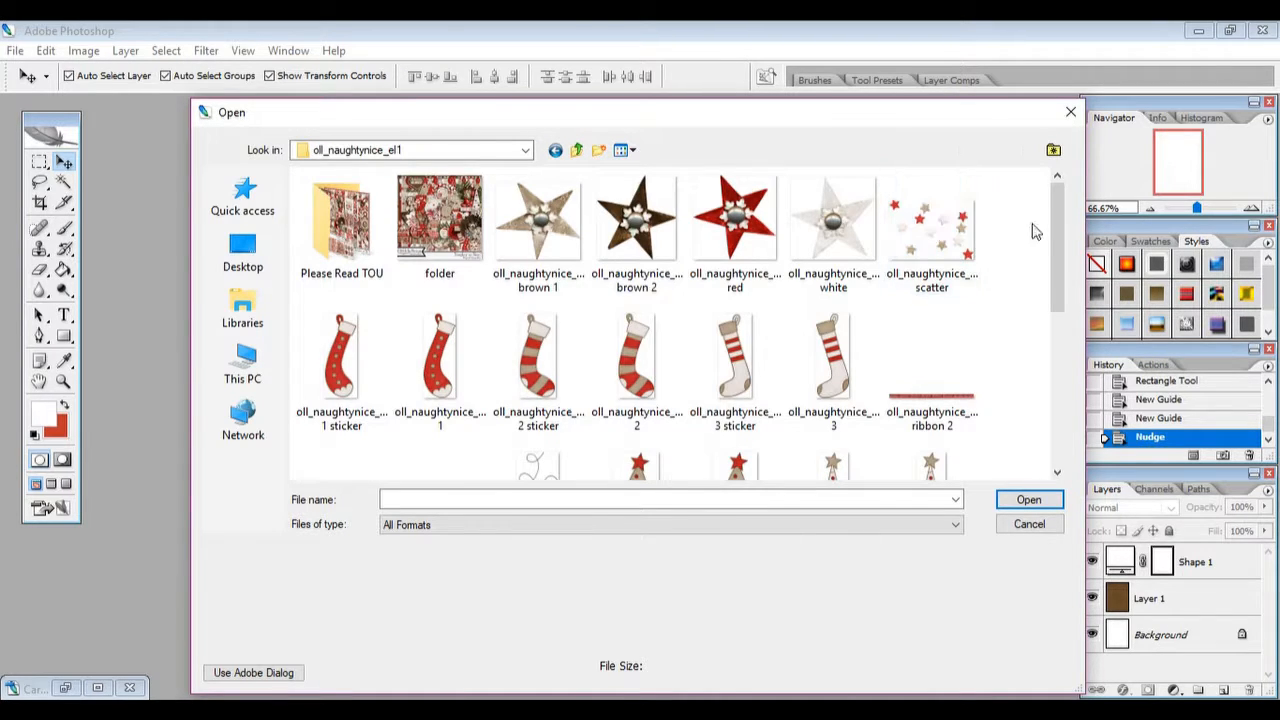
{"action": "left_click_drag", "start_coordinate": [1057, 208], "coordinate": [1046, 368]}
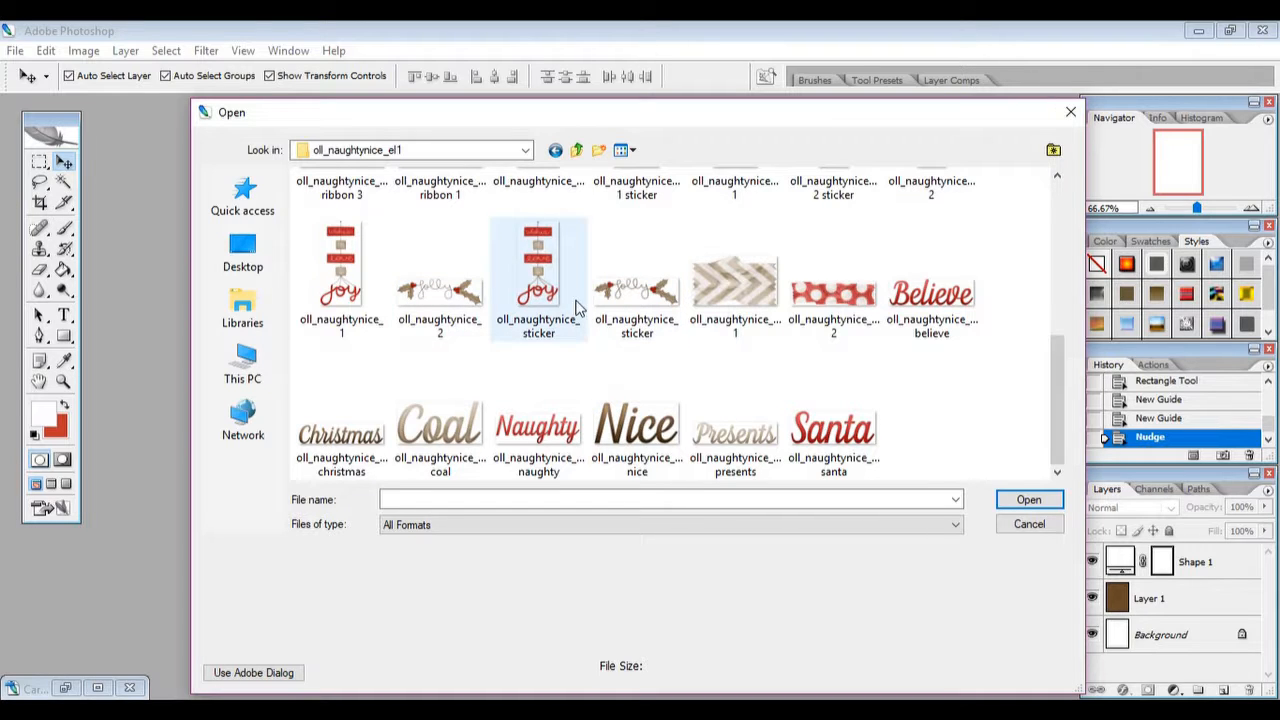
{"action": "left_click", "coordinate": [577, 150]}
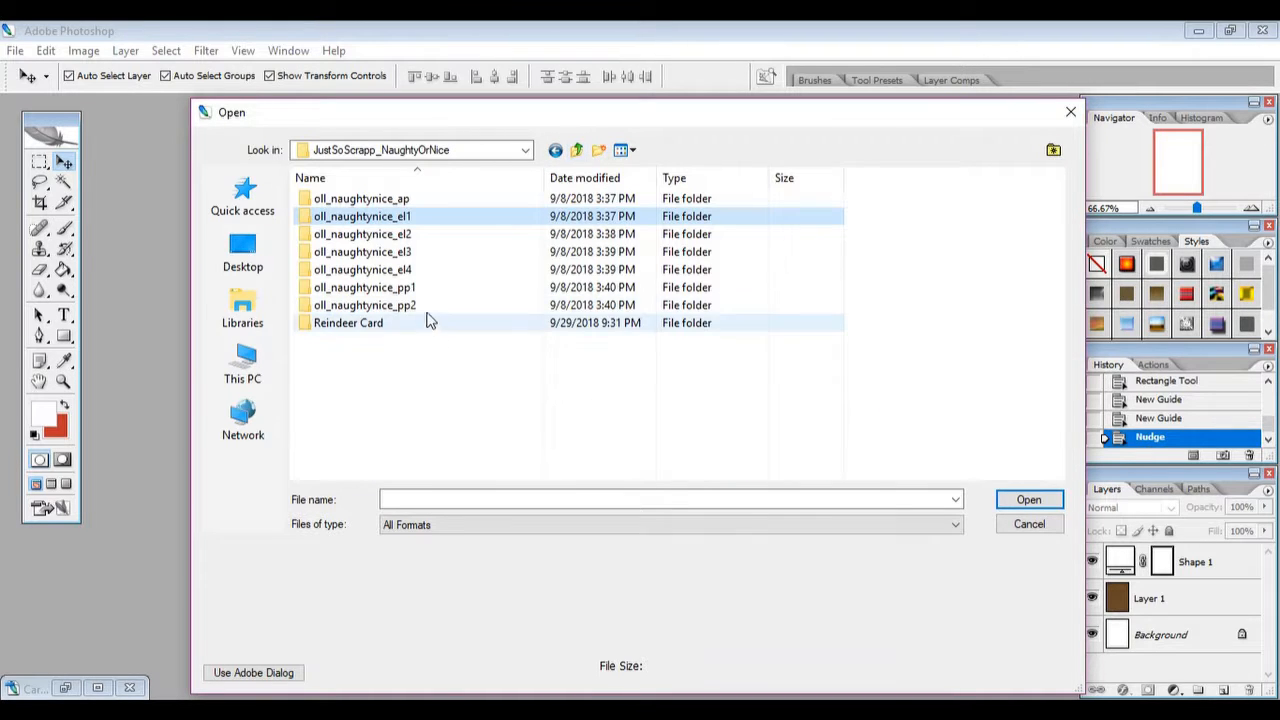
{"action": "double_click", "coordinate": [443, 270]}
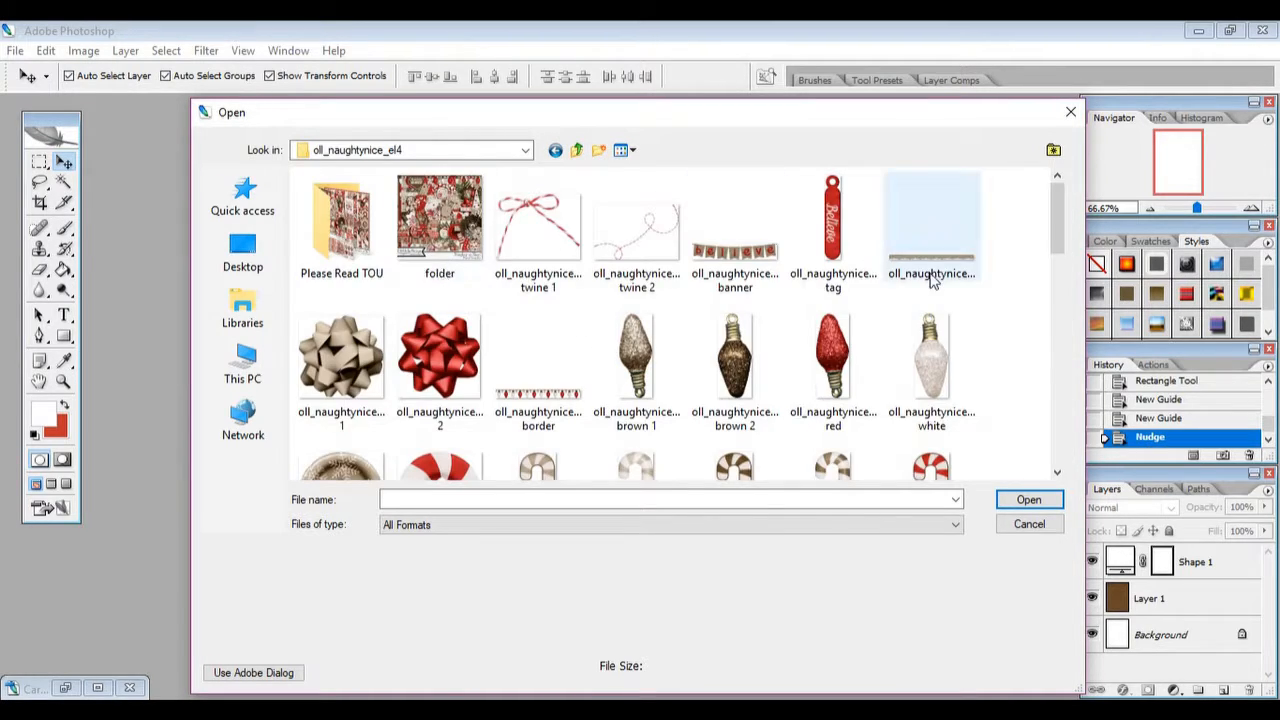
{"action": "left_click_drag", "start_coordinate": [1054, 221], "coordinate": [1066, 381]}
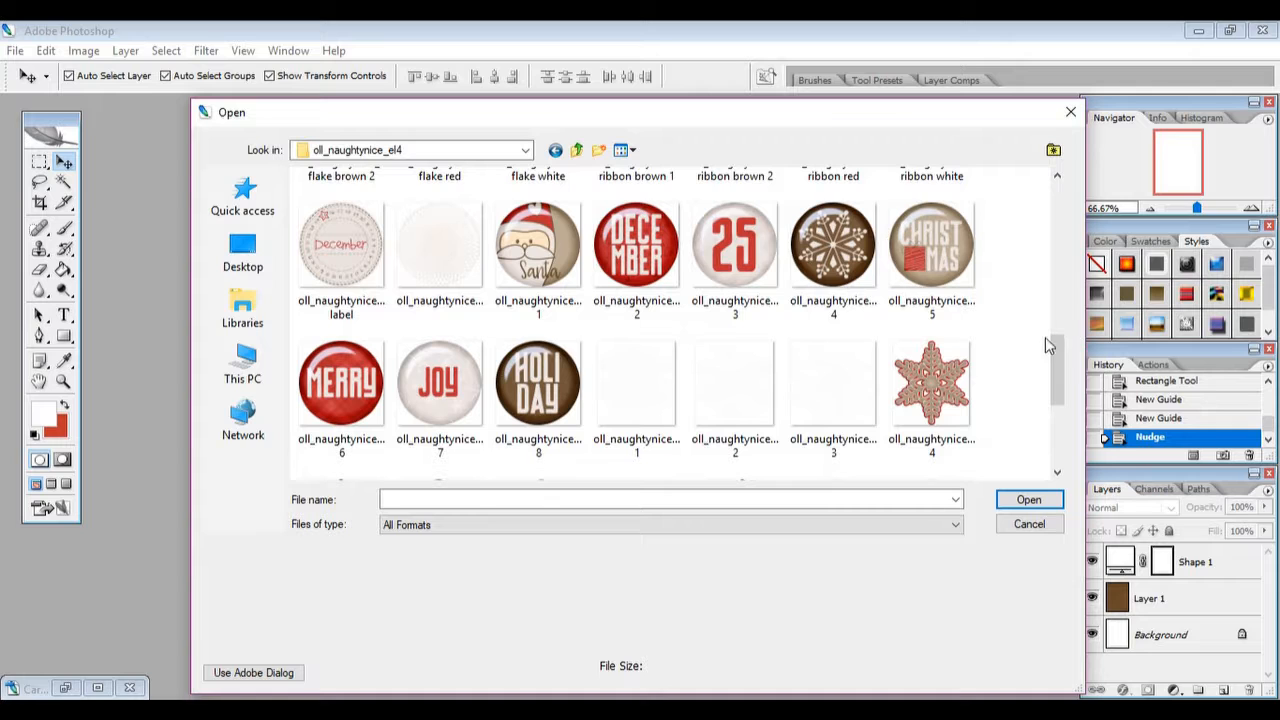
{"action": "left_click_drag", "start_coordinate": [1052, 346], "coordinate": [1058, 200]}
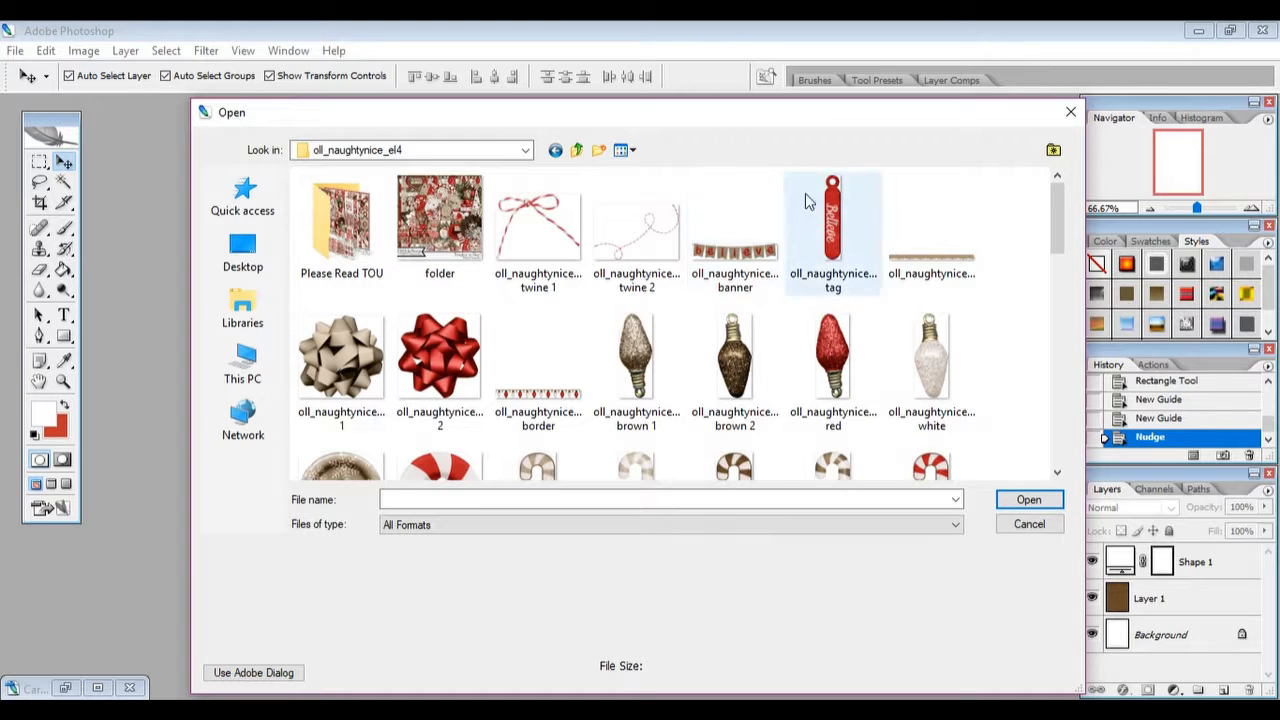
{"action": "left_click", "coordinate": [577, 152]}
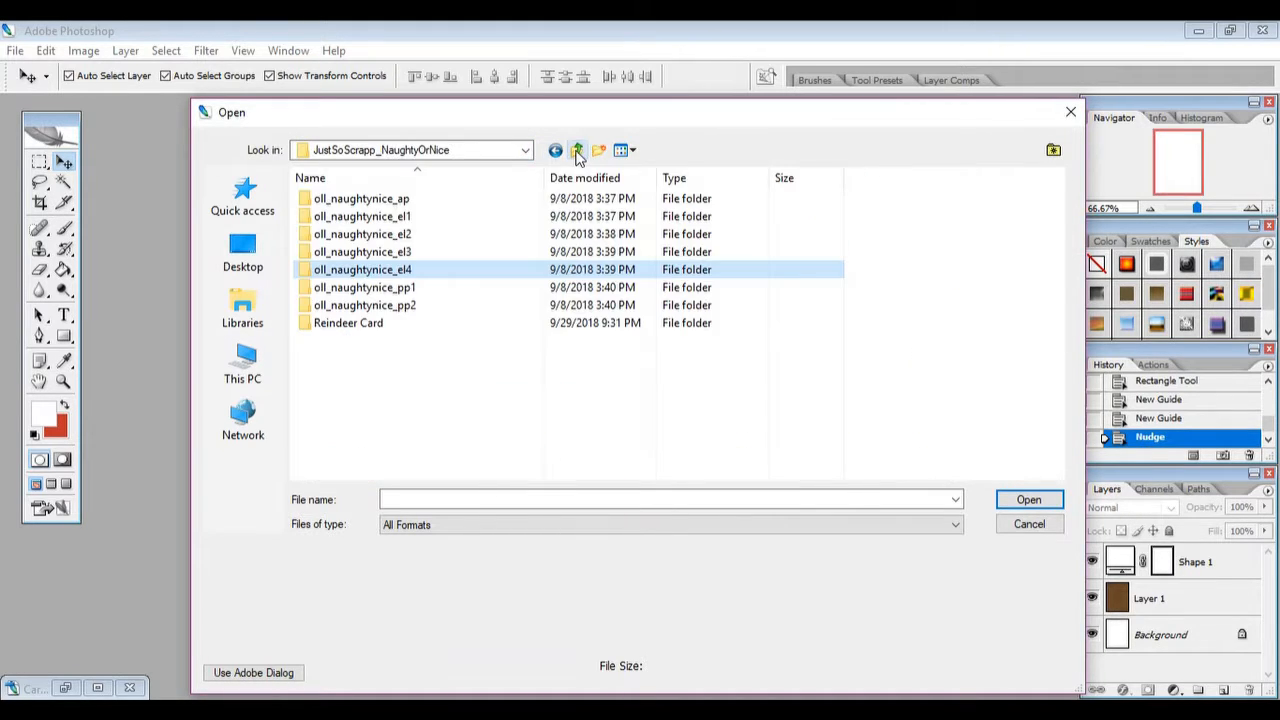
Open oll_naughtynice_label 8.png from the Reindeer Card folder, copy the label into the card document and close the source image
{"action": "double_click", "coordinate": [392, 330]}
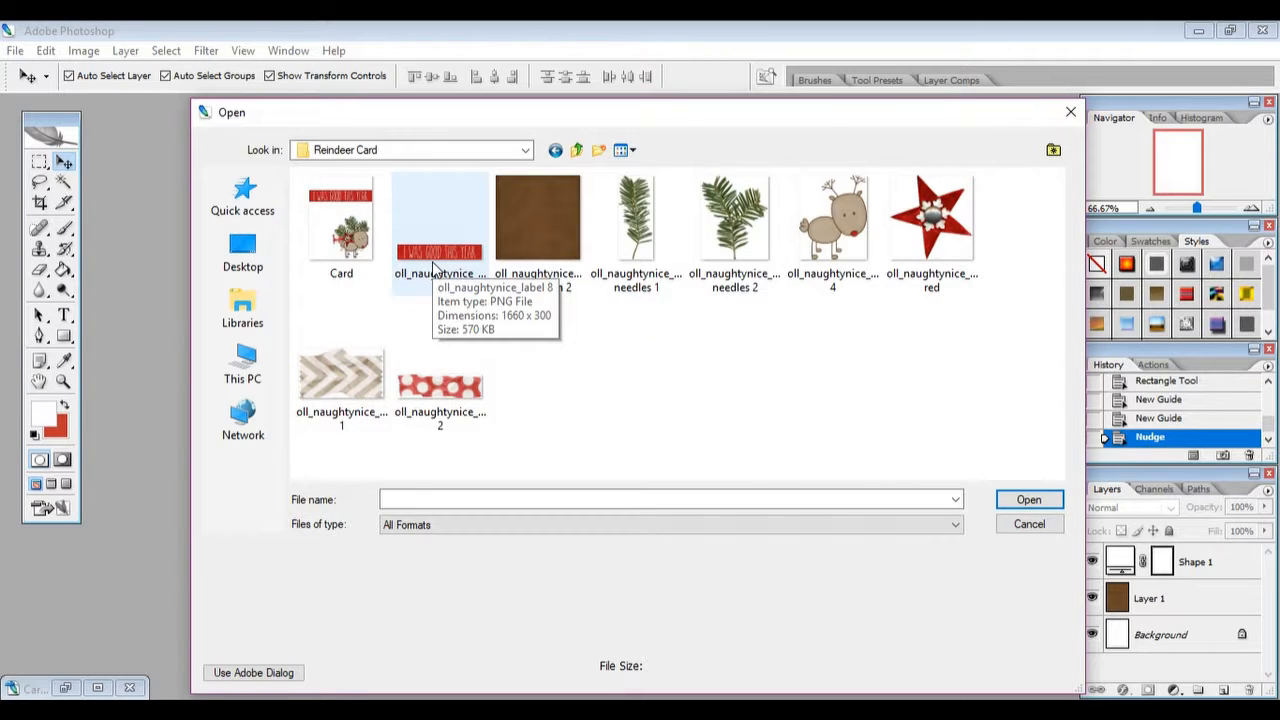
{"action": "double_click", "coordinate": [432, 263]}
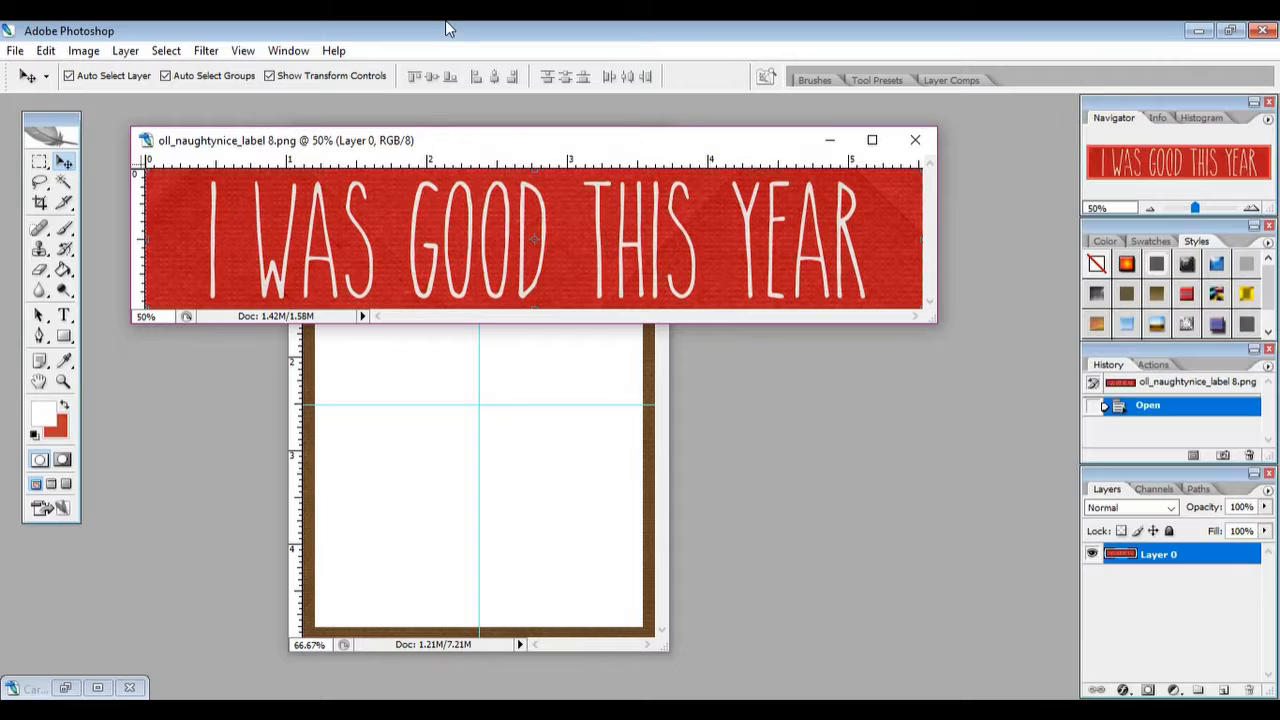
{"action": "left_click_drag", "start_coordinate": [429, 216], "coordinate": [430, 356]}
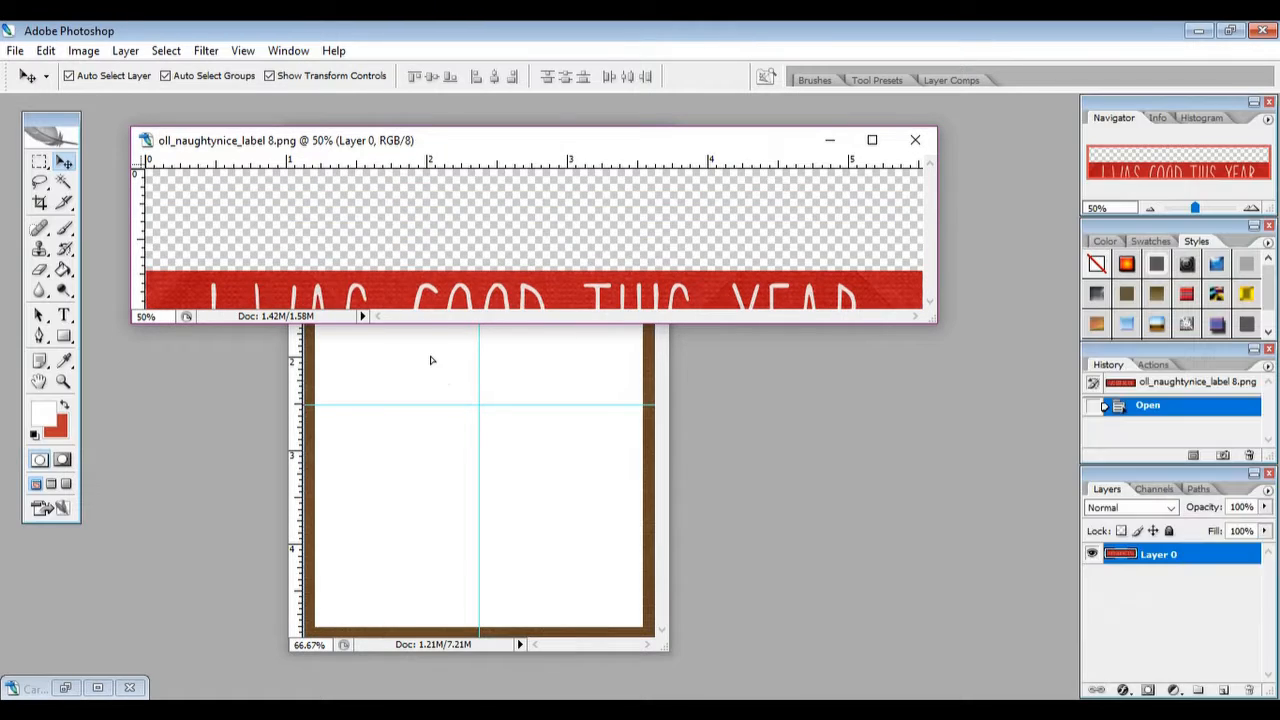
{"action": "left_click", "coordinate": [912, 140]}
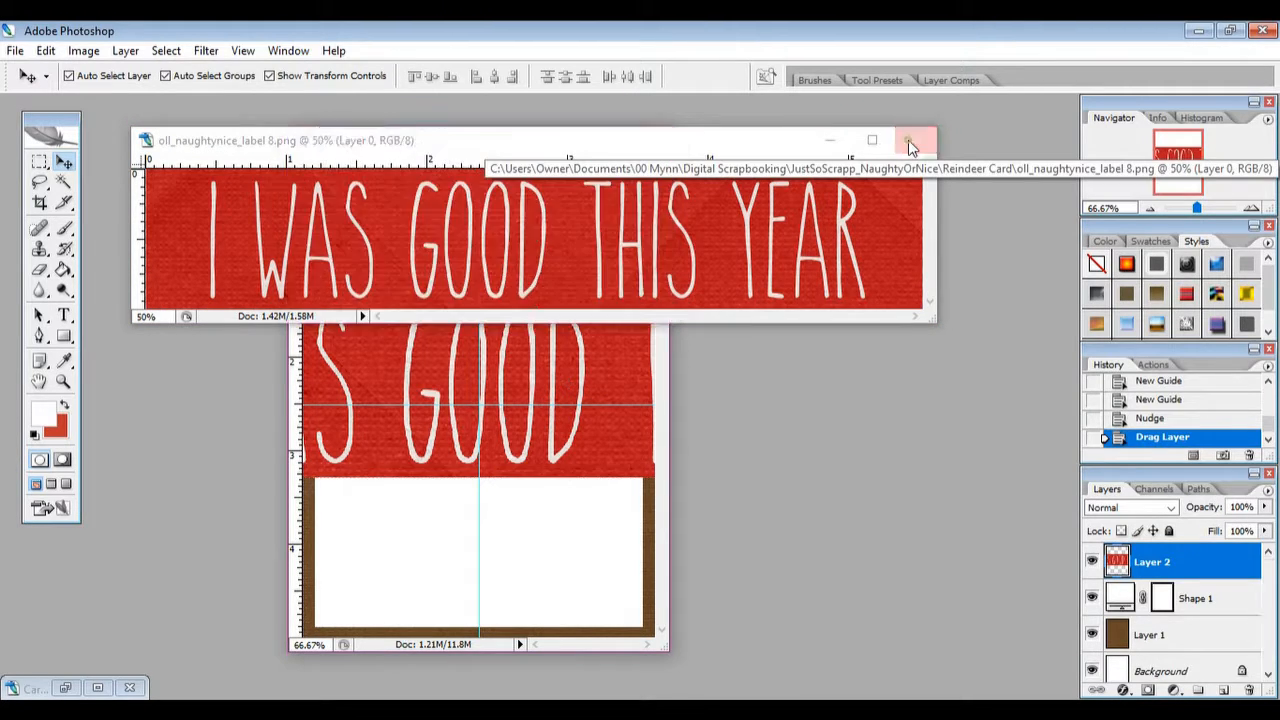
Scale the red label down to 31.5% and fit it across the white rectangle near the top of the card
{"action": "left_click", "coordinate": [604, 140]}
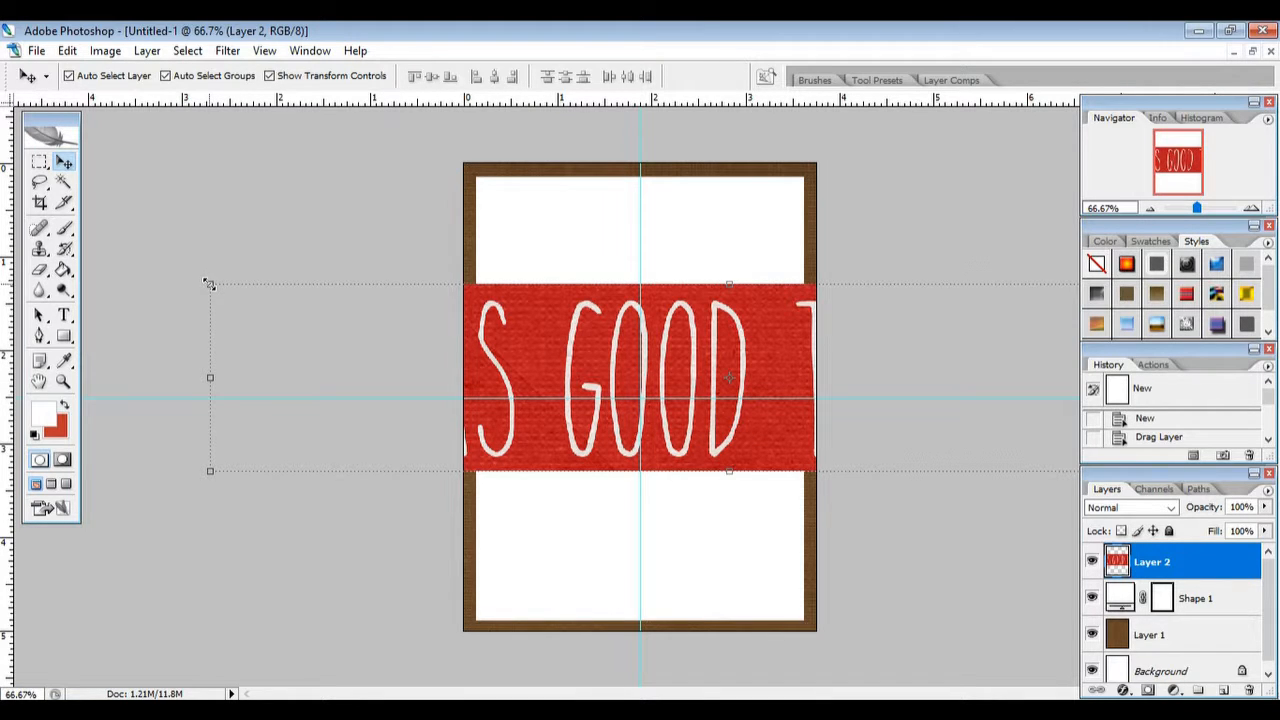
{"action": "left_click_drag", "start_coordinate": [209, 284], "coordinate": [508, 270]}
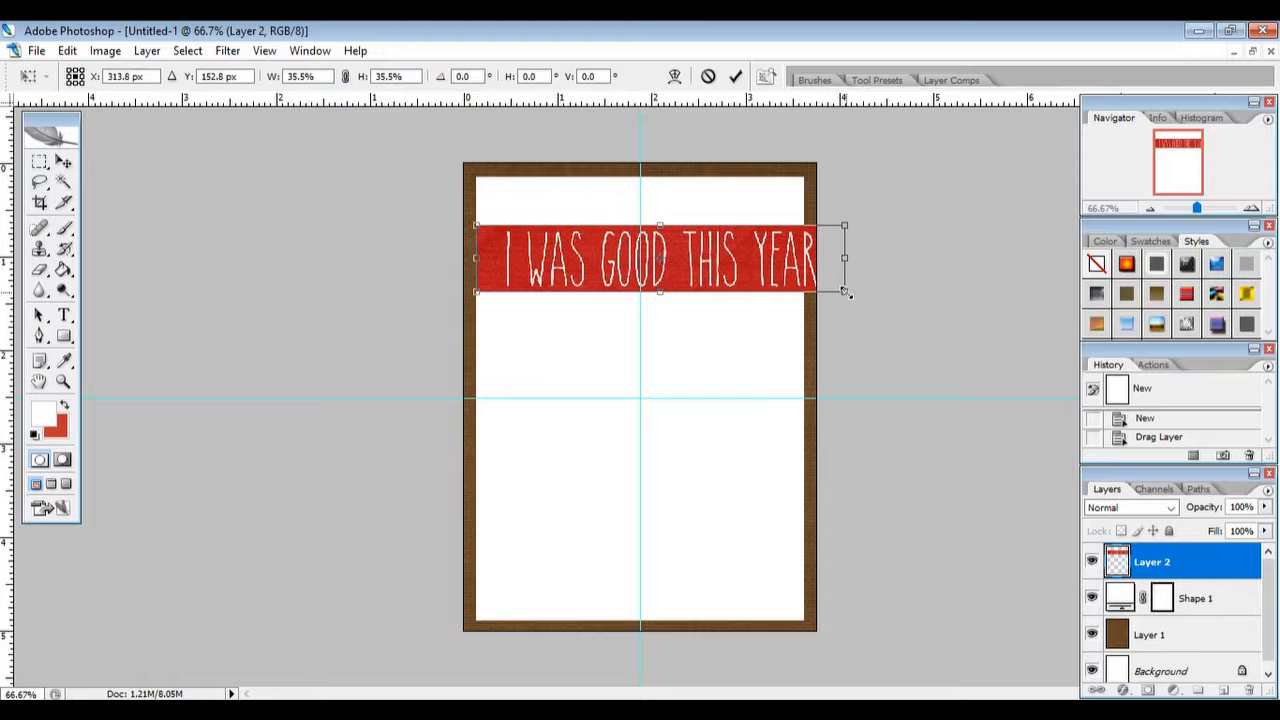
{"action": "left_click_drag", "start_coordinate": [845, 292], "coordinate": [805, 282]}
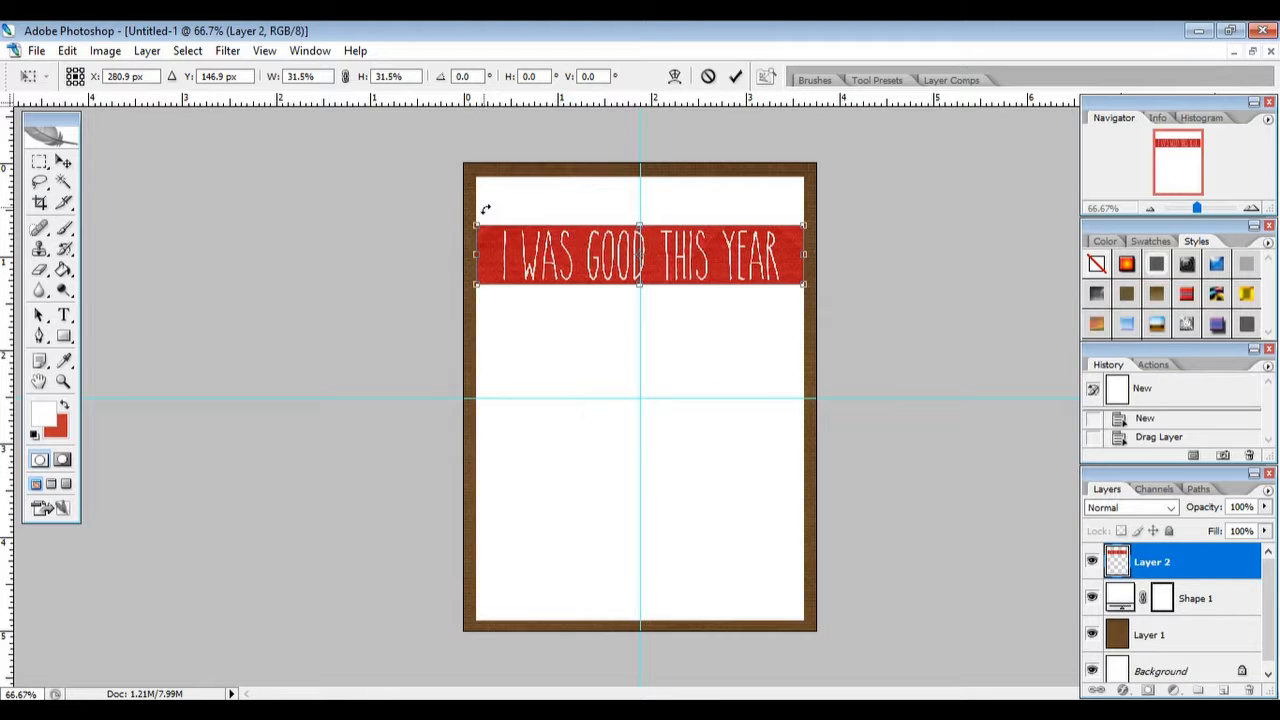
{"action": "left_click", "coordinate": [735, 76]}
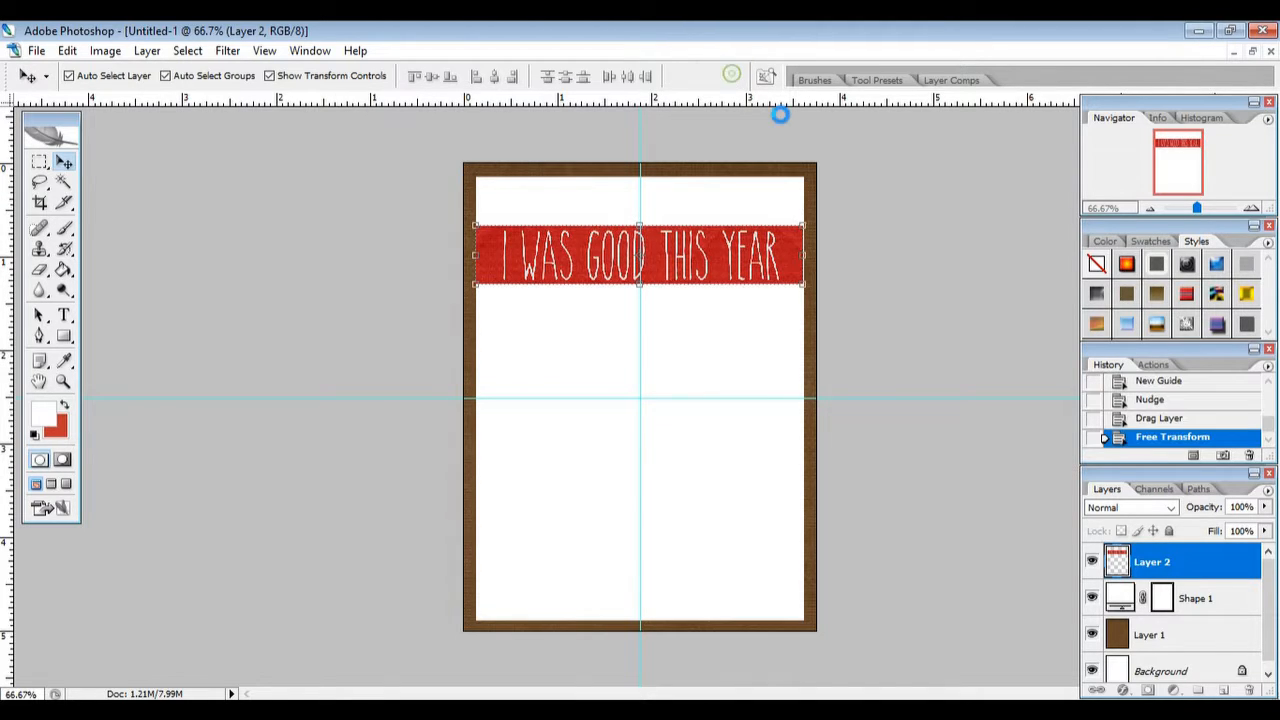
{"action": "left_click", "coordinate": [900, 221]}
Enlarge the red label to 100.5% so it spans the full width of the white rectangle, and deselect it
{"action": "left_click", "coordinate": [778, 251]}
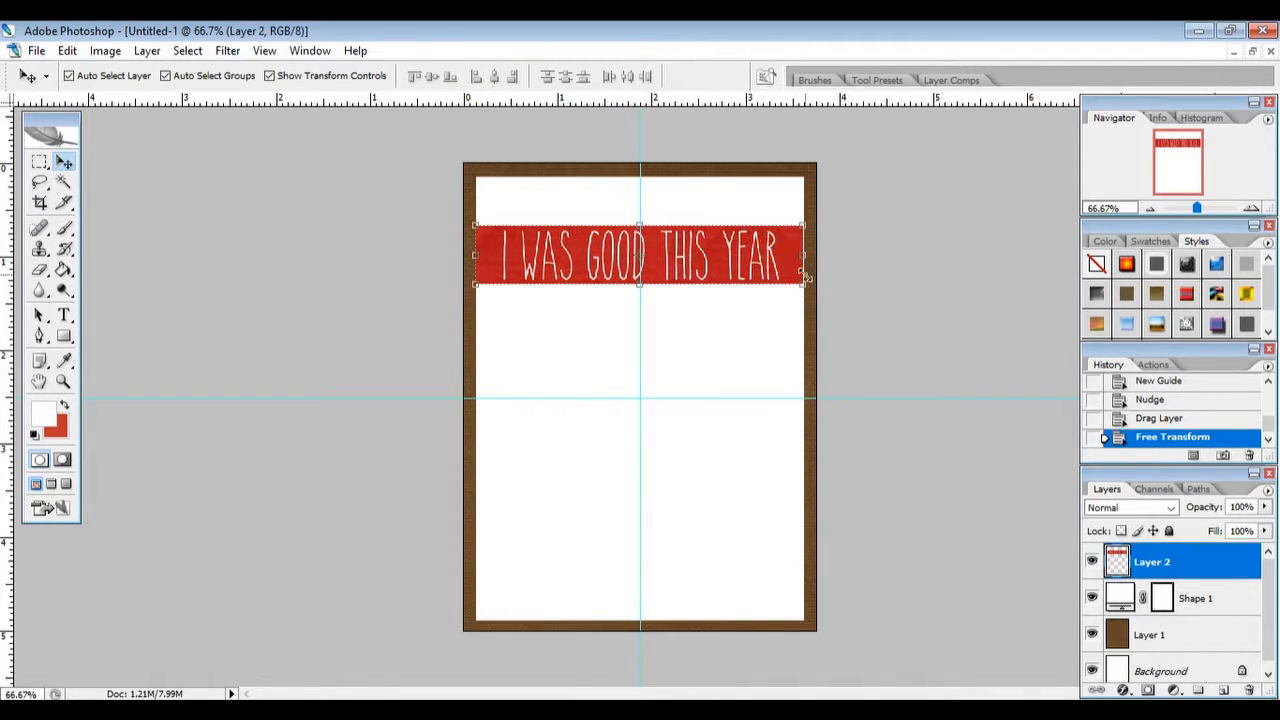
{"action": "left_click", "coordinate": [802, 284]}
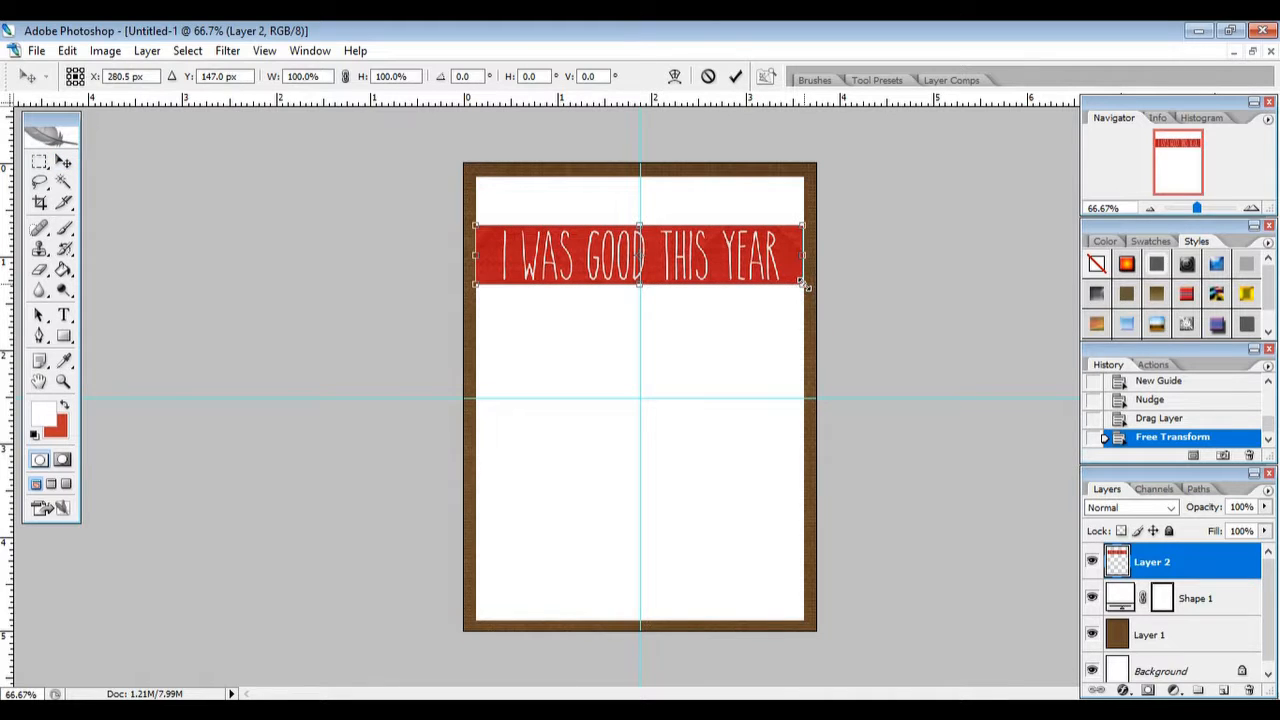
{"action": "left_click_drag", "start_coordinate": [803, 283], "coordinate": [806, 286]}
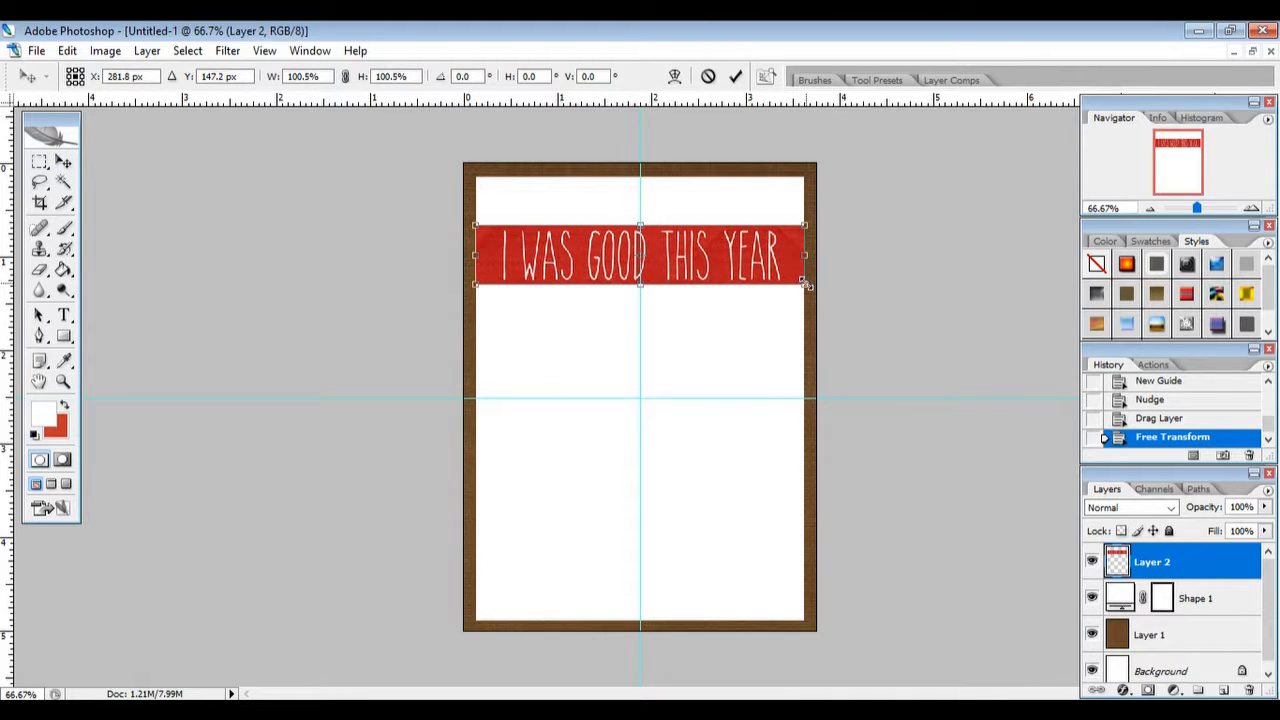
{"action": "left_click", "coordinate": [736, 77]}
{"action": "left_click", "coordinate": [920, 255]}
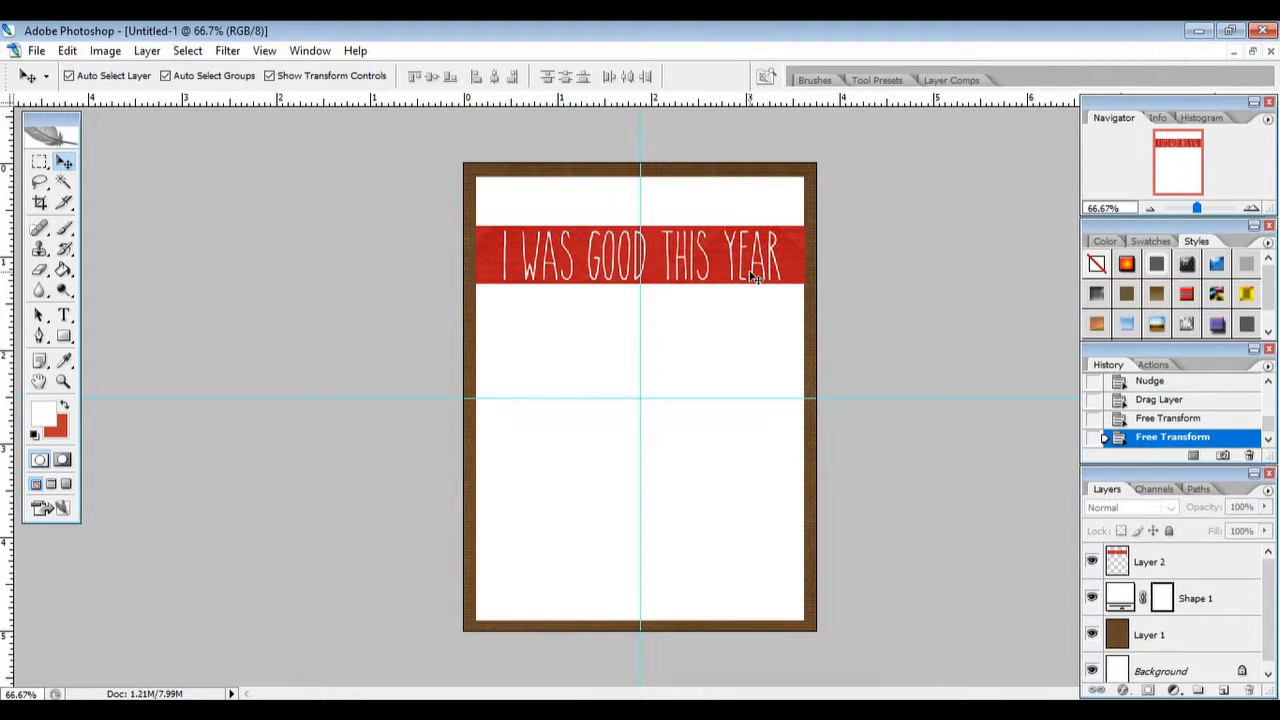
Open the sample design Card.jpg from the Reindeer Card folder, examine its embellishment layout and minimize it
{"action": "left_click", "coordinate": [1254, 52]}
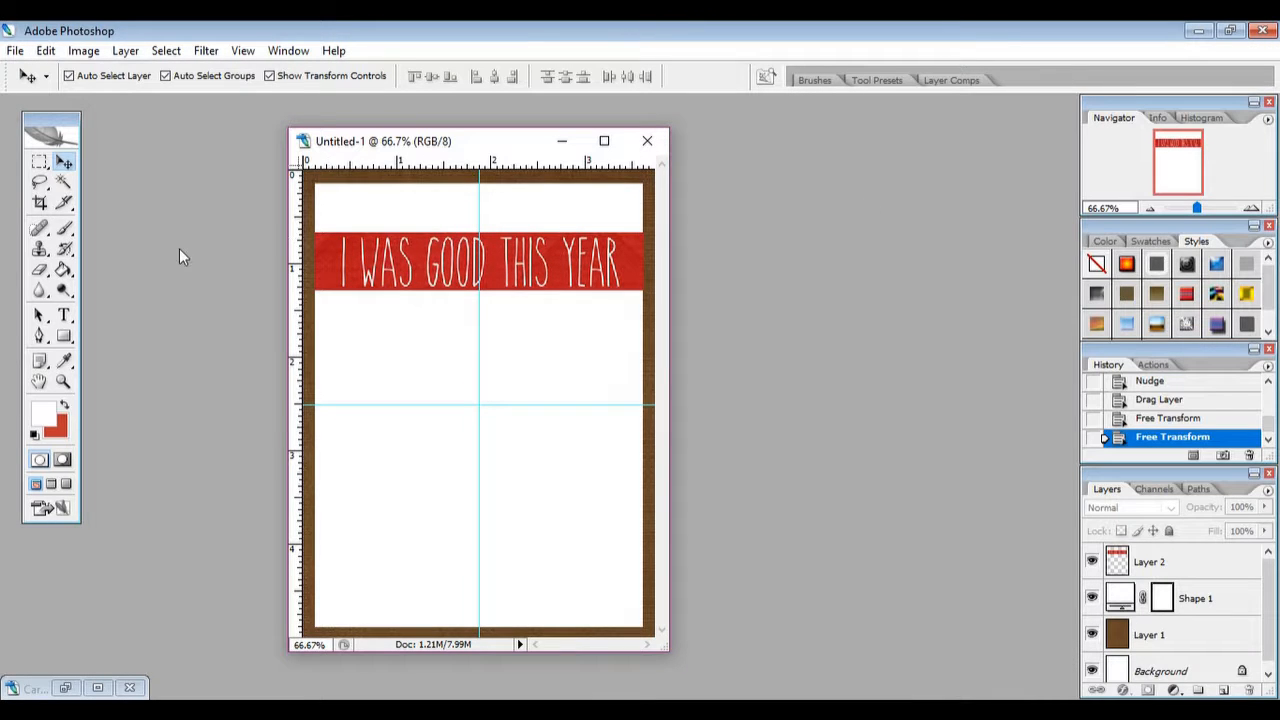
{"action": "left_click", "coordinate": [15, 50]}
{"action": "left_click", "coordinate": [40, 69]}
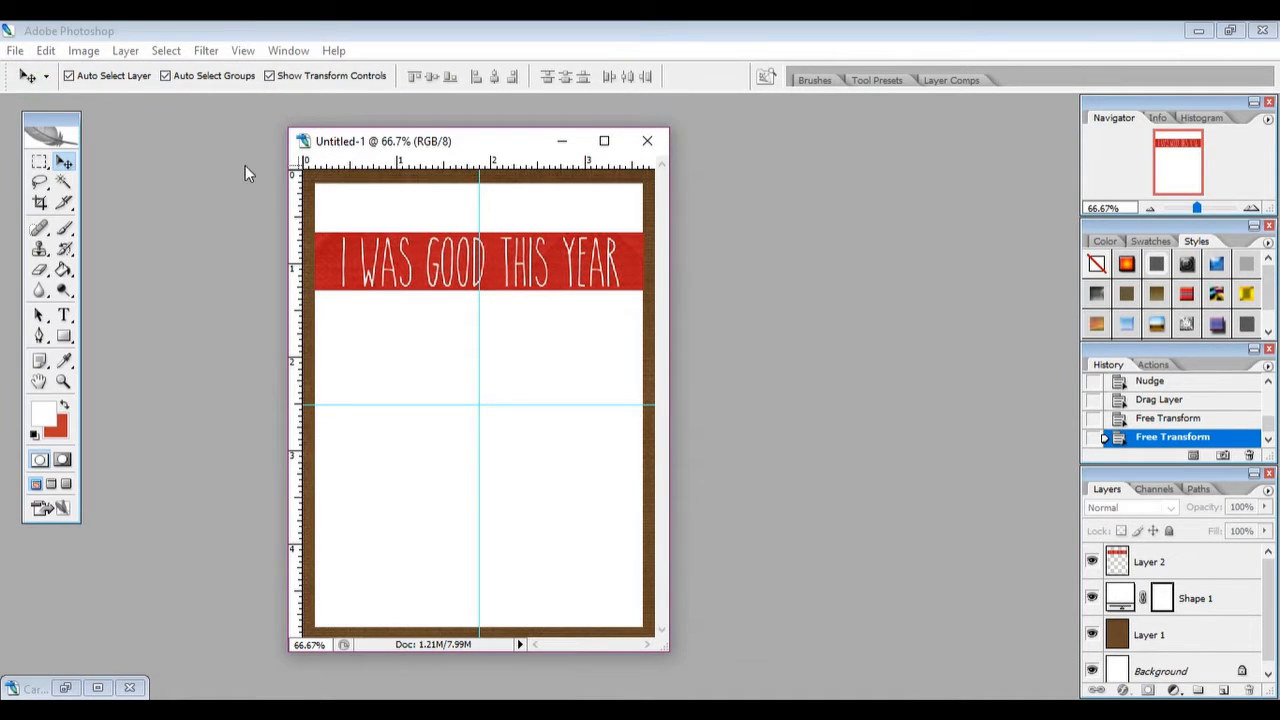
{"action": "double_click", "coordinate": [338, 216]}
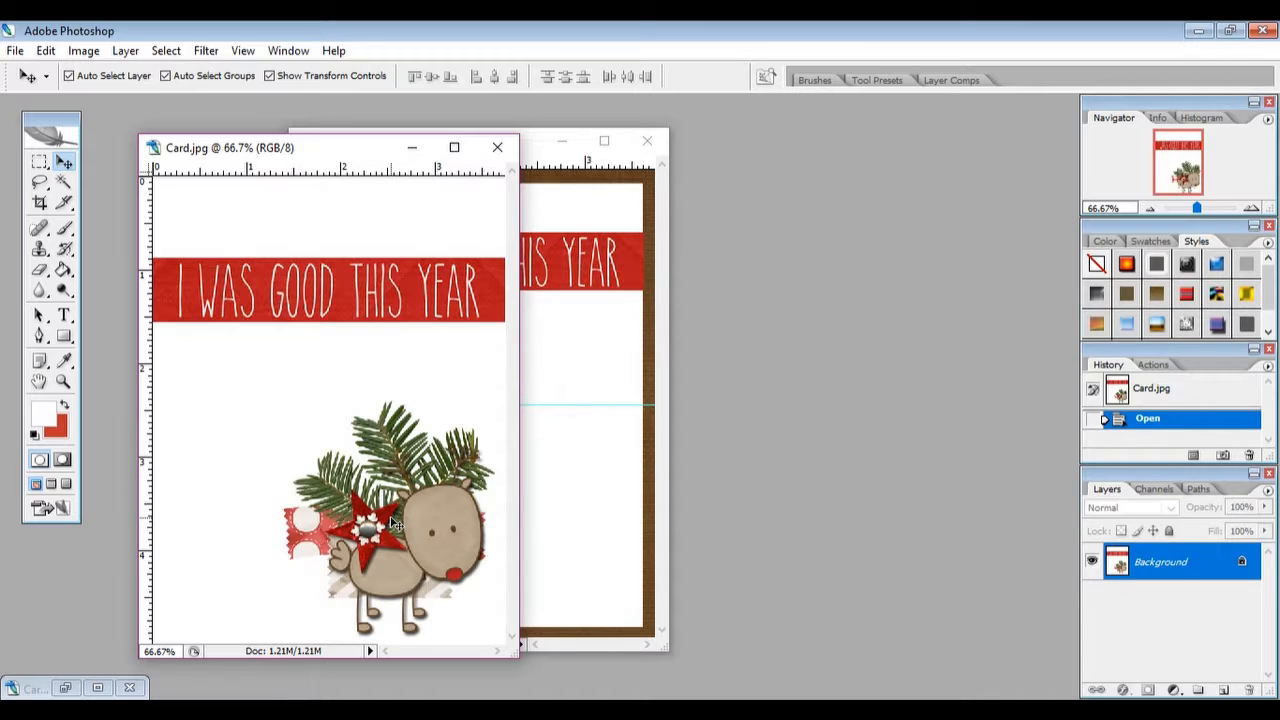
{"action": "left_click", "coordinate": [413, 148]}
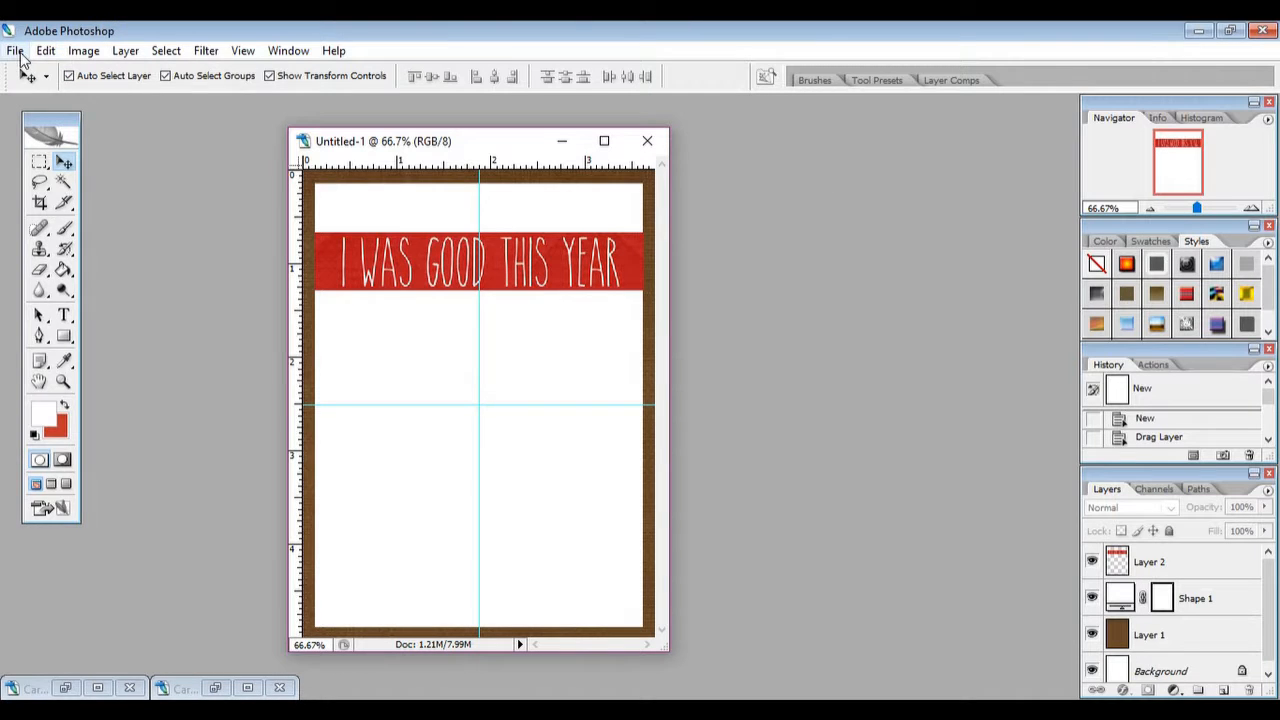
Open both washi tape images, oll_naughtynice_washi 1.png and oll_naughtynice_washi 2.png, from the Reindeer Card folder
{"action": "left_click", "coordinate": [15, 50]}
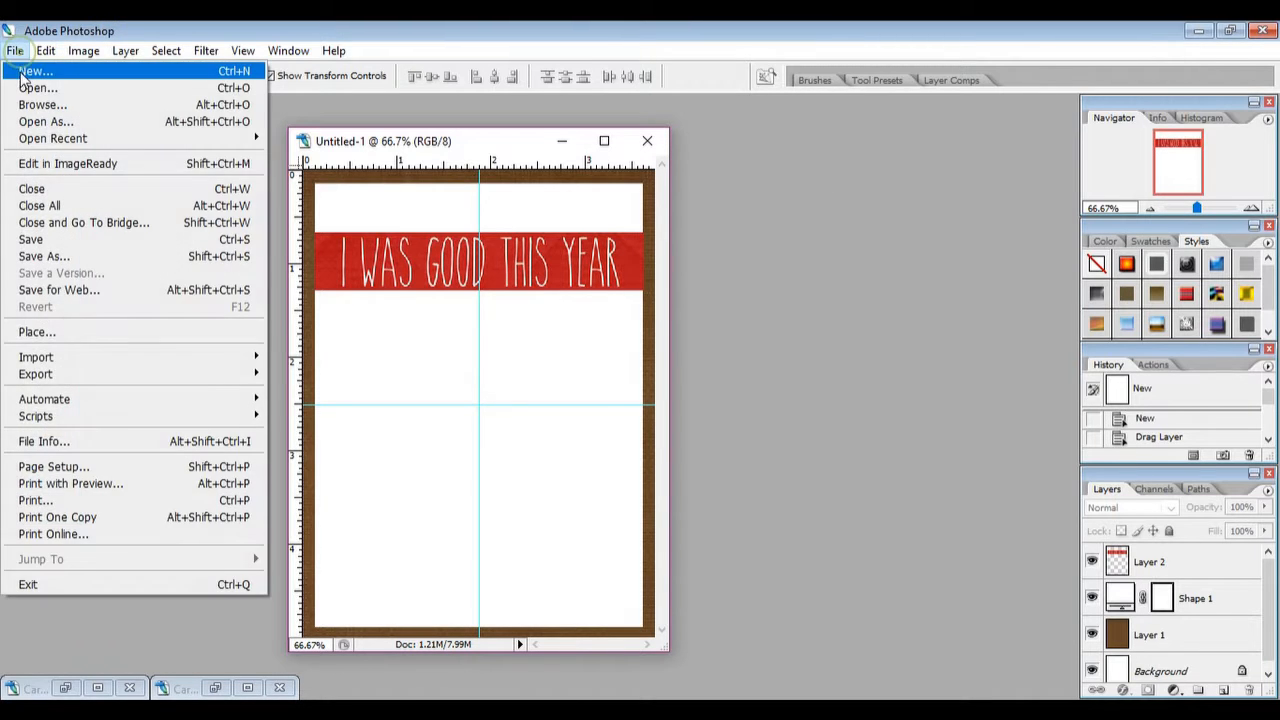
{"action": "left_click", "coordinate": [37, 88]}
{"action": "left_click", "coordinate": [346, 355]}
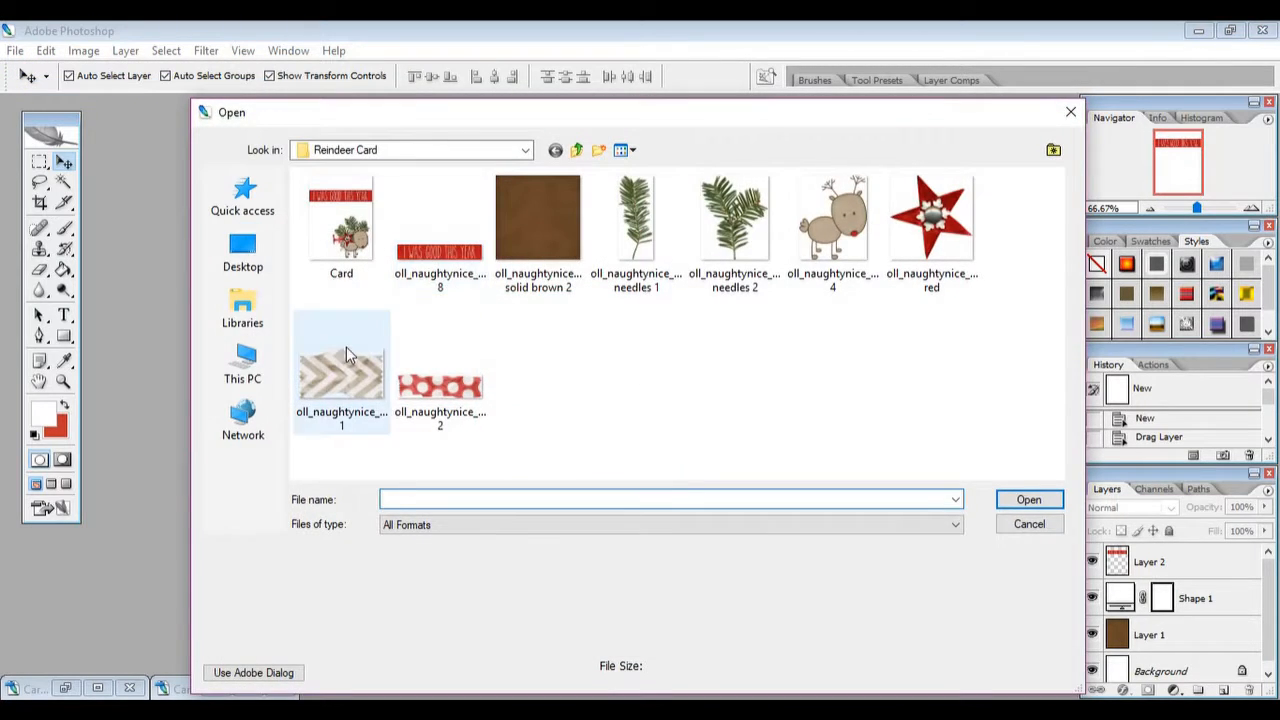
{"action": "left_click", "coordinate": [458, 388], "text": "ctrl"}
{"action": "left_click", "coordinate": [1029, 499]}
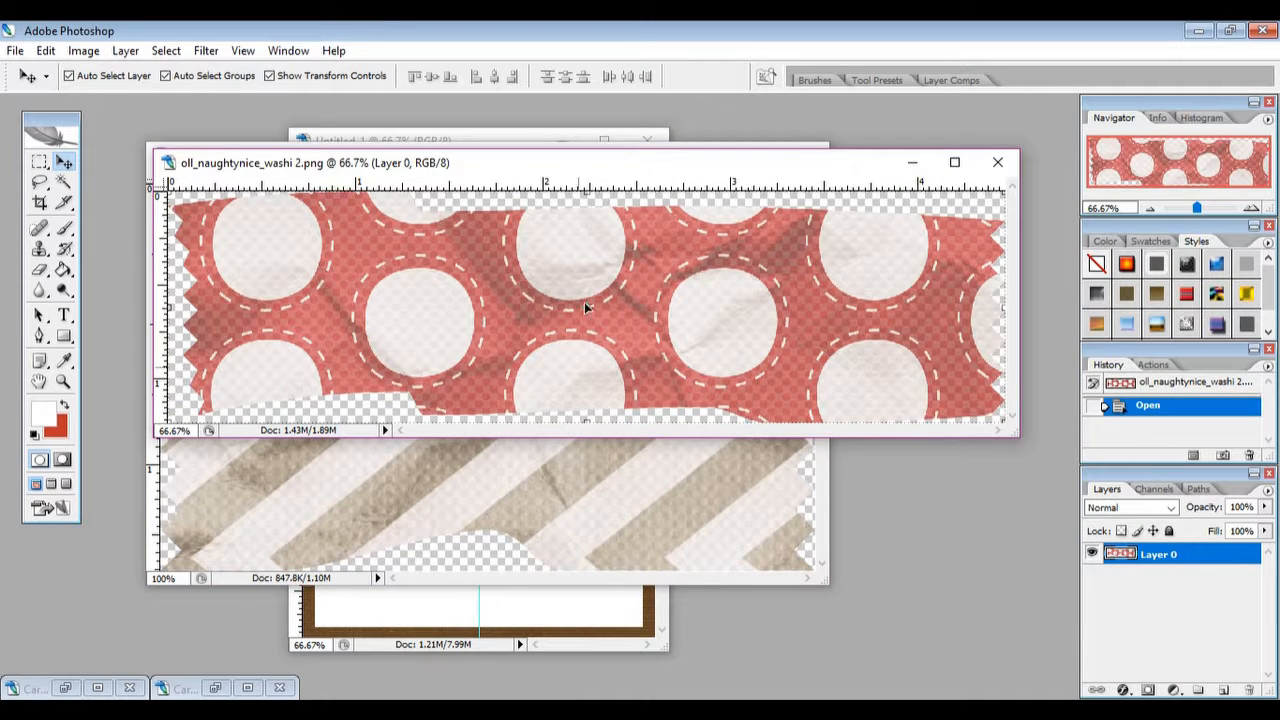
Check the washi tape placement in Card 02 Reindeer Framed.jpg and Card.jpg, closing the former without saving and minimizing the latter
{"action": "left_click", "coordinate": [66, 688]}
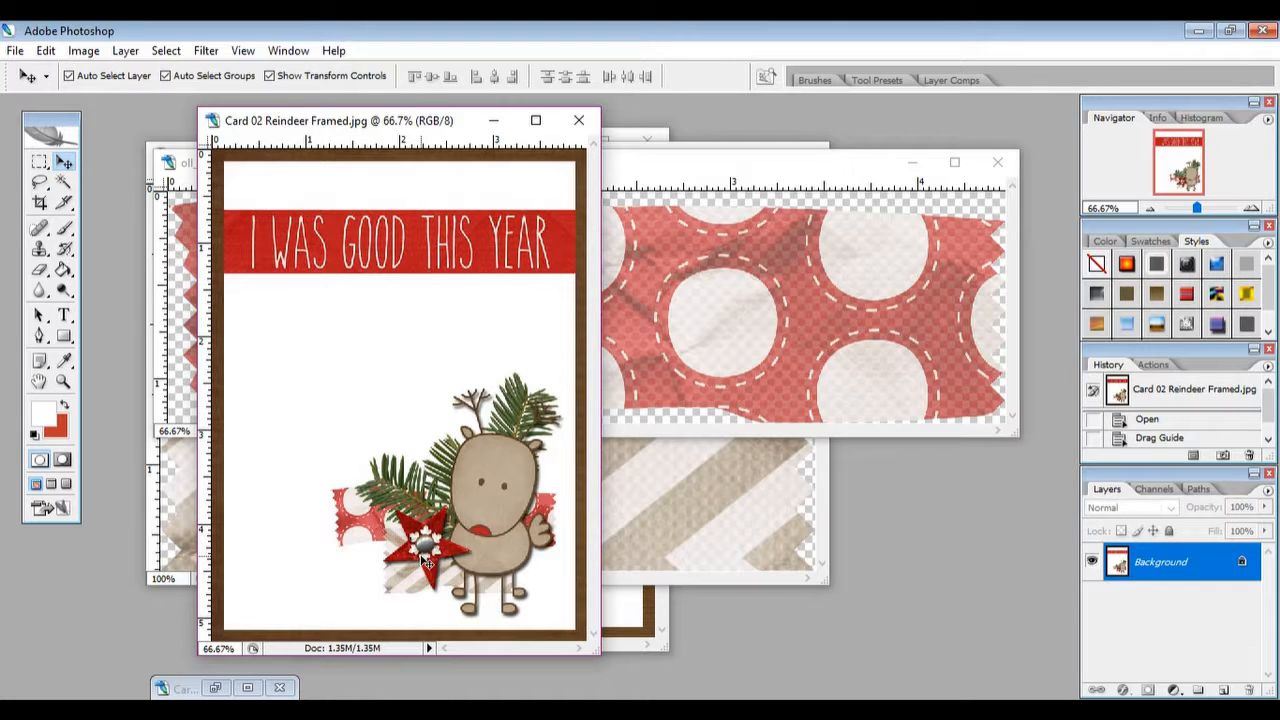
{"action": "left_click", "coordinate": [578, 122]}
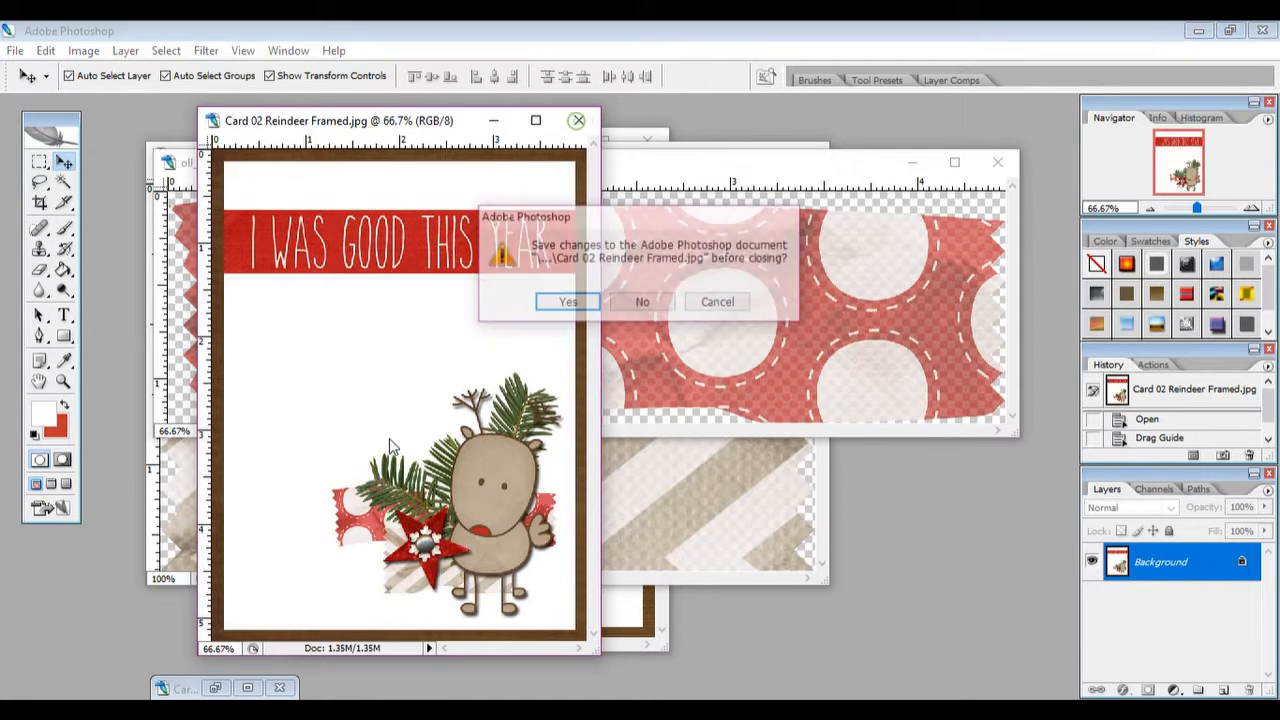
{"action": "left_click", "coordinate": [640, 297]}
{"action": "left_click", "coordinate": [215, 688]}
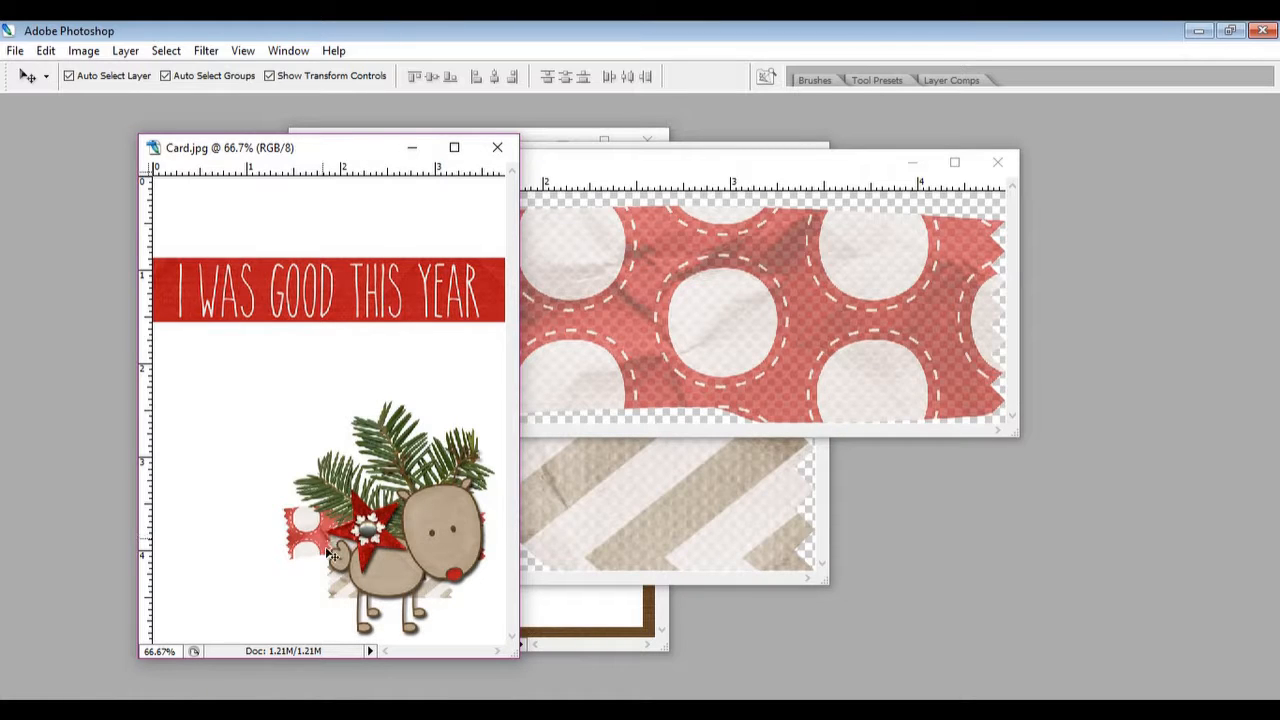
{"action": "left_click", "coordinate": [412, 149]}
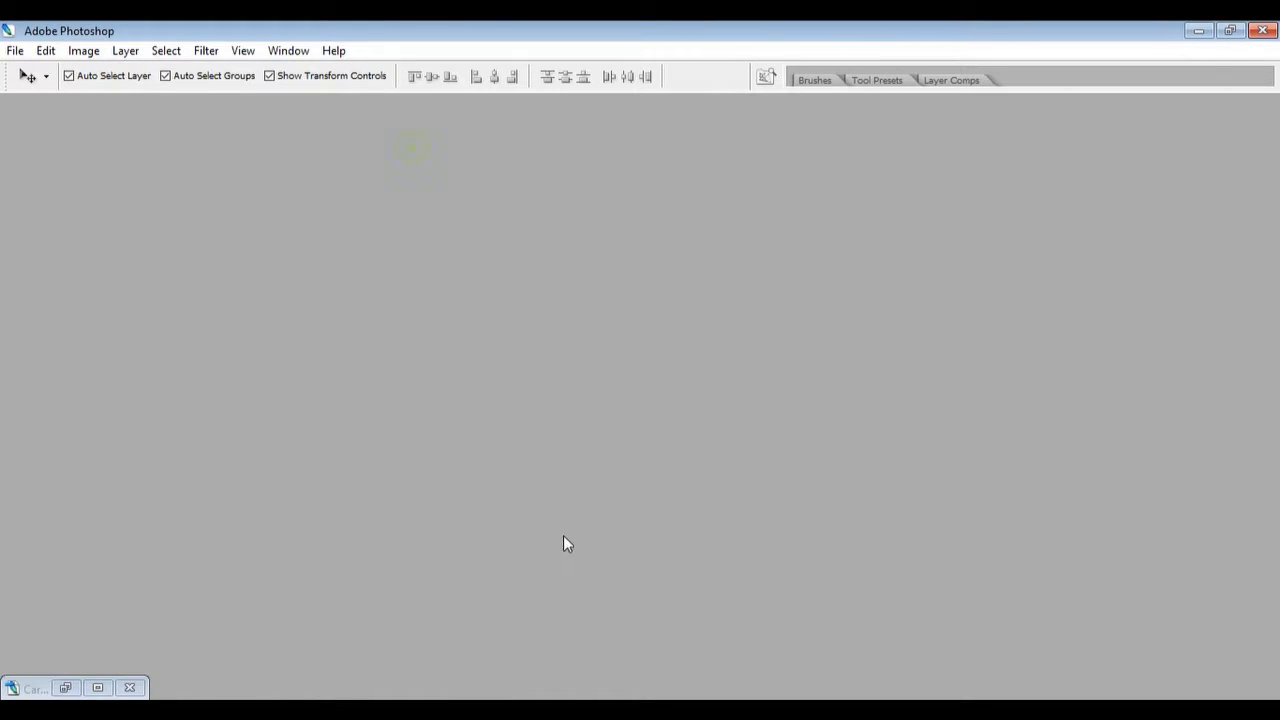
Set the polka-dot washi image aside, copy the chevron tape from oll_naughtynice_washi 1.png into the card document and close its source
{"action": "left_click", "coordinate": [622, 476]}
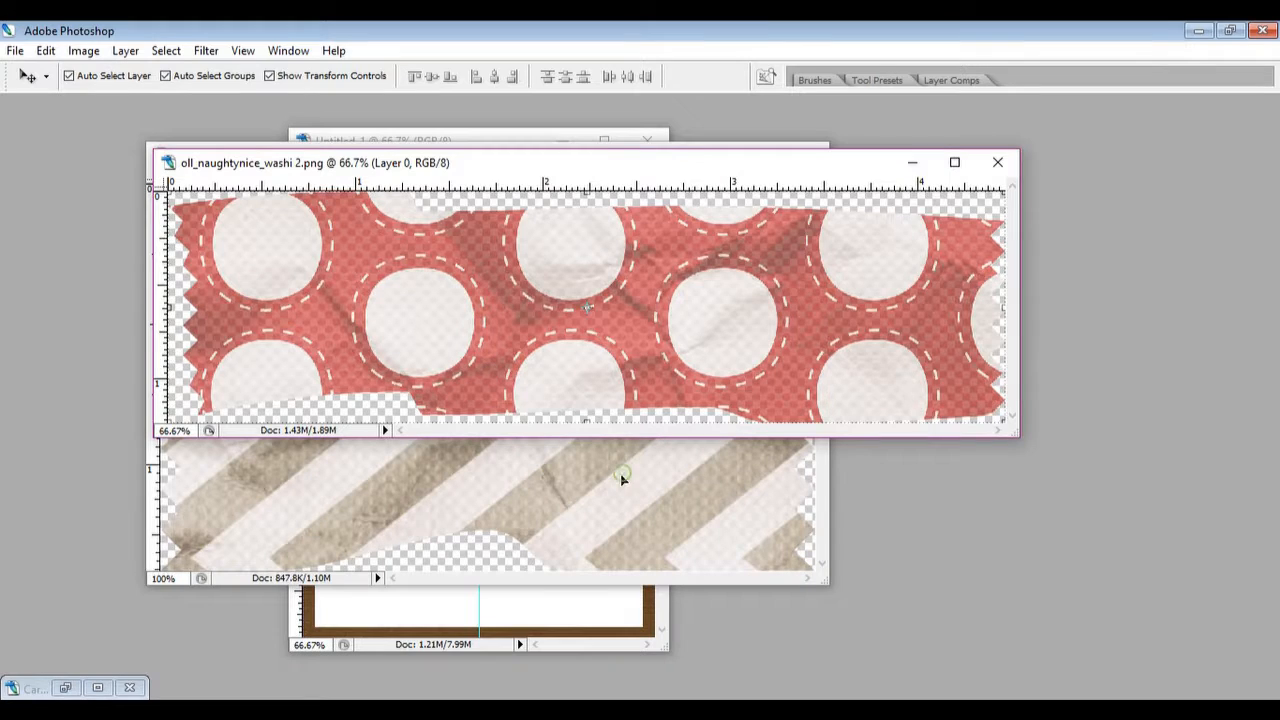
{"action": "left_click", "coordinate": [913, 163]}
{"action": "left_click", "coordinate": [667, 23]}
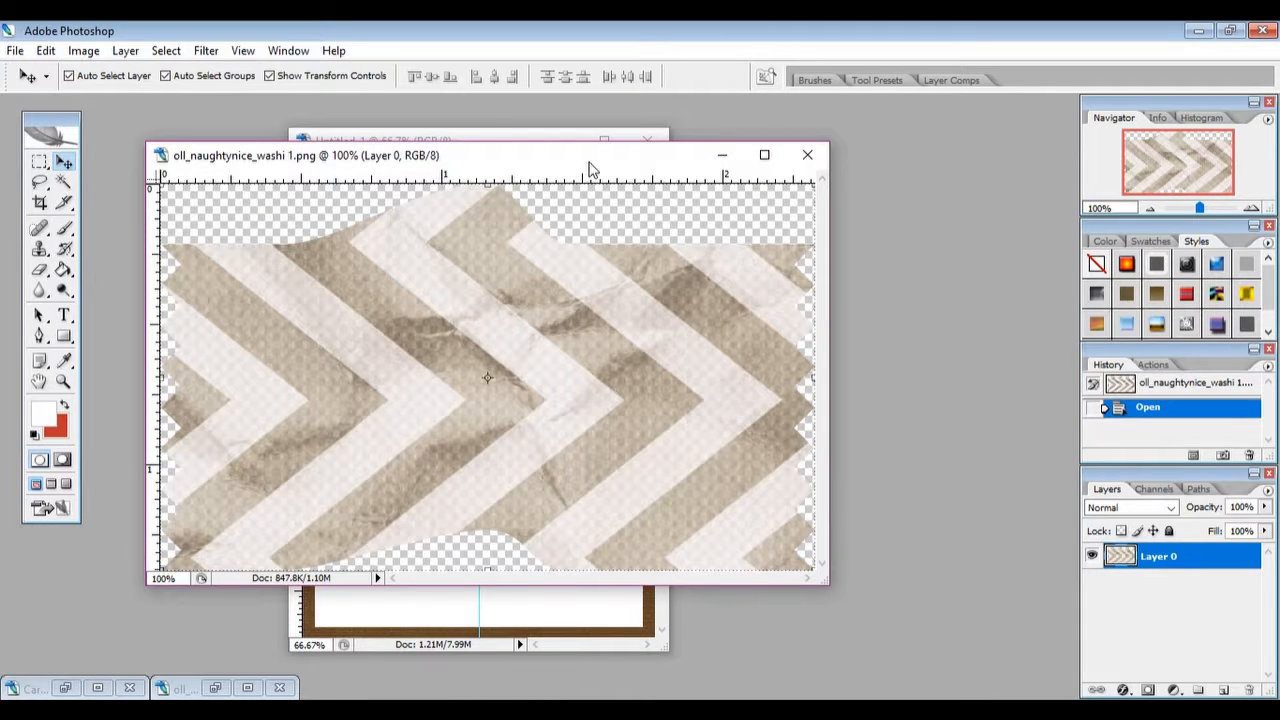
{"action": "left_click_drag", "start_coordinate": [590, 170], "coordinate": [586, 117]}
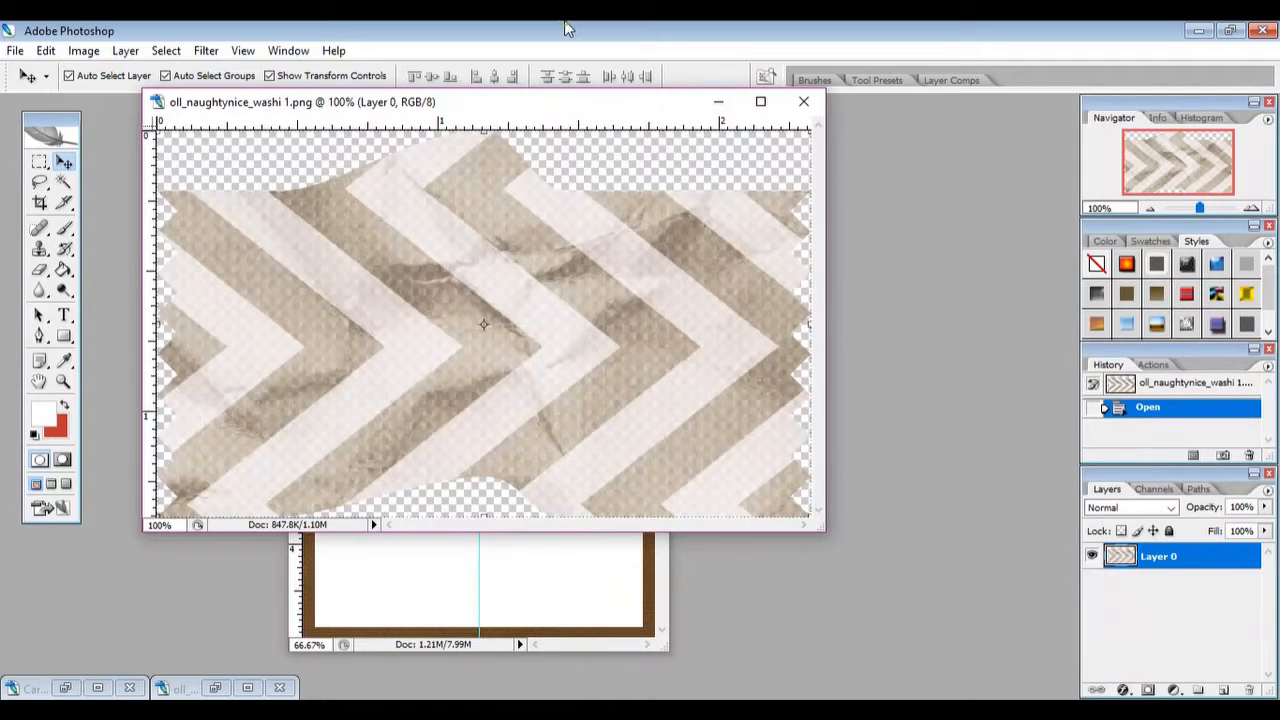
{"action": "left_click_drag", "start_coordinate": [402, 373], "coordinate": [423, 566]}
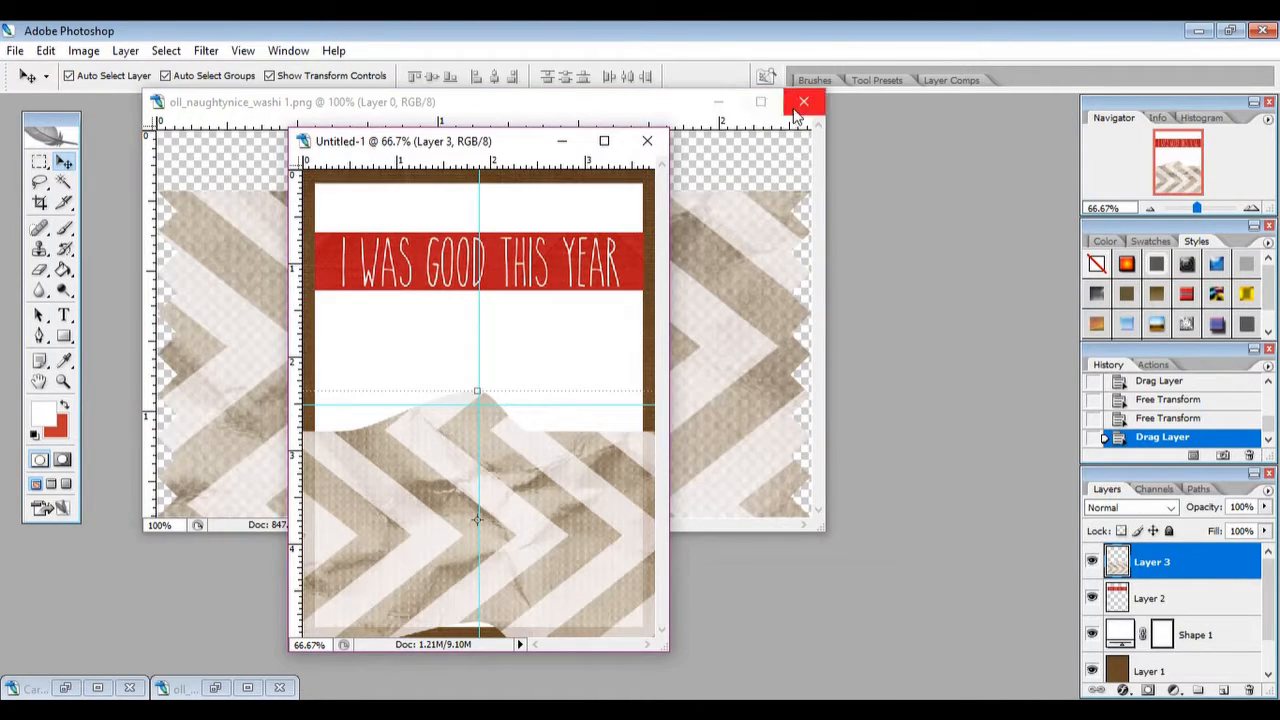
{"action": "left_click", "coordinate": [802, 103]}
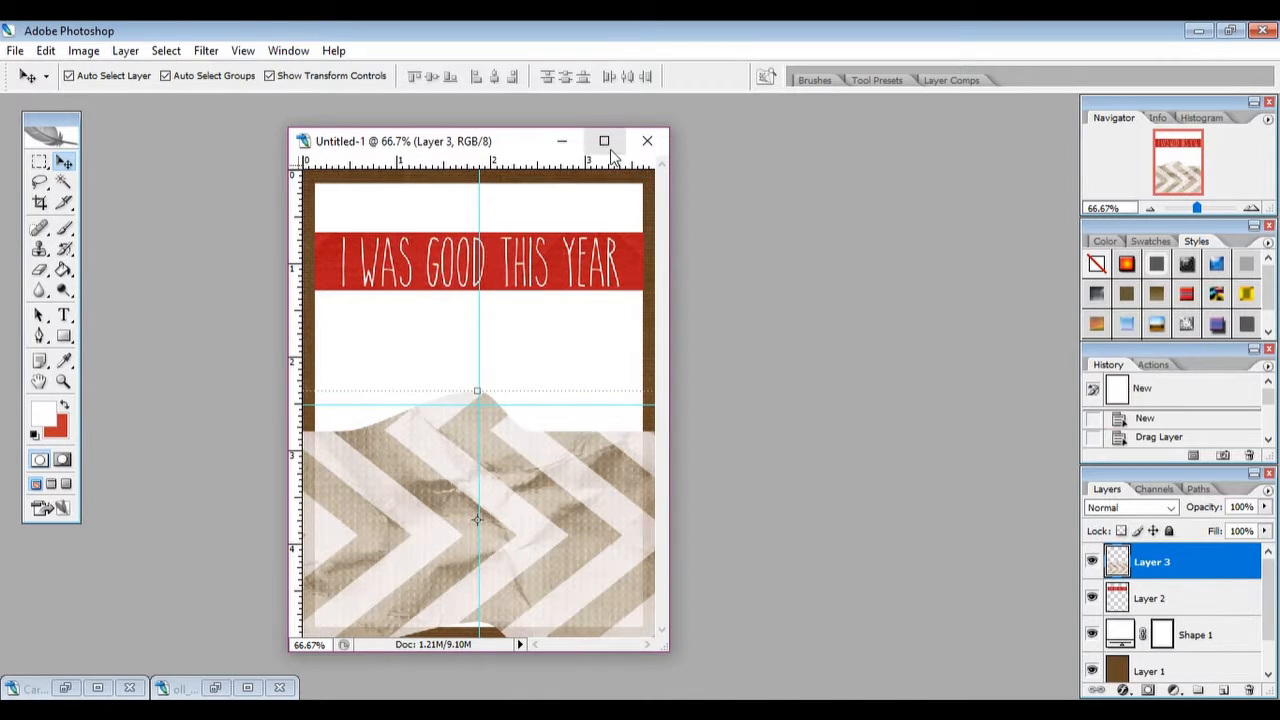
Scale the chevron washi tape to 37.4% in the lower right part of the white rectangle
{"action": "left_click", "coordinate": [604, 141]}
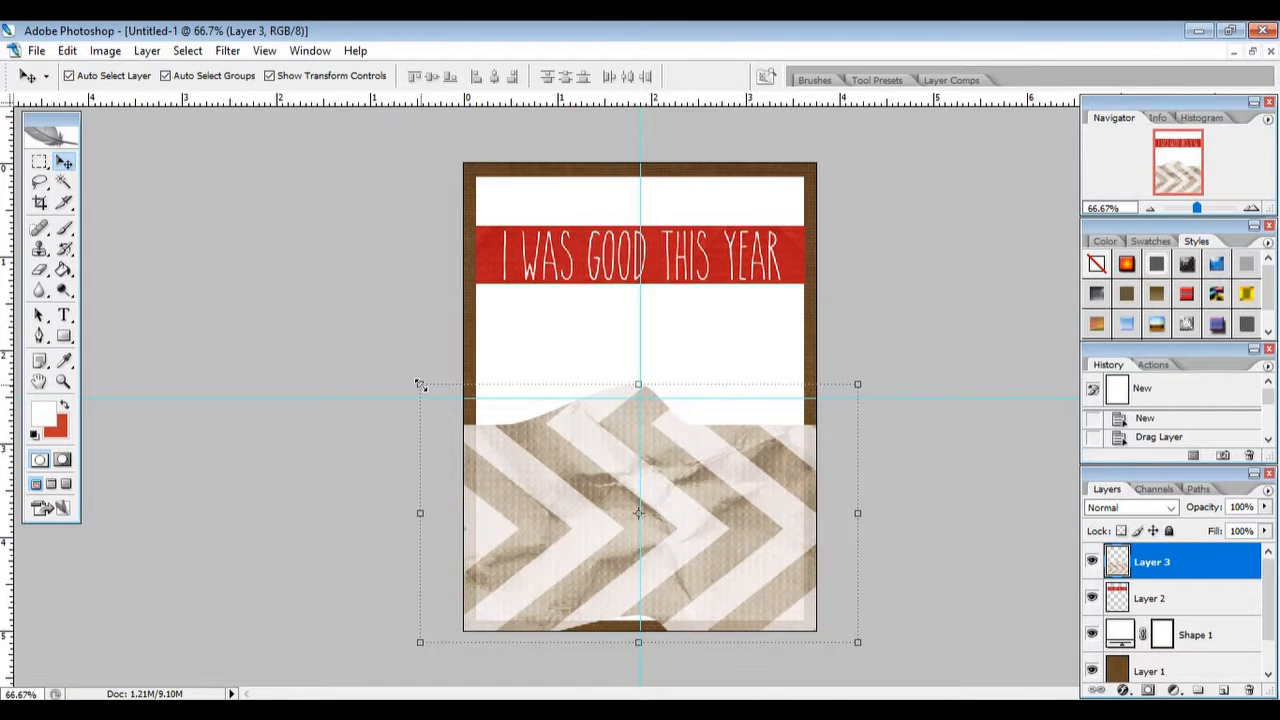
{"action": "left_click_drag", "start_coordinate": [420, 384], "coordinate": [655, 543]}
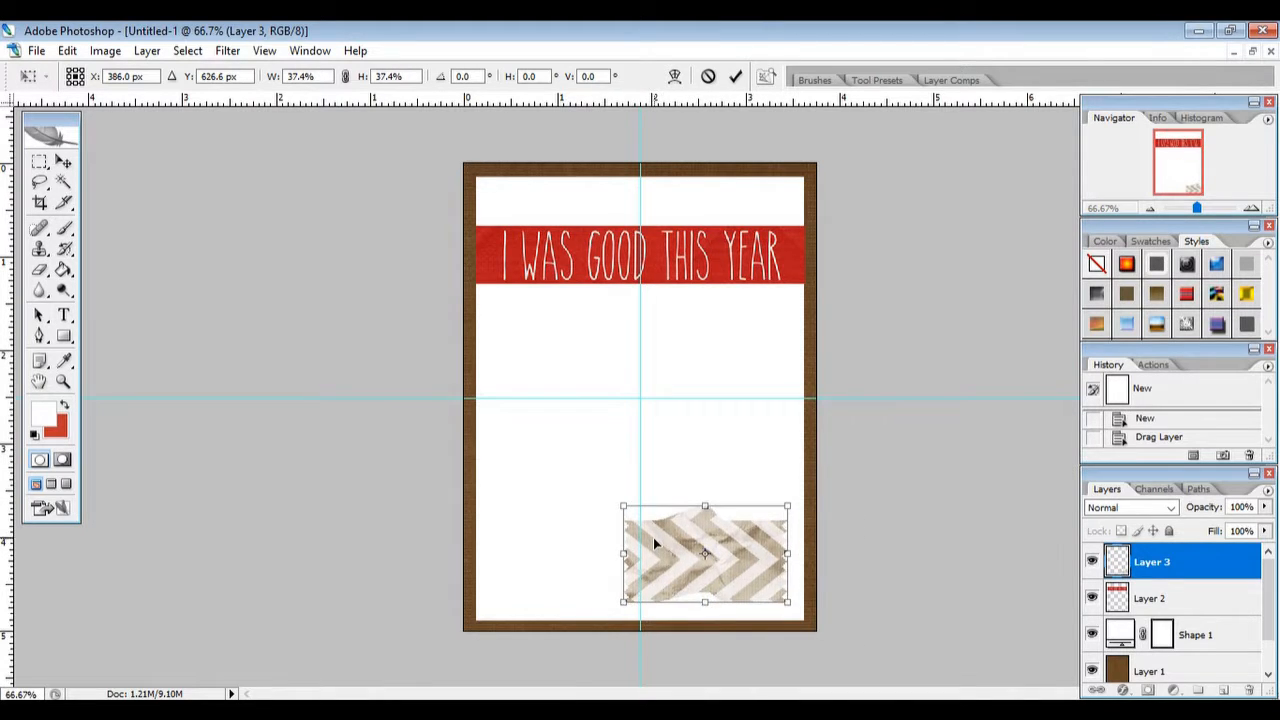
{"action": "left_click", "coordinate": [735, 79]}
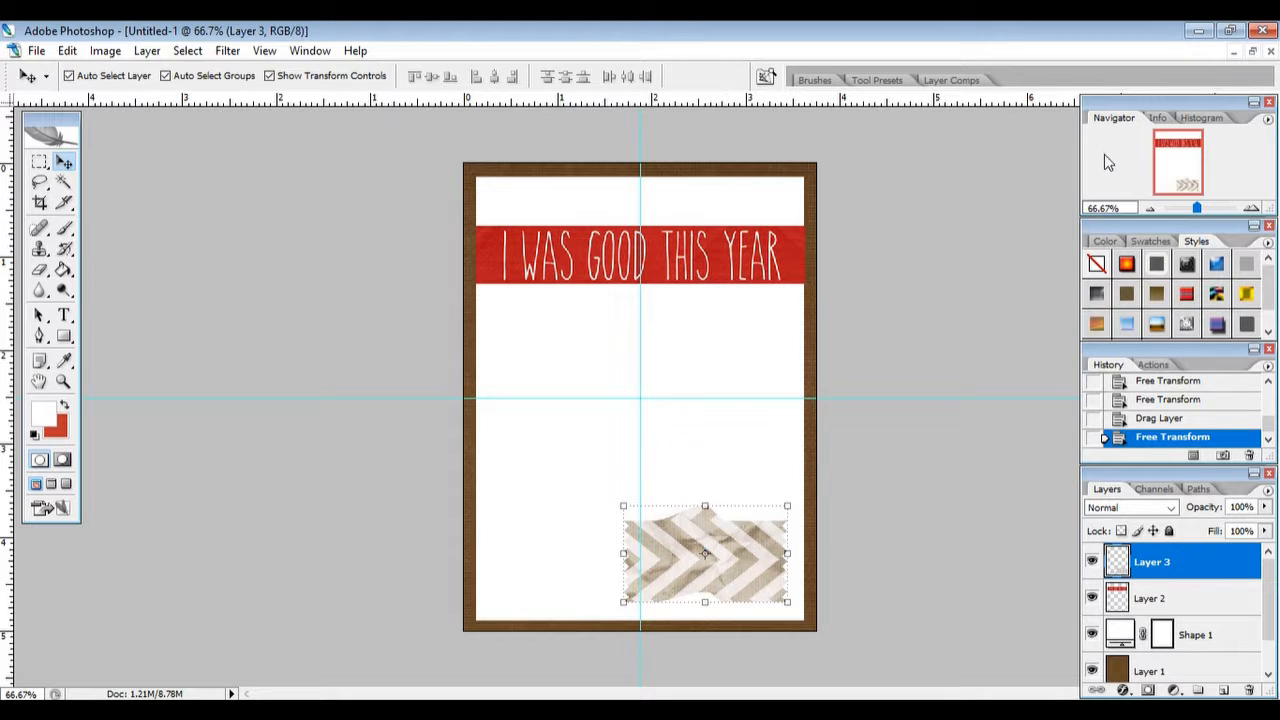
Copy the red polka-dot tape from oll_naughtynice_washi 2.png into the card document and close the source image
{"action": "left_click", "coordinate": [1252, 50]}
{"action": "key", "text": "Tab"}
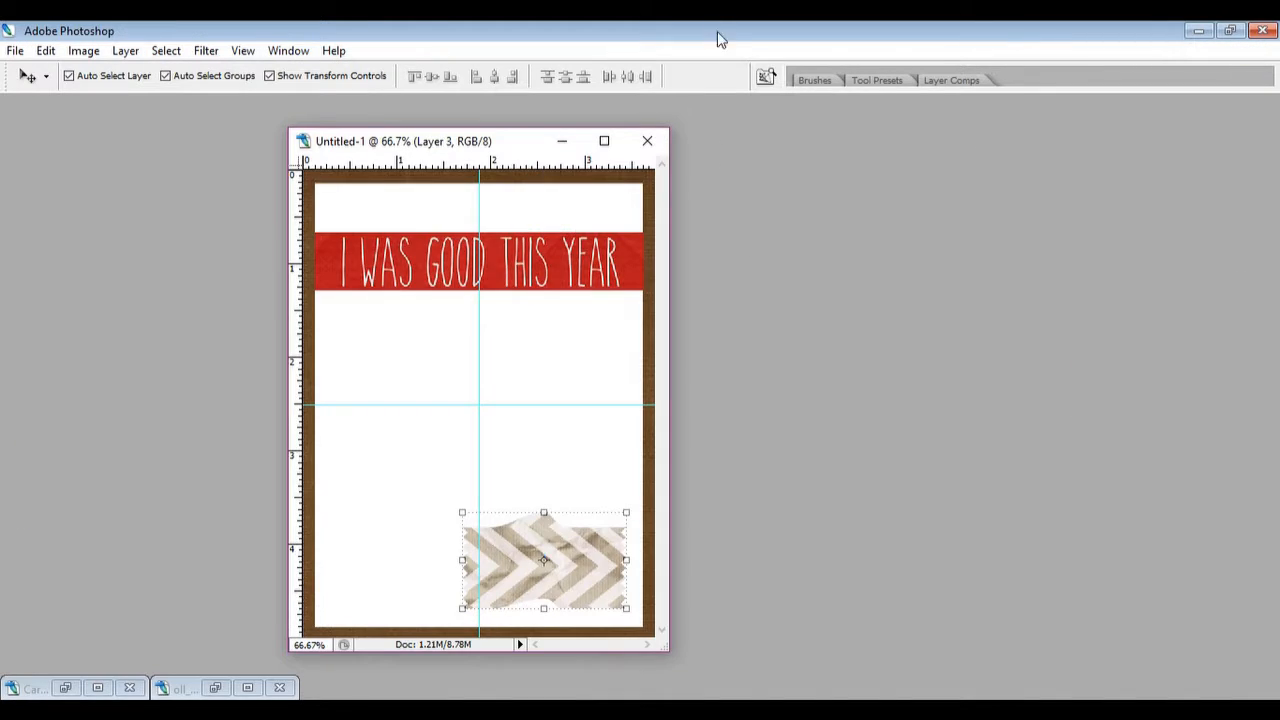
{"action": "key", "text": "Tab"}
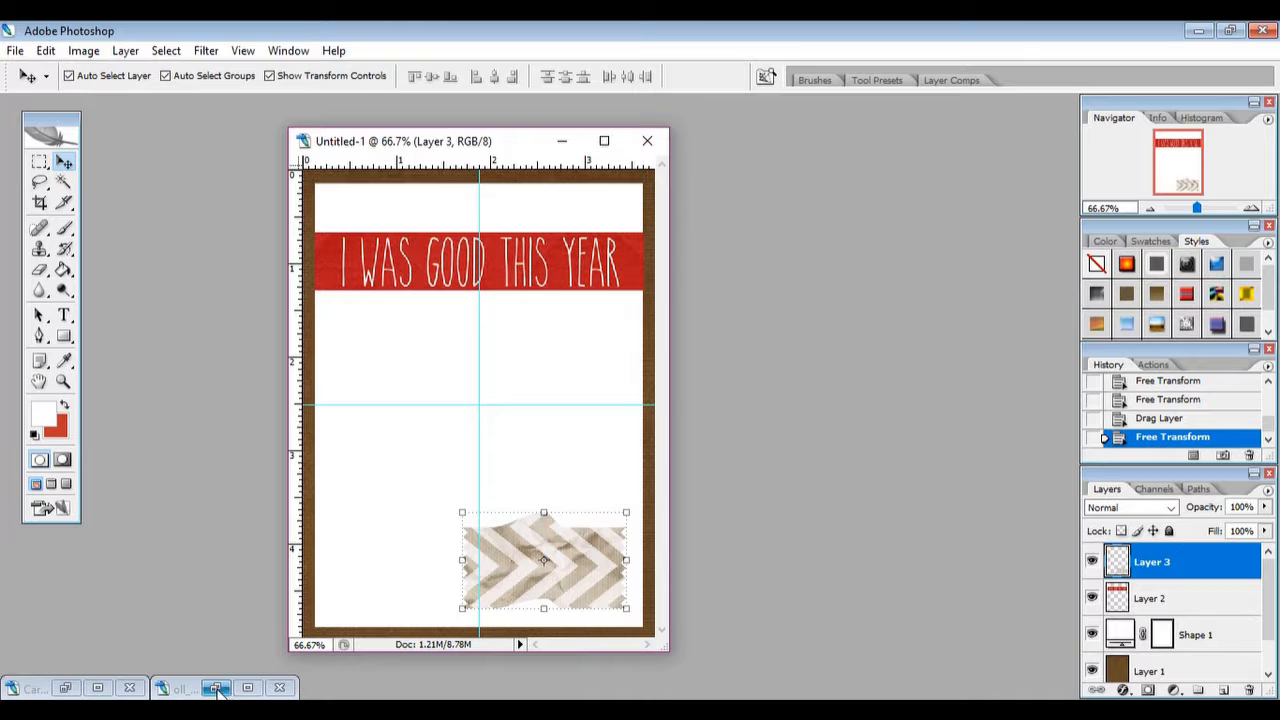
{"action": "left_click", "coordinate": [217, 689]}
{"action": "left_click_drag", "start_coordinate": [672, 315], "coordinate": [570, 499]}
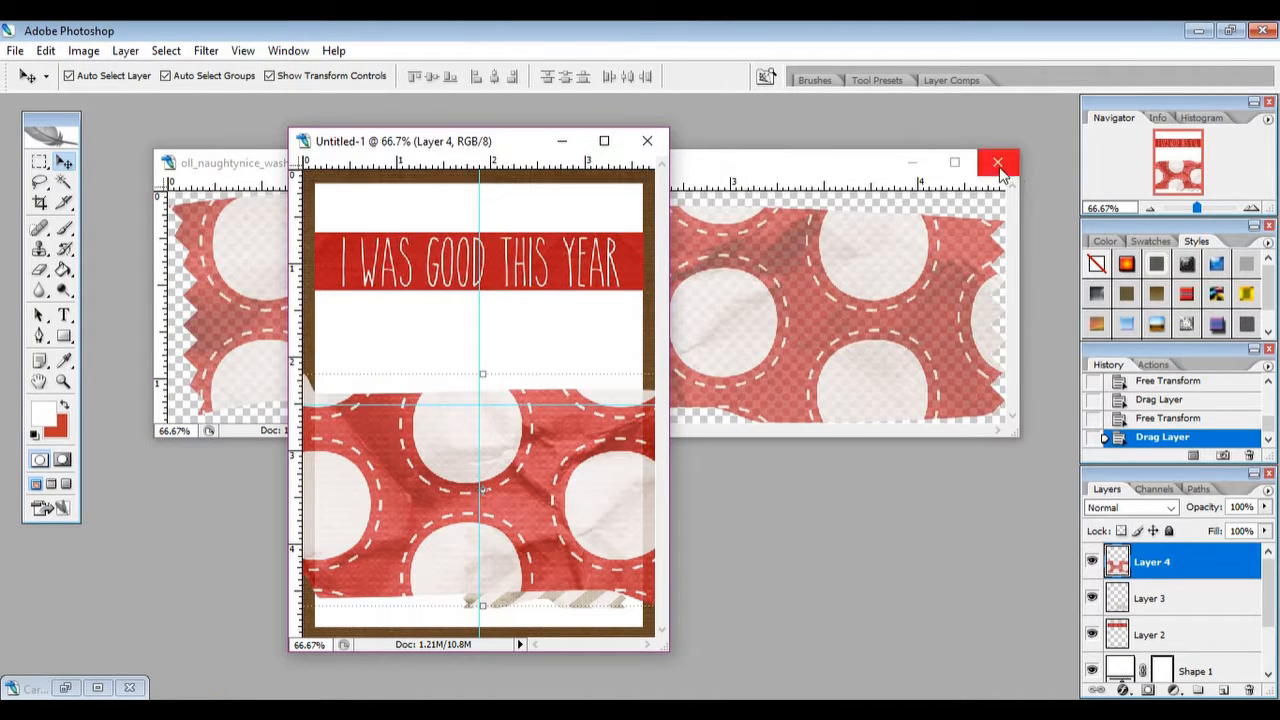
{"action": "left_click", "coordinate": [998, 163]}
Scale the polka-dot washi tape to slightly wider than the chevron strip and place it directly above that strip
{"action": "left_click", "coordinate": [604, 140]}
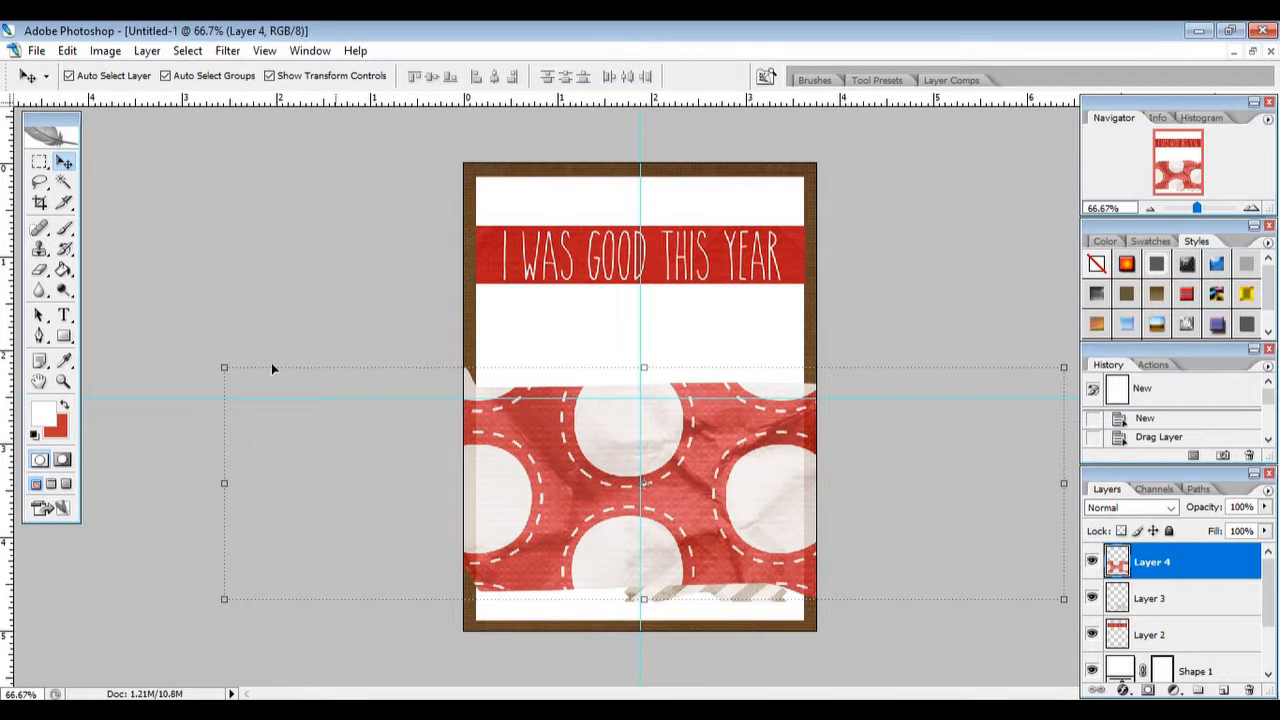
{"action": "left_click_drag", "start_coordinate": [224, 368], "coordinate": [885, 574]}
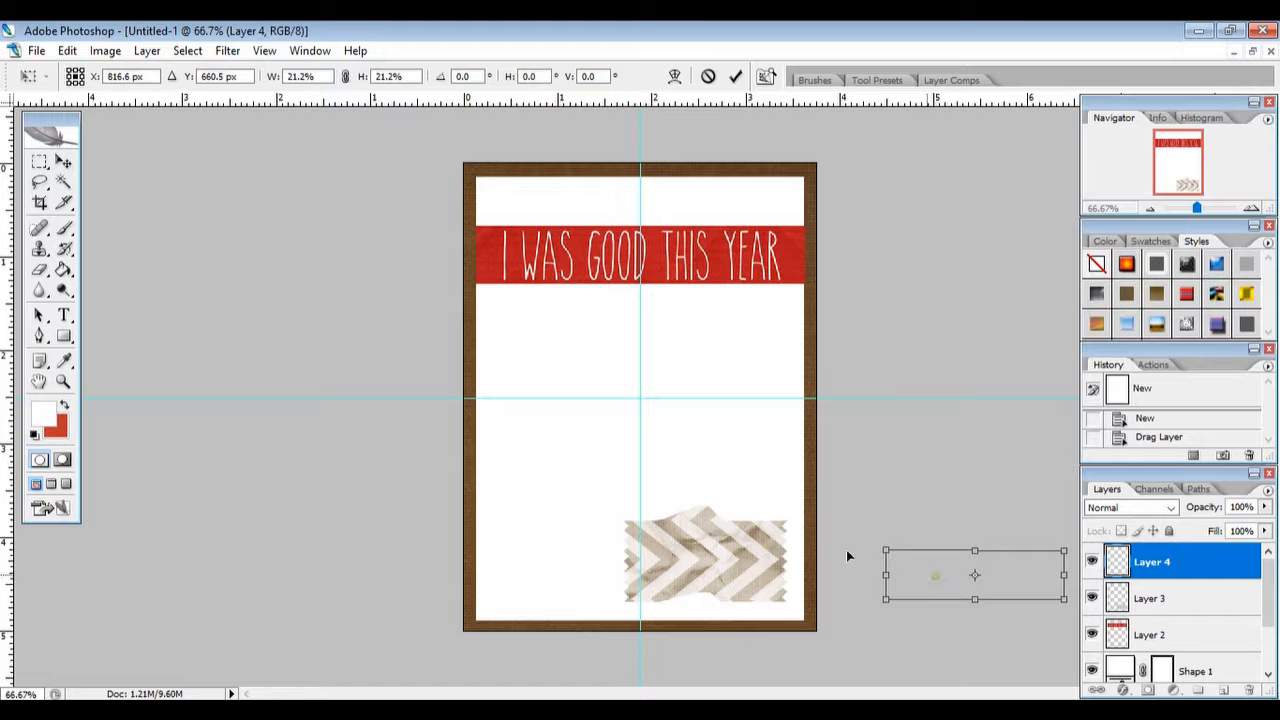
{"action": "left_click_drag", "start_coordinate": [1022, 561], "coordinate": [793, 489]}
{"action": "left_click", "coordinate": [735, 76]}
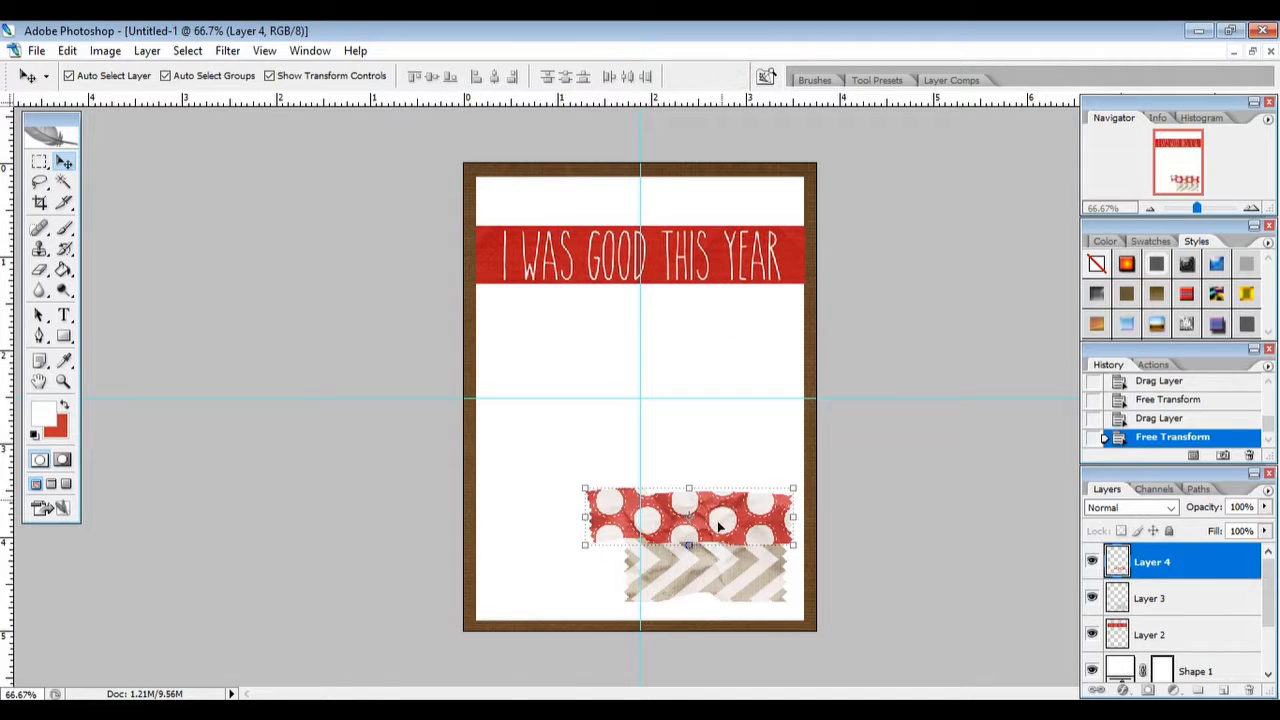
Turn the Move tool's Show Transform Controls option off and on again
{"action": "left_click", "coordinate": [269, 76]}
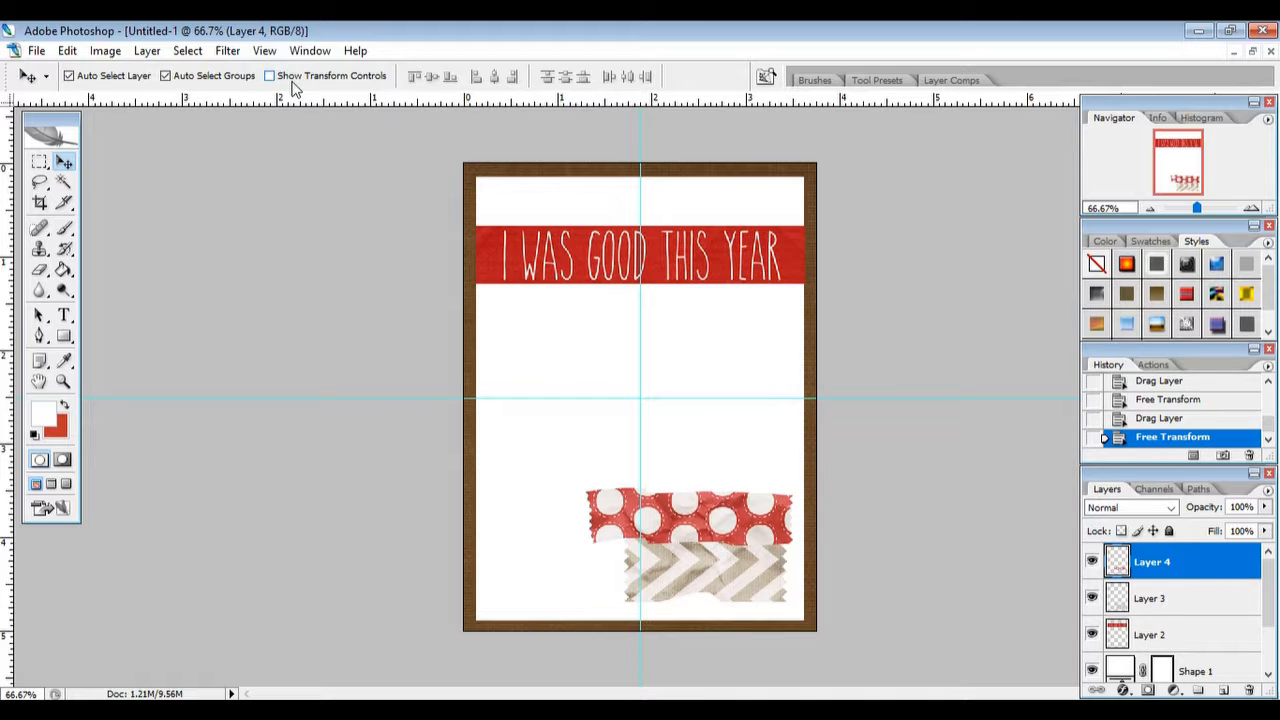
{"action": "left_click", "coordinate": [275, 77]}
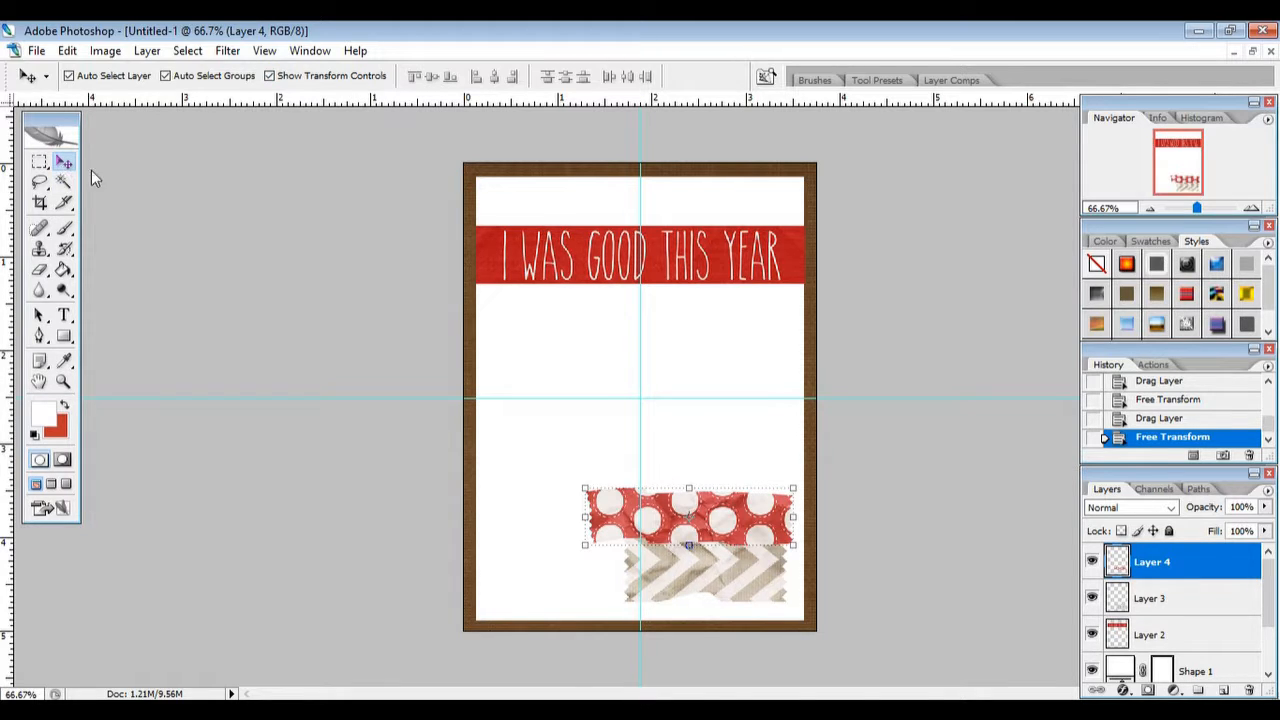
Shift the polka-dot washi tape slightly left so it is offset from the chevron tape, and select the chevron tape
{"action": "left_click_drag", "start_coordinate": [731, 529], "coordinate": [714, 527]}
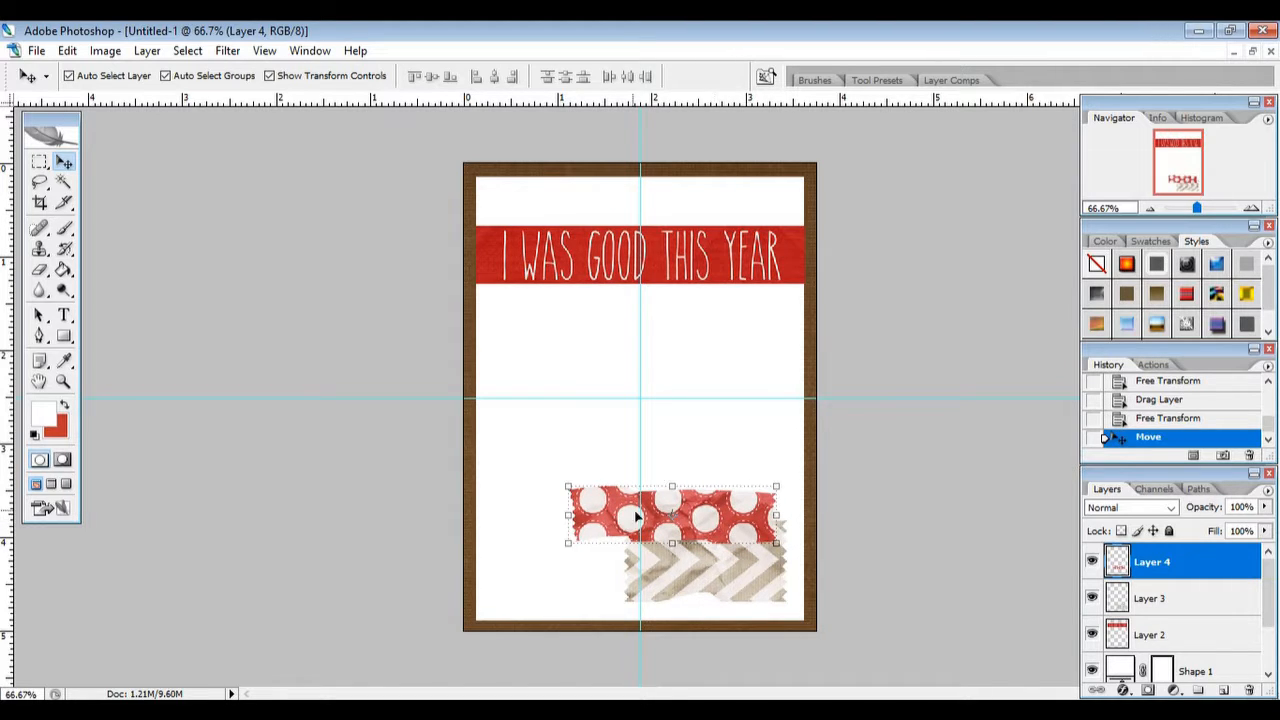
{"action": "left_click", "coordinate": [734, 577]}
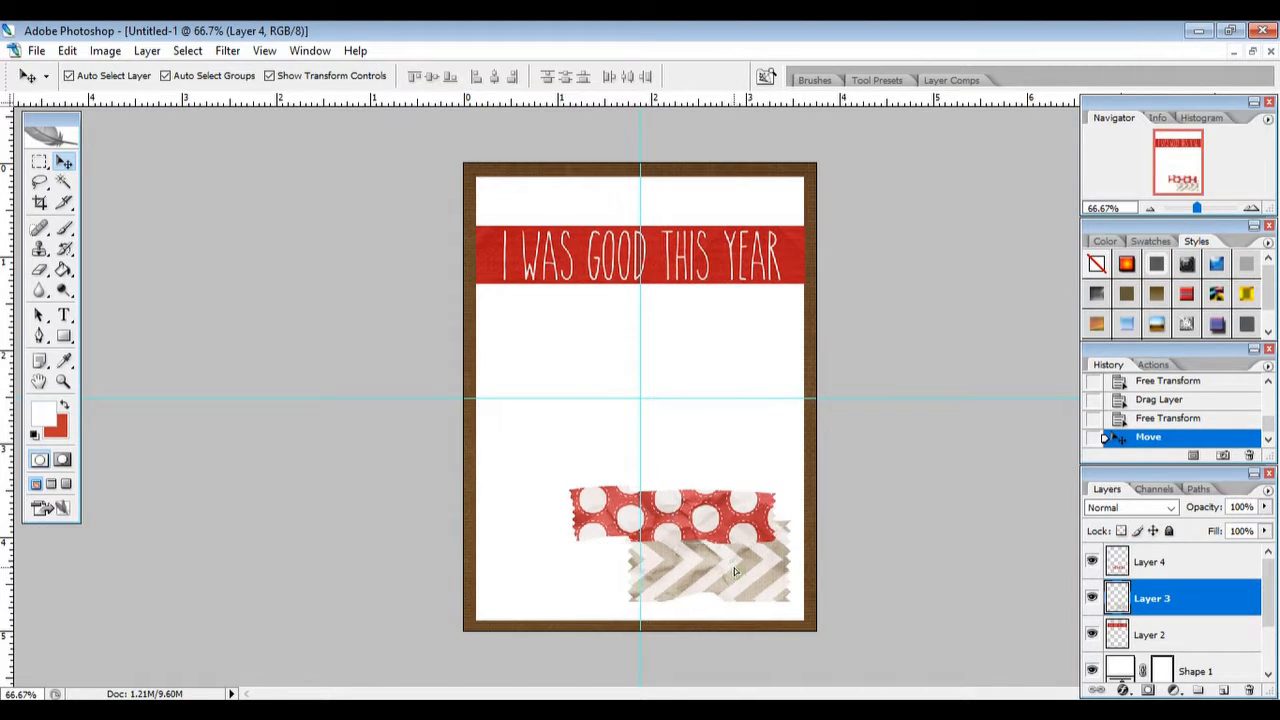
Restore the card to a floating window and select the two pine needles images in the Reindeer Card folder for opening
{"action": "left_click", "coordinate": [1252, 50]}
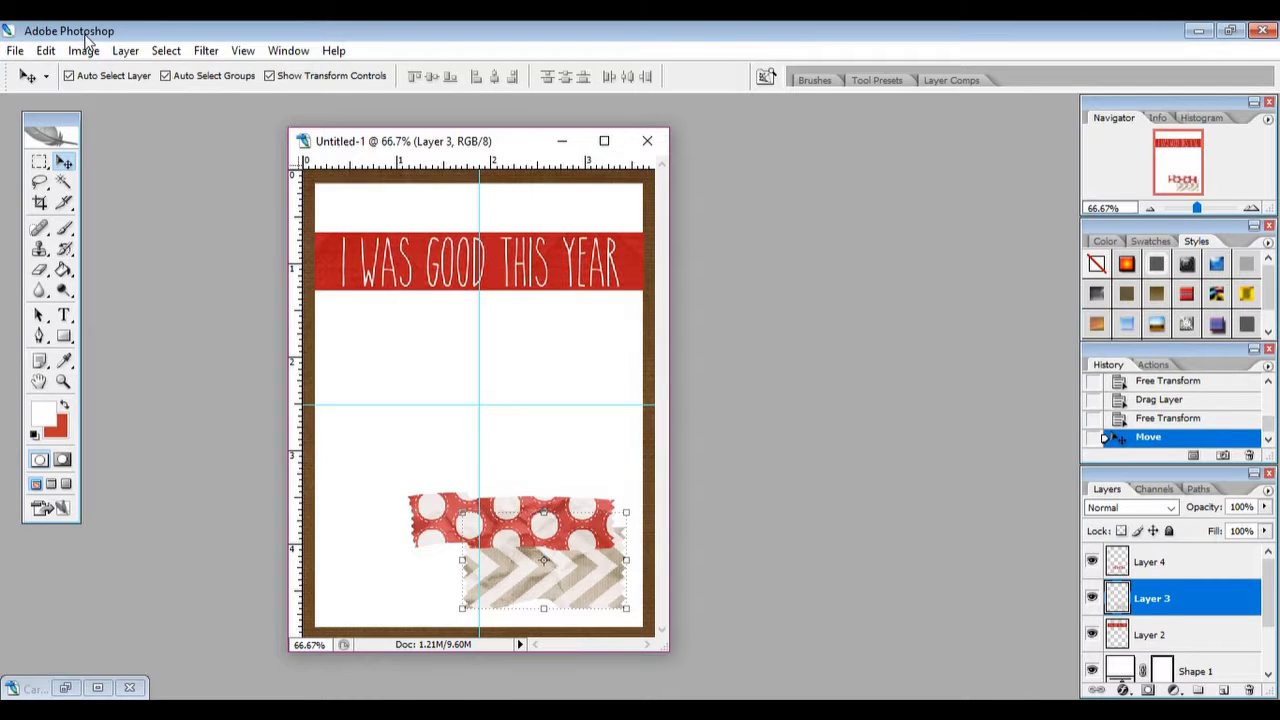
{"action": "left_click", "coordinate": [15, 50]}
{"action": "left_click", "coordinate": [30, 89]}
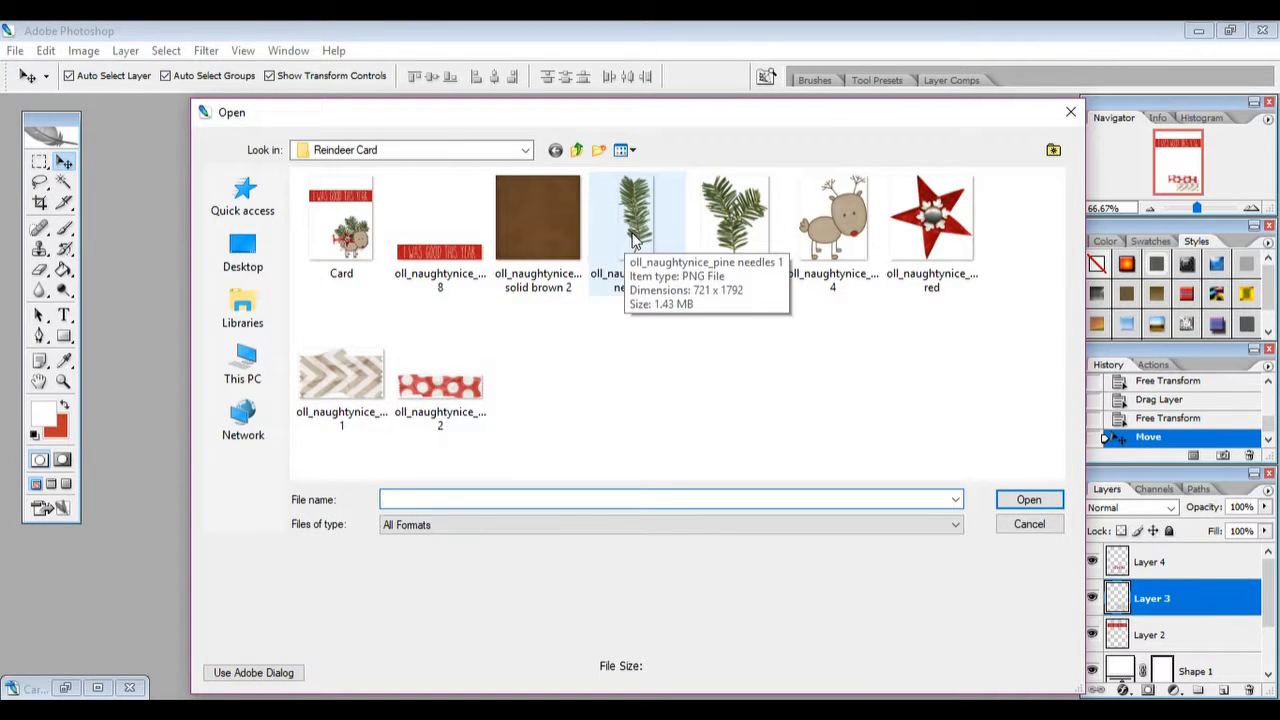
{"action": "left_click", "coordinate": [632, 238]}
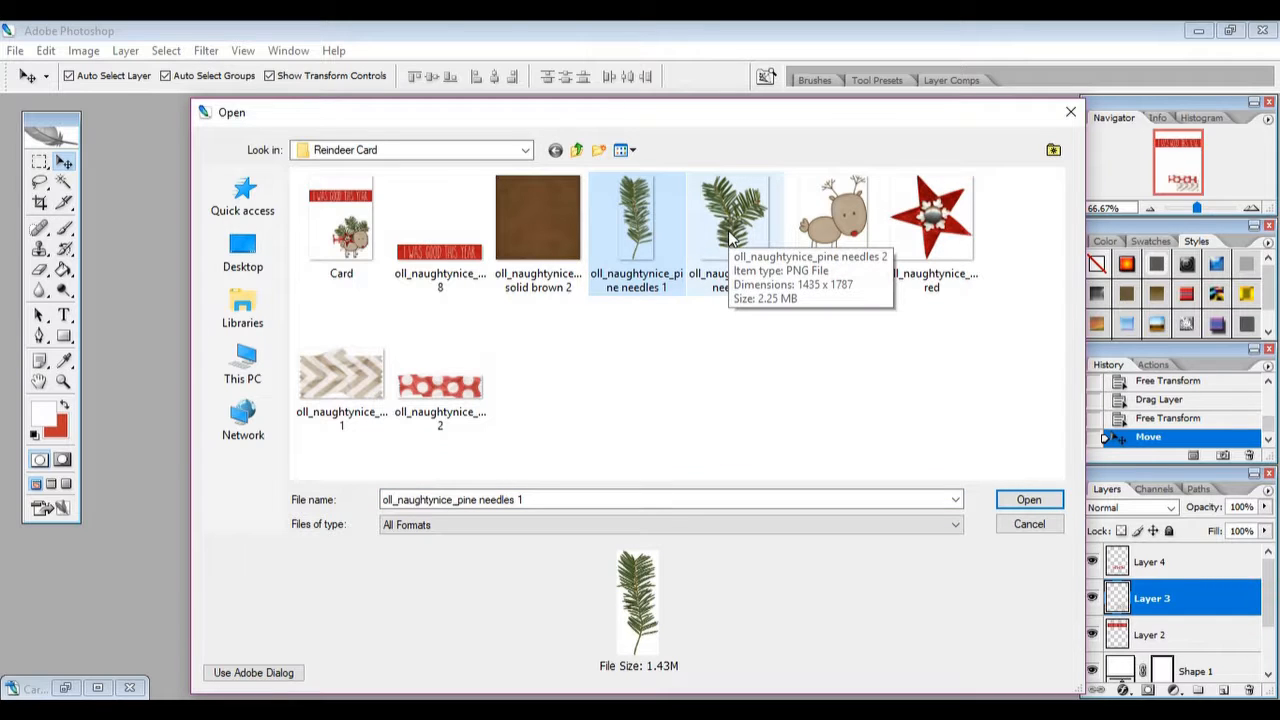
{"action": "left_click", "coordinate": [730, 238], "text": "ctrl"}
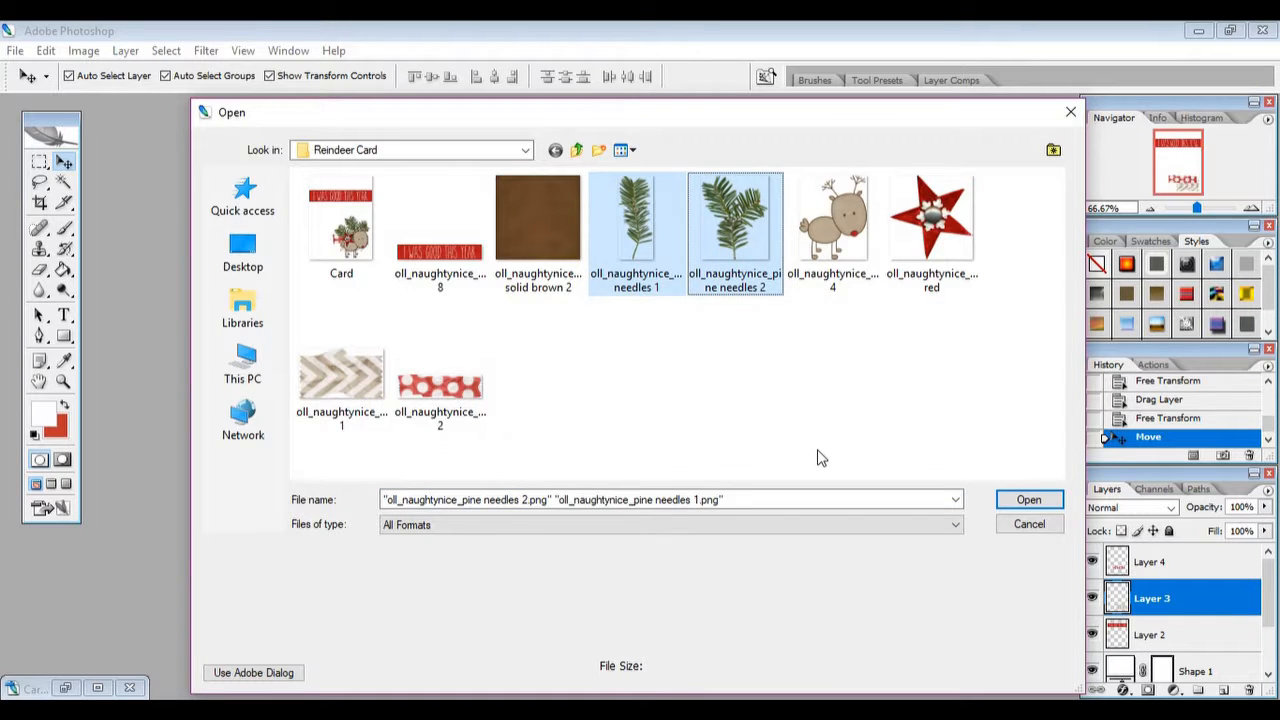
Try selecting label 8 and washi 2 together, first as two separate files and again as a continuous range
{"action": "left_click", "coordinate": [432, 240]}
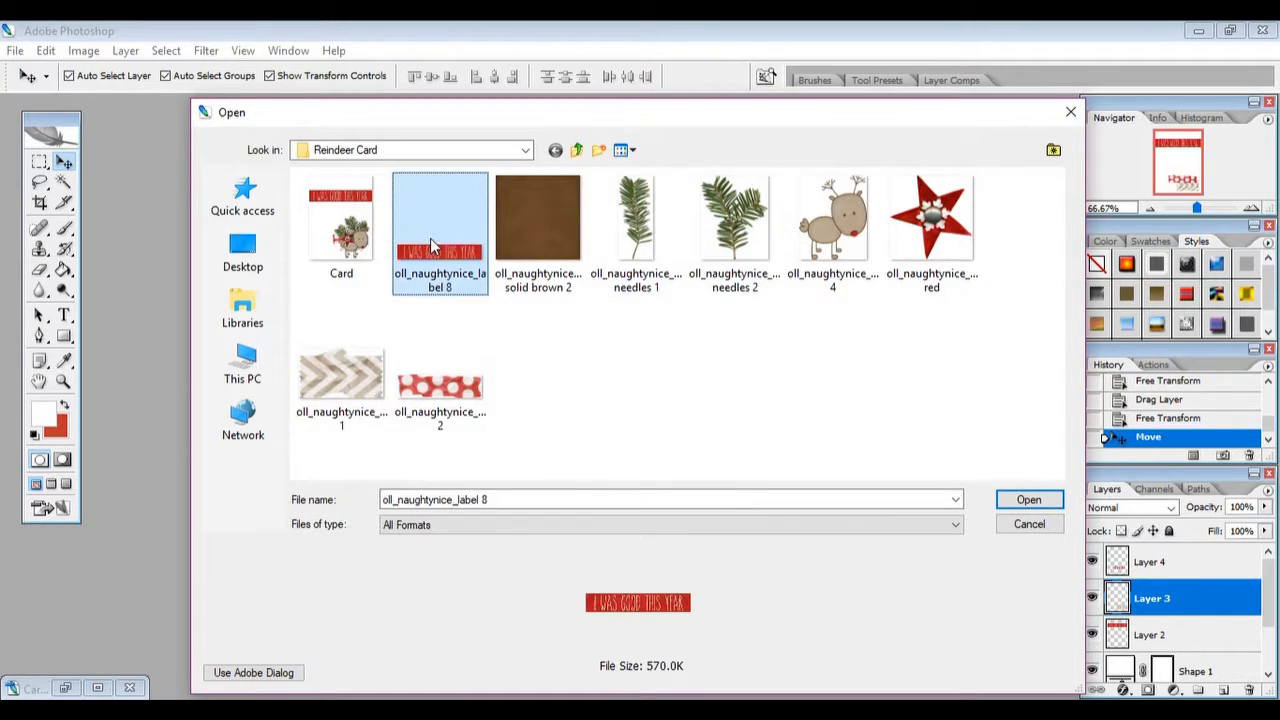
{"action": "left_click", "coordinate": [437, 360], "text": "ctrl"}
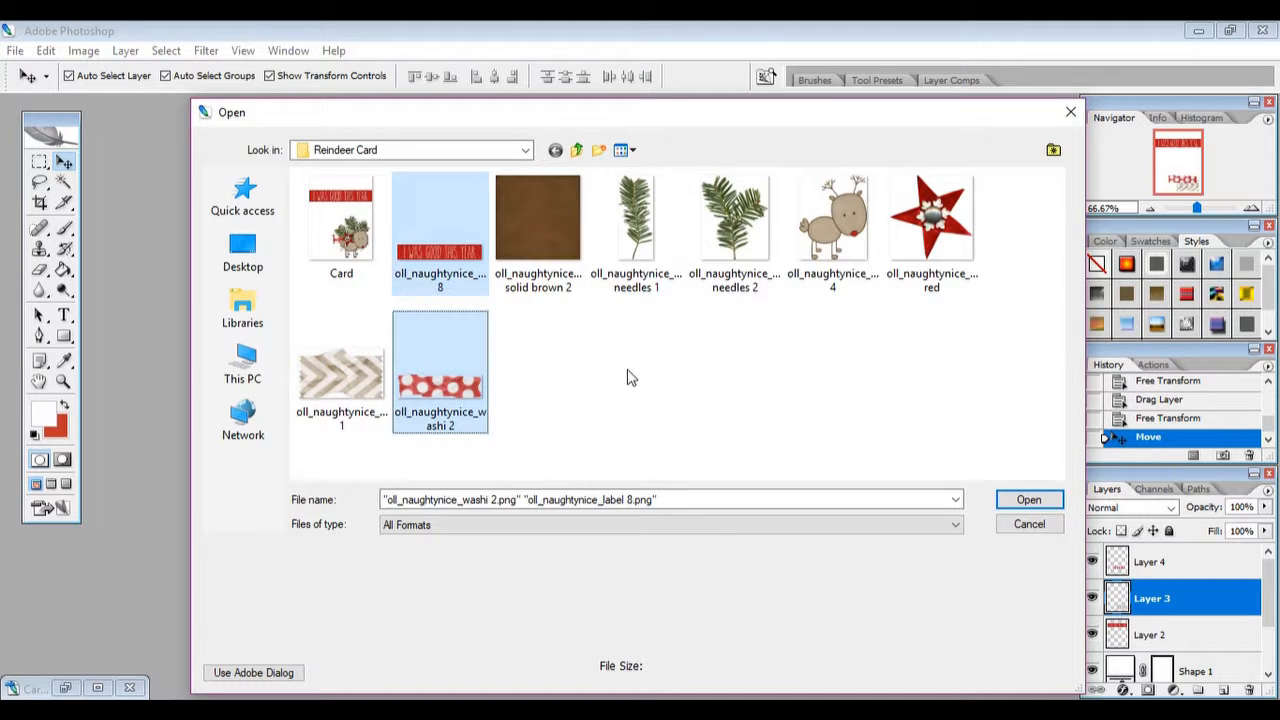
{"action": "left_click", "coordinate": [481, 276]}
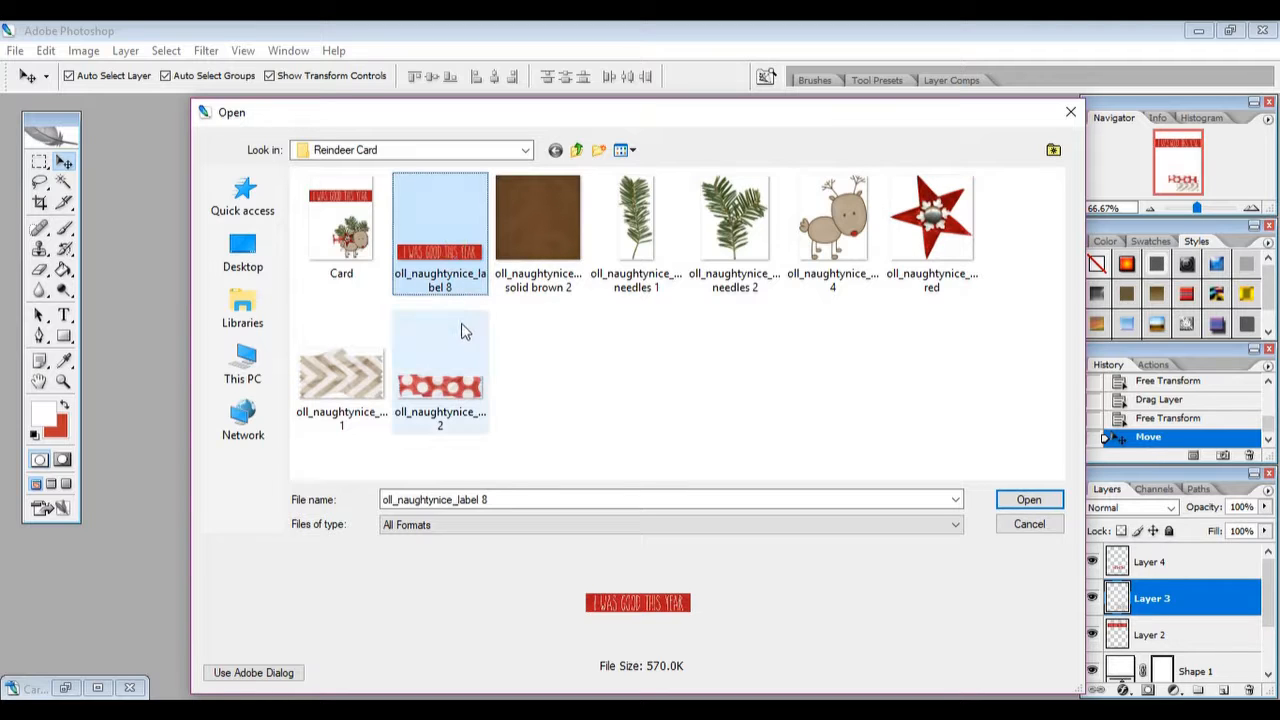
{"action": "left_click", "coordinate": [447, 364], "text": "shift"}
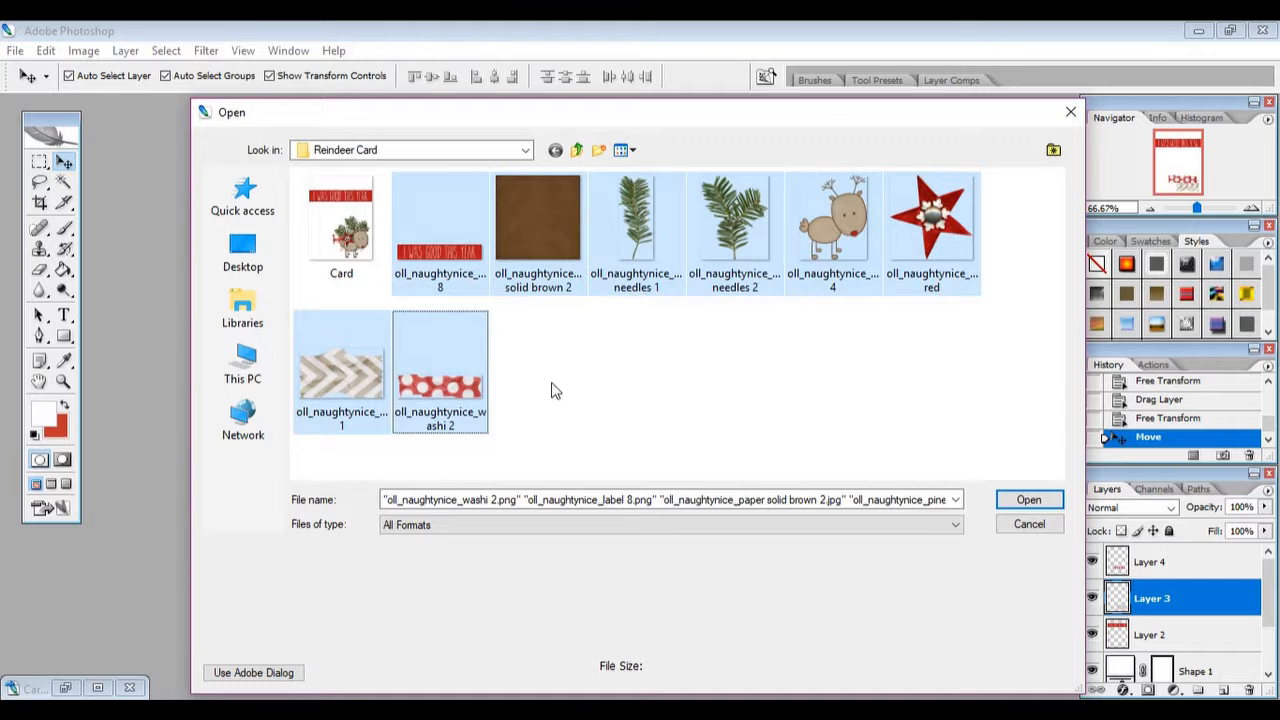
Open oll_naughtynice_pine needles 1 and oll_naughtynice_pine needles 2 together
{"action": "left_click", "coordinate": [645, 220]}
{"action": "left_click", "coordinate": [708, 222], "text": "ctrl"}
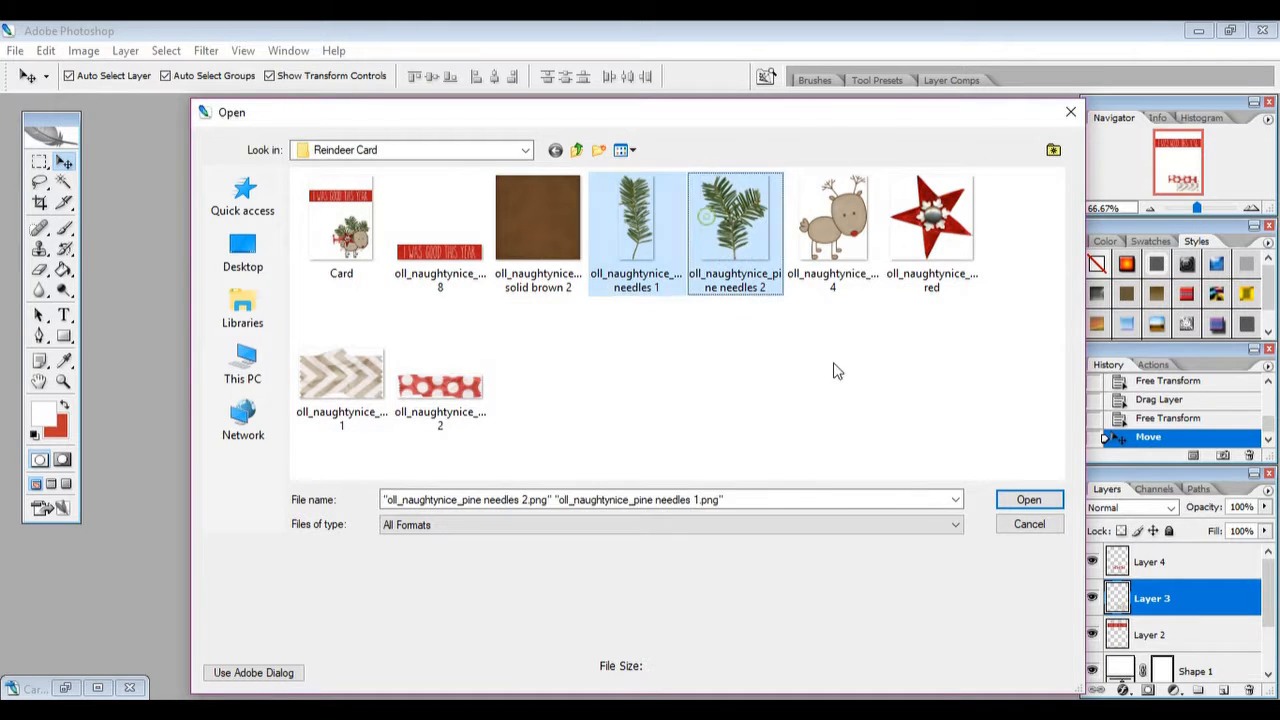
{"action": "left_click", "coordinate": [1020, 499]}
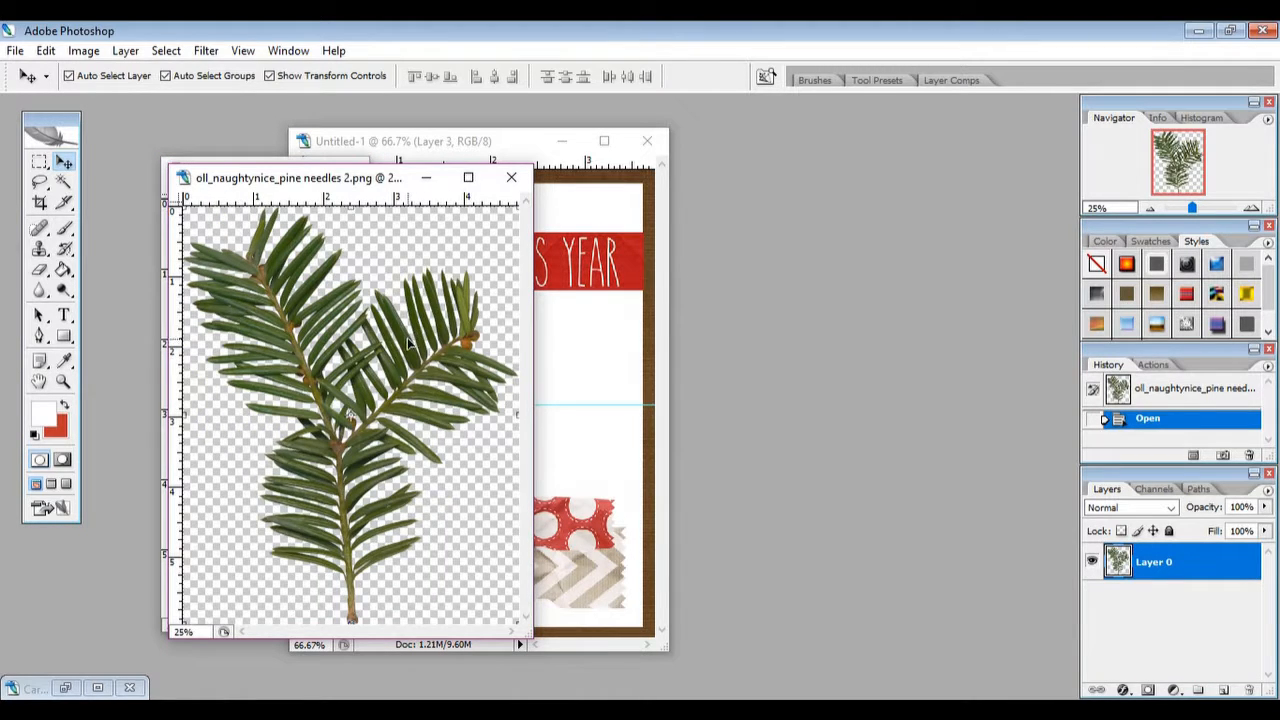
Copy the forked branch from oll_naughtynice_pine needles 2.png into the card, close the source image and maximize the card
{"action": "left_click_drag", "start_coordinate": [408, 343], "coordinate": [571, 366]}
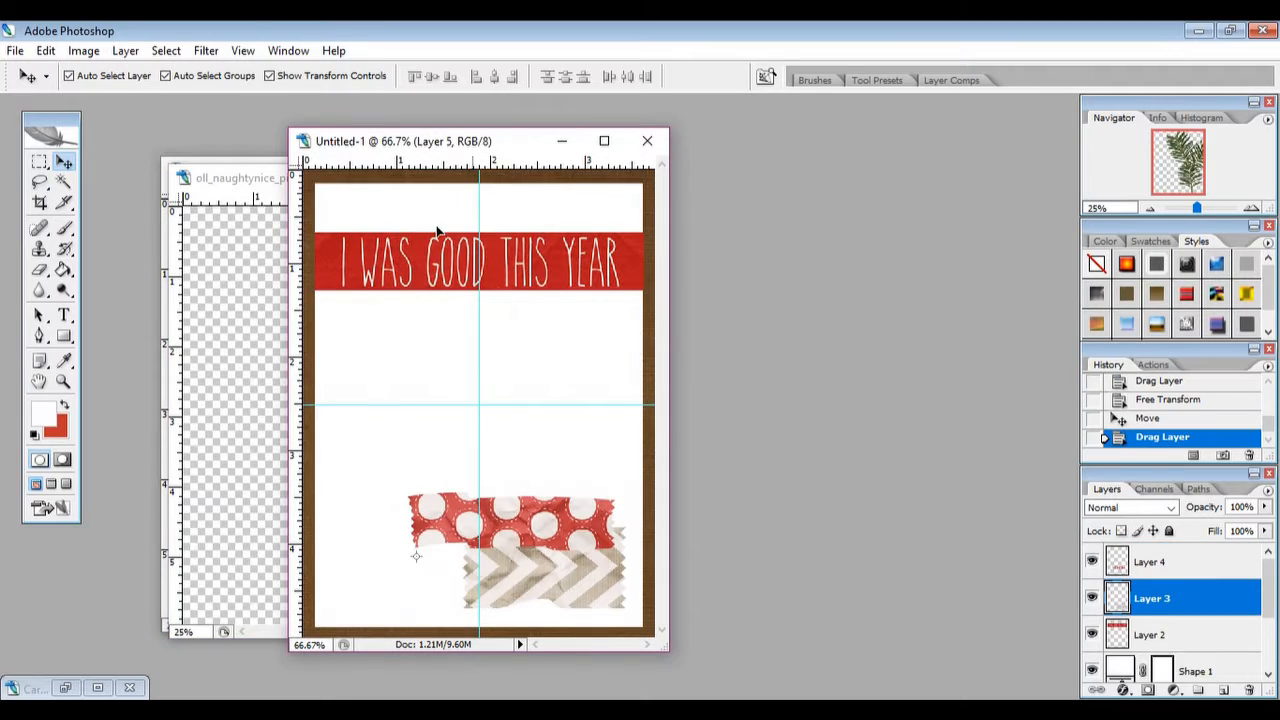
{"action": "left_click", "coordinate": [270, 187]}
{"action": "left_click", "coordinate": [505, 178]}
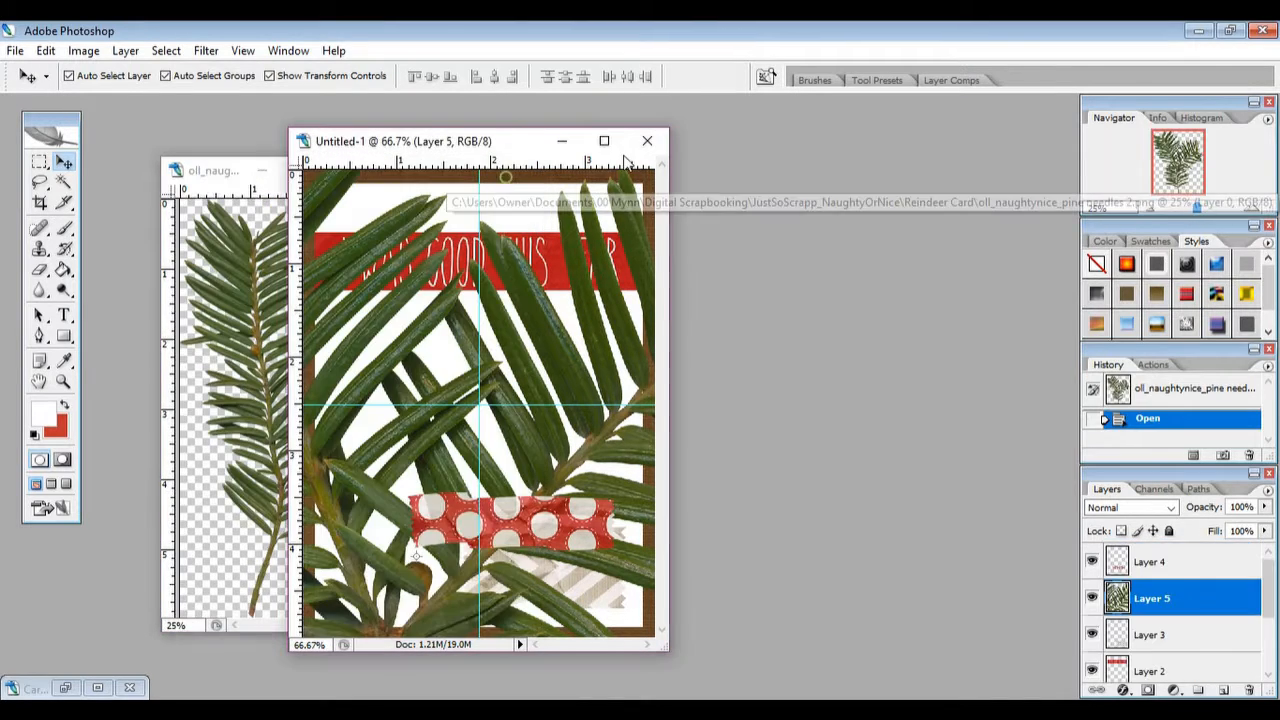
{"action": "left_click", "coordinate": [604, 141]}
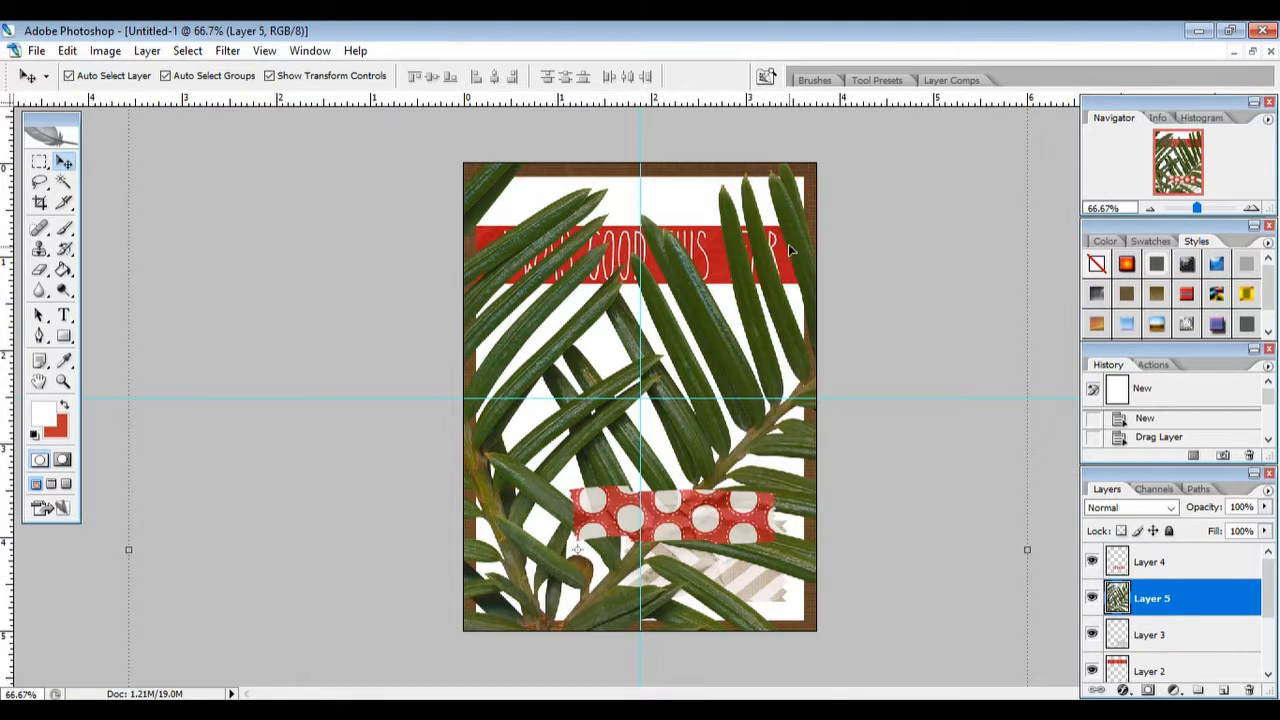
Scale the forked pine branch to 17.8%, rotate it -20.7° and place it across the washi tapes
{"action": "left_click_drag", "start_coordinate": [790, 250], "coordinate": [694, 380]}
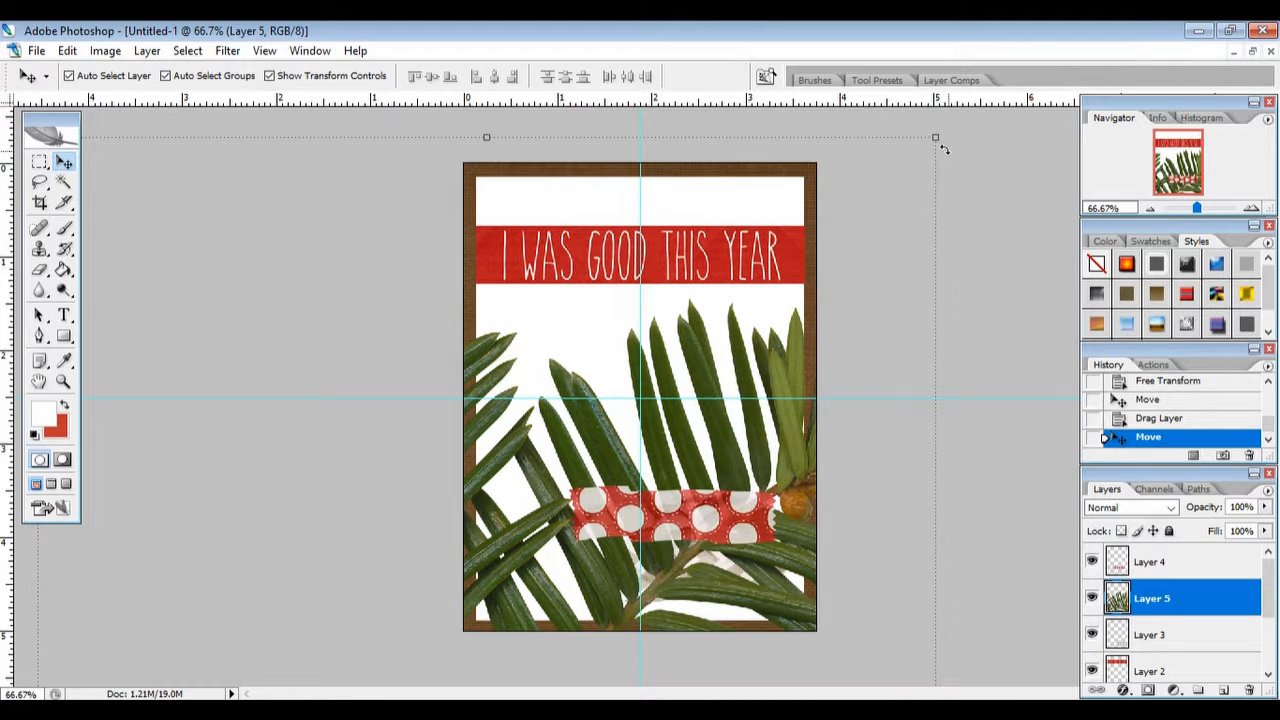
{"action": "left_click_drag", "start_coordinate": [935, 136], "coordinate": [549, 614]}
{"action": "left_click_drag", "start_coordinate": [408, 654], "coordinate": [728, 227]}
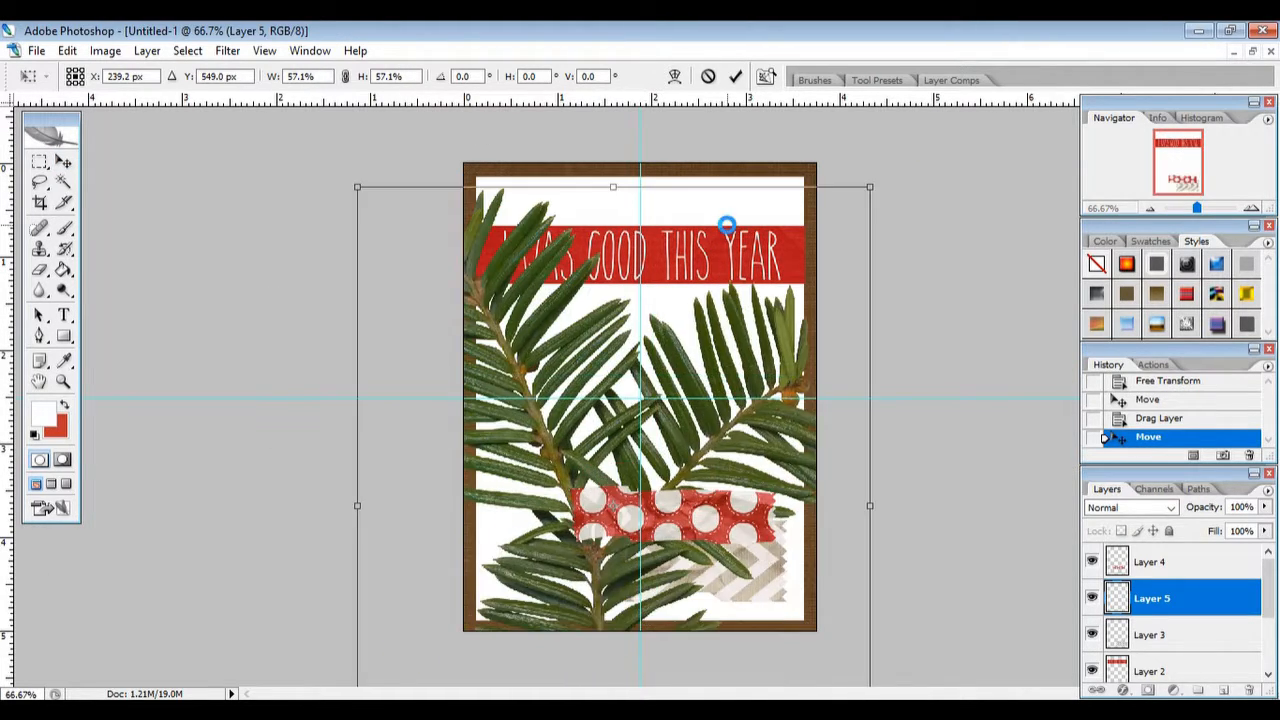
{"action": "left_click_drag", "start_coordinate": [869, 187], "coordinate": [409, 543]}
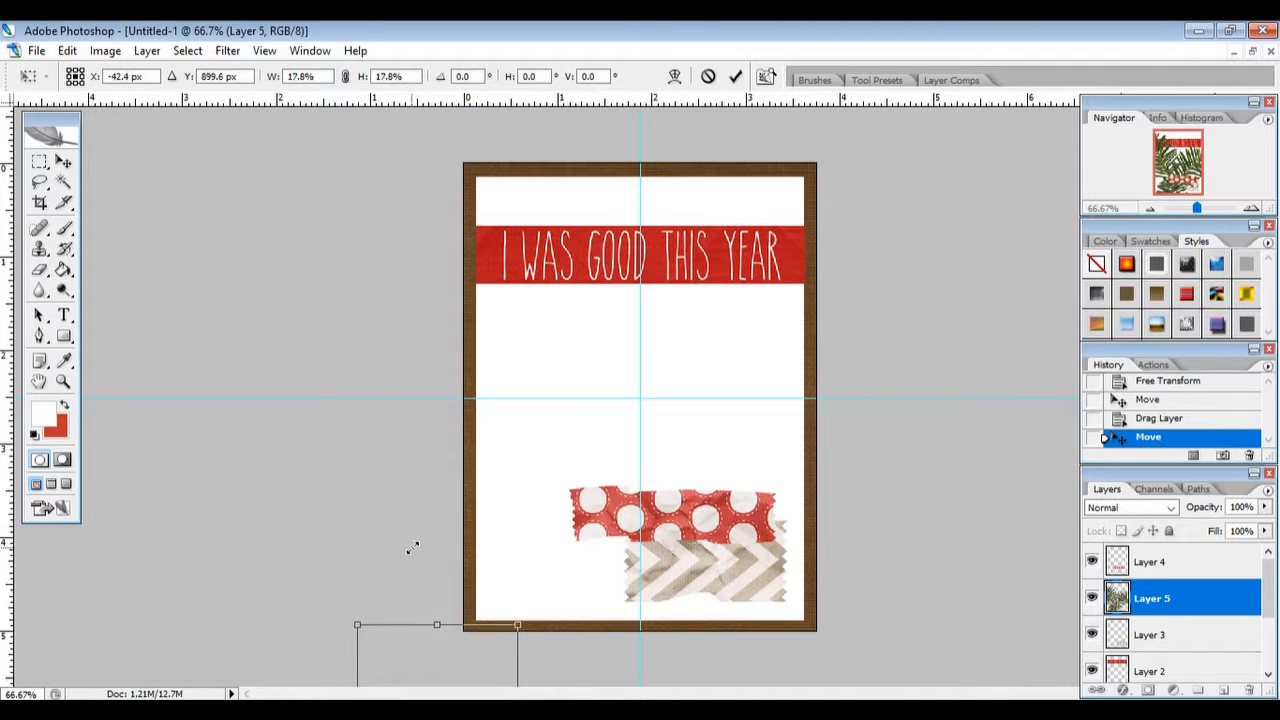
{"action": "left_click_drag", "start_coordinate": [457, 640], "coordinate": [600, 458]}
{"action": "left_click_drag", "start_coordinate": [630, 415], "coordinate": [716, 398]}
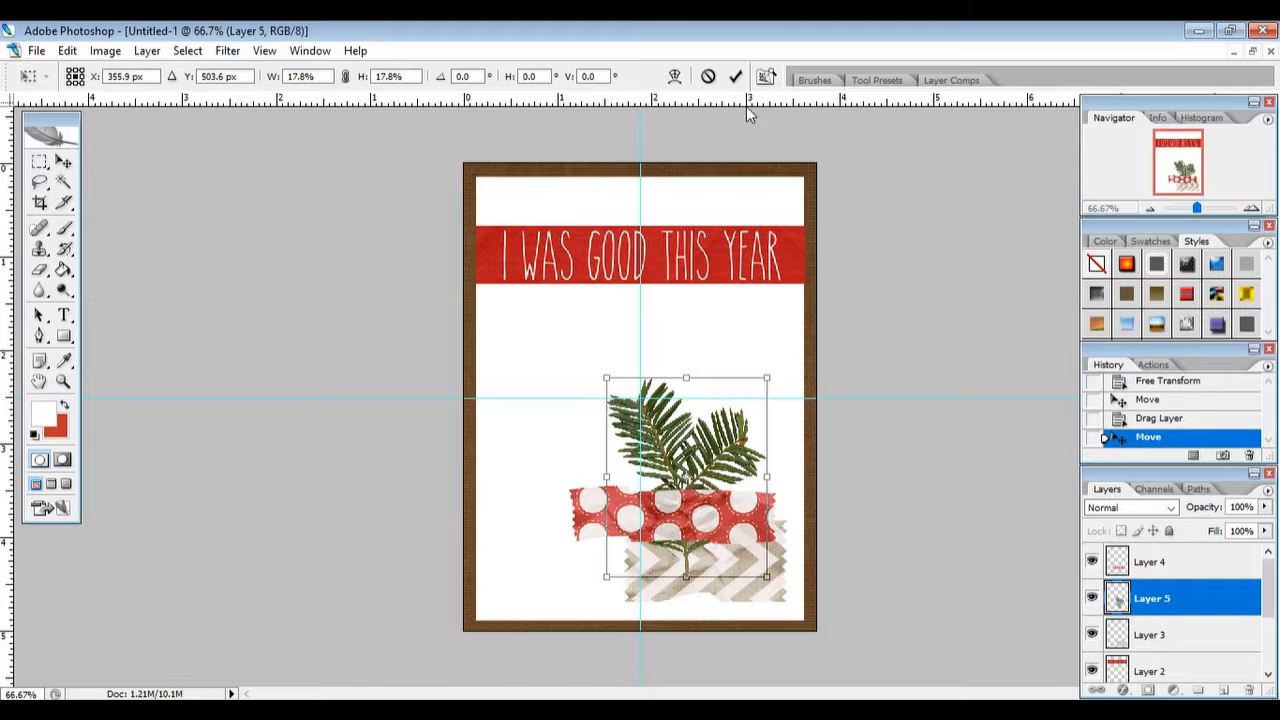
{"action": "left_click_drag", "start_coordinate": [777, 367], "coordinate": [724, 372]}
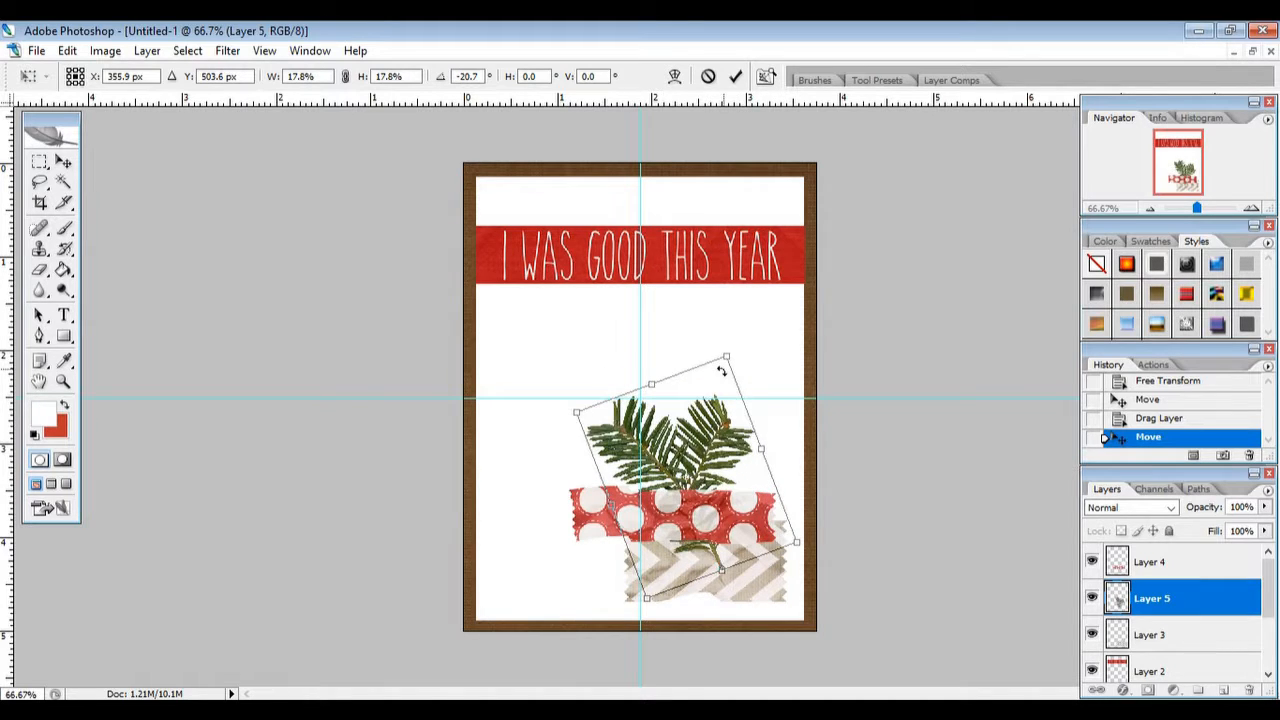
{"action": "left_click", "coordinate": [735, 76]}
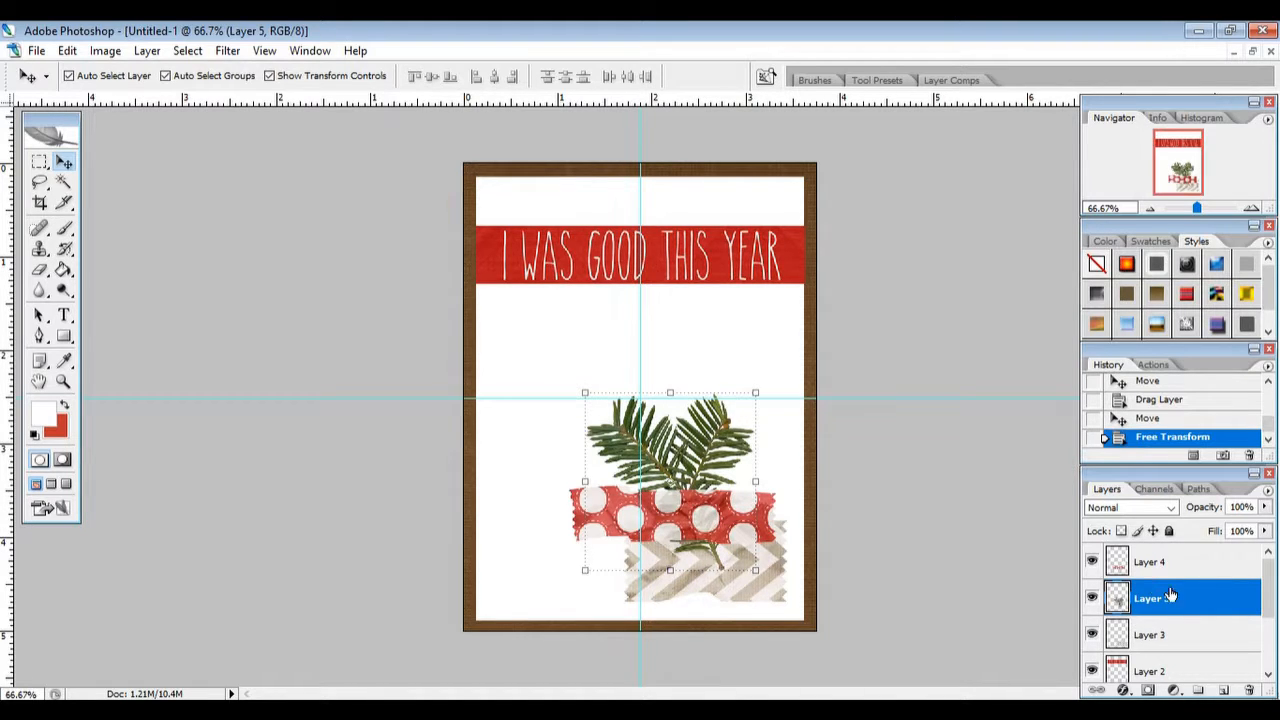
Bring the forked pine branch's layer to the top of the layer stack, in front of the polka-dot tape
{"action": "left_click_drag", "start_coordinate": [1200, 598], "coordinate": [1194, 560]}
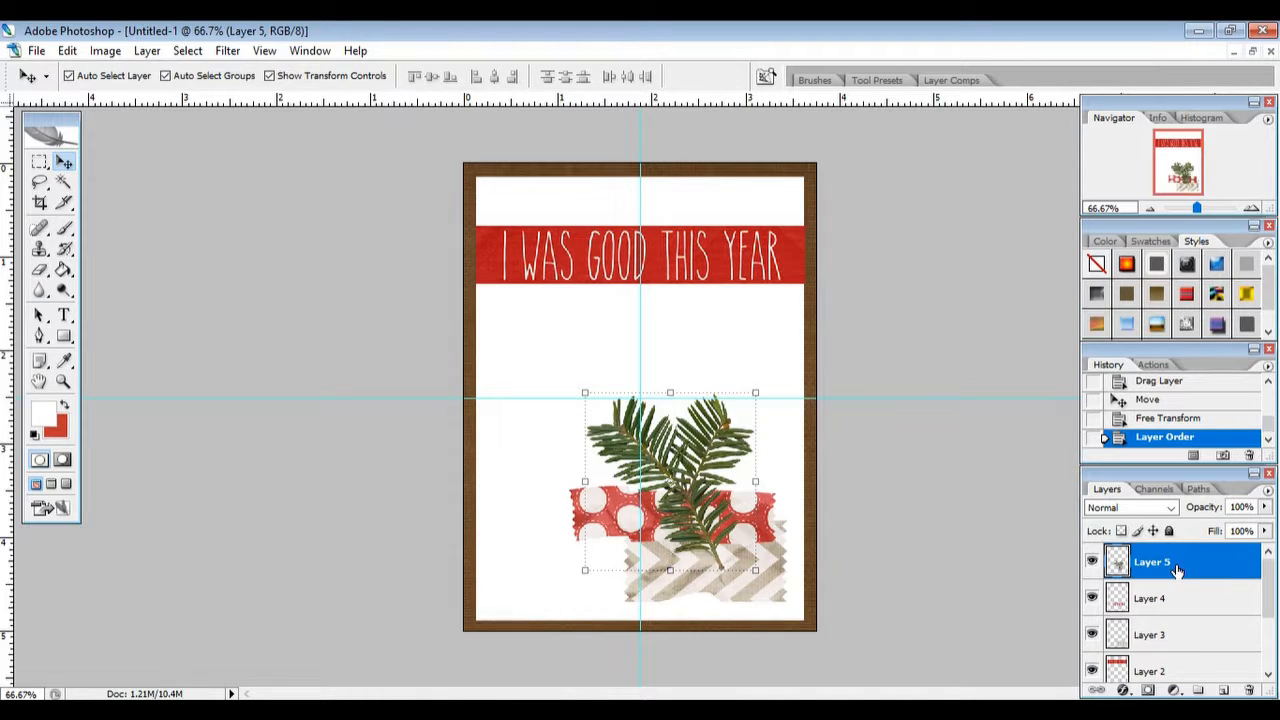
{"action": "mouse_move", "coordinate": [1178, 568]}
{"action": "left_mouse_down"}
{"action": "mouse_move", "coordinate": [1178, 612]}
{"action": "mouse_move", "coordinate": [1188, 557]}
{"action": "left_mouse_up"}
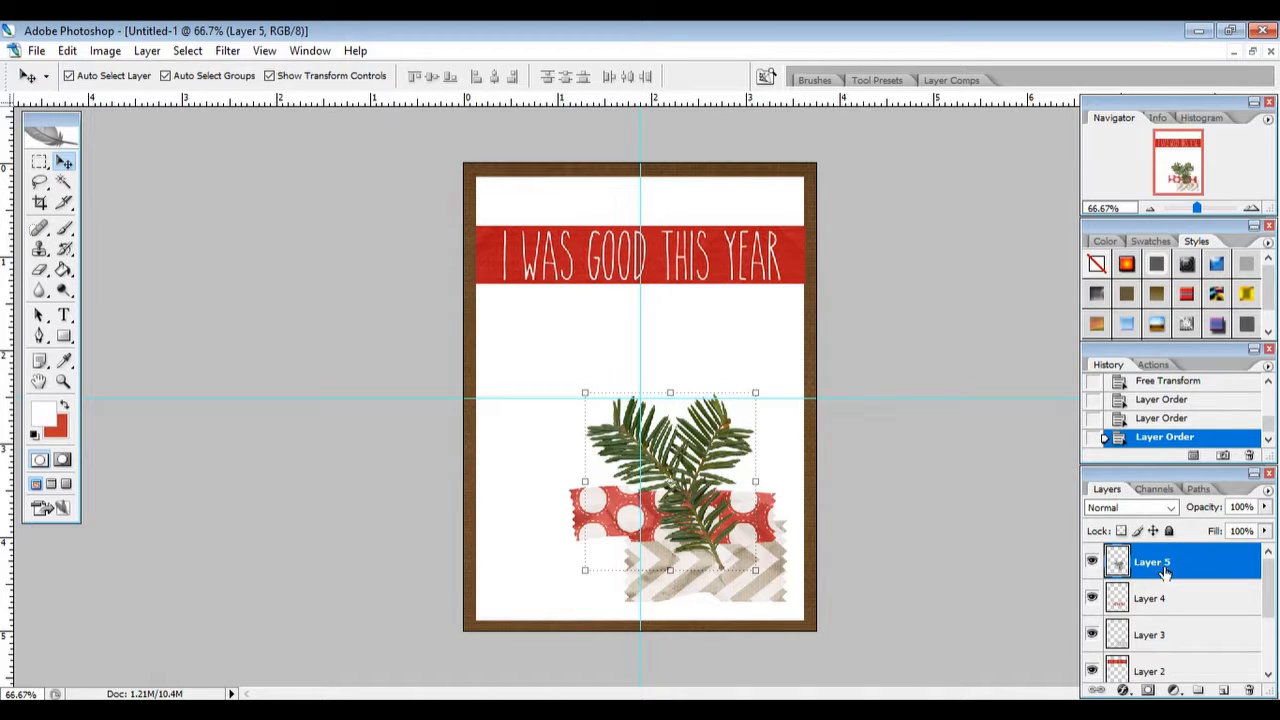
Add a drop shadow with 50% opacity to the forked pine branch
{"action": "double_click", "coordinate": [1213, 563]}
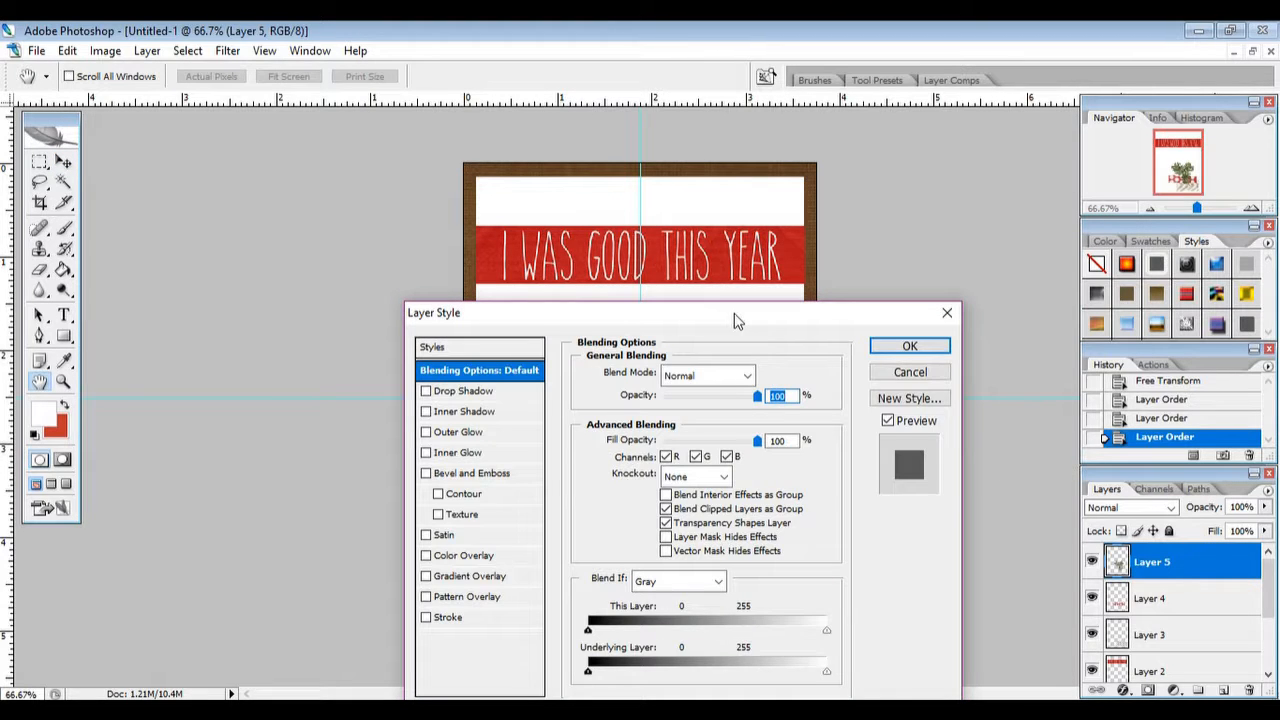
{"action": "left_click_drag", "start_coordinate": [736, 318], "coordinate": [391, 211]}
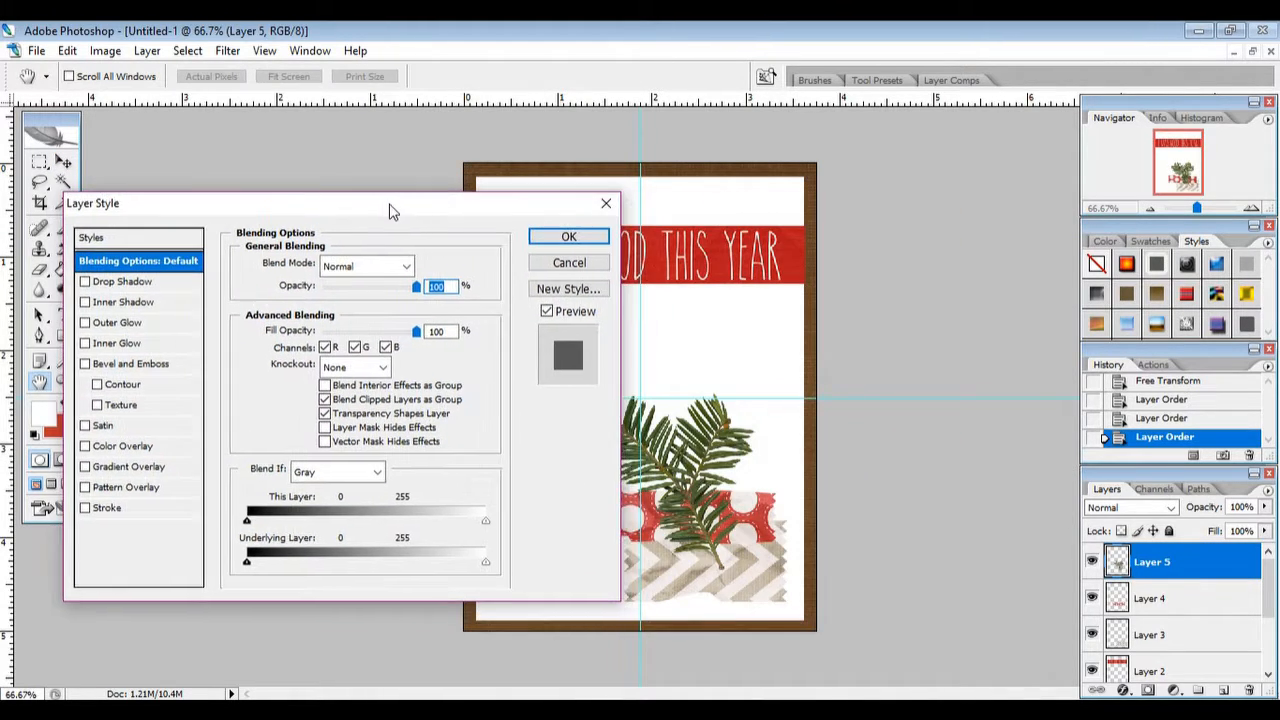
{"action": "left_click", "coordinate": [86, 282]}
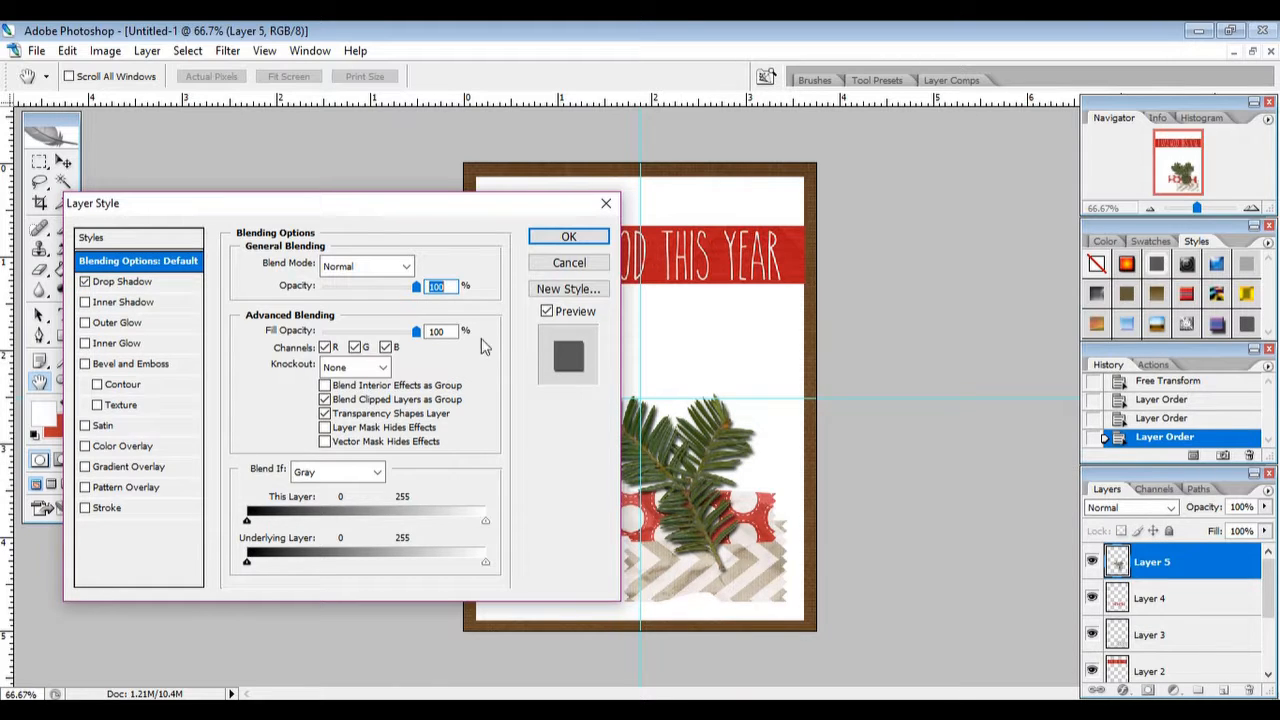
{"action": "left_click", "coordinate": [196, 284]}
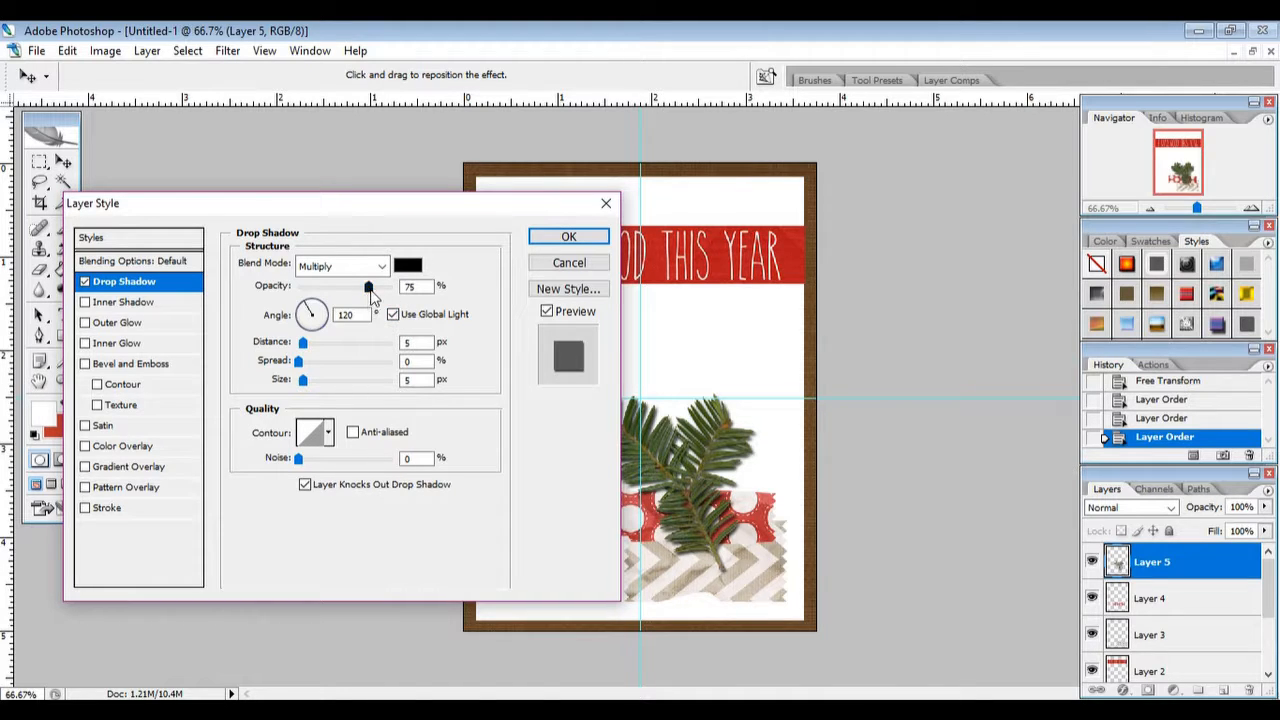
{"action": "left_click_drag", "start_coordinate": [370, 288], "coordinate": [360, 289]}
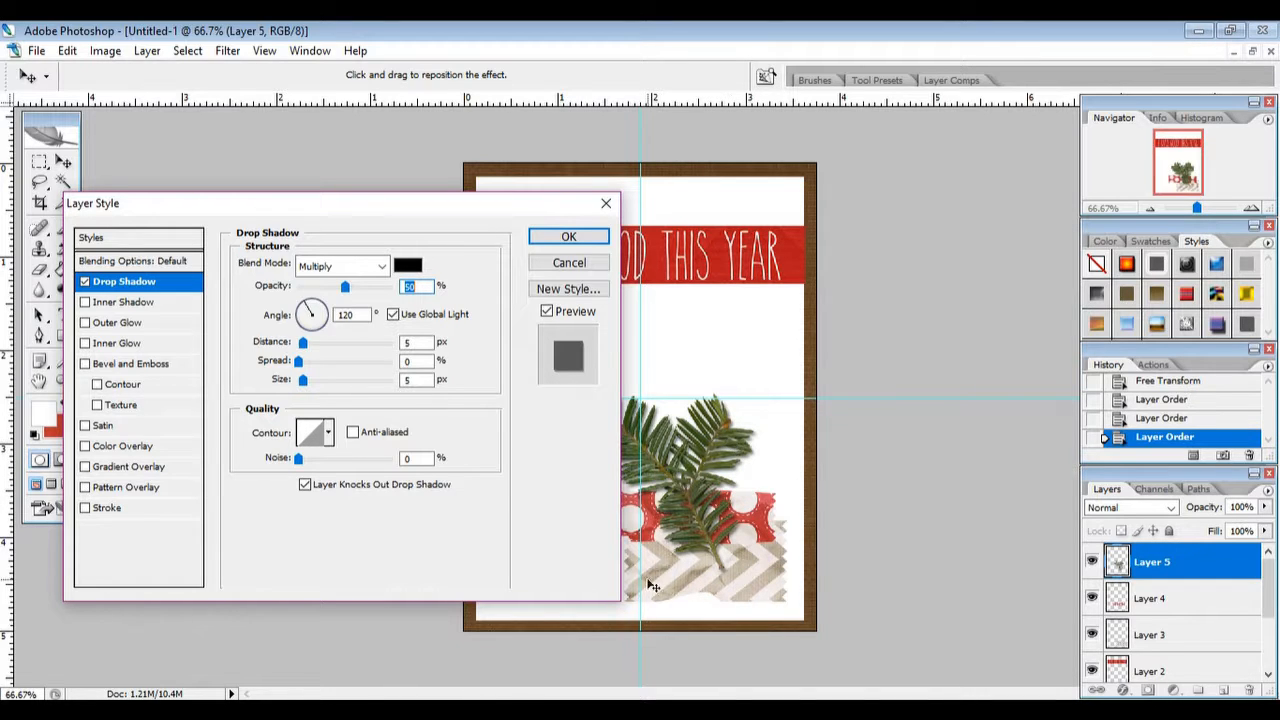
{"action": "left_click", "coordinate": [566, 237]}
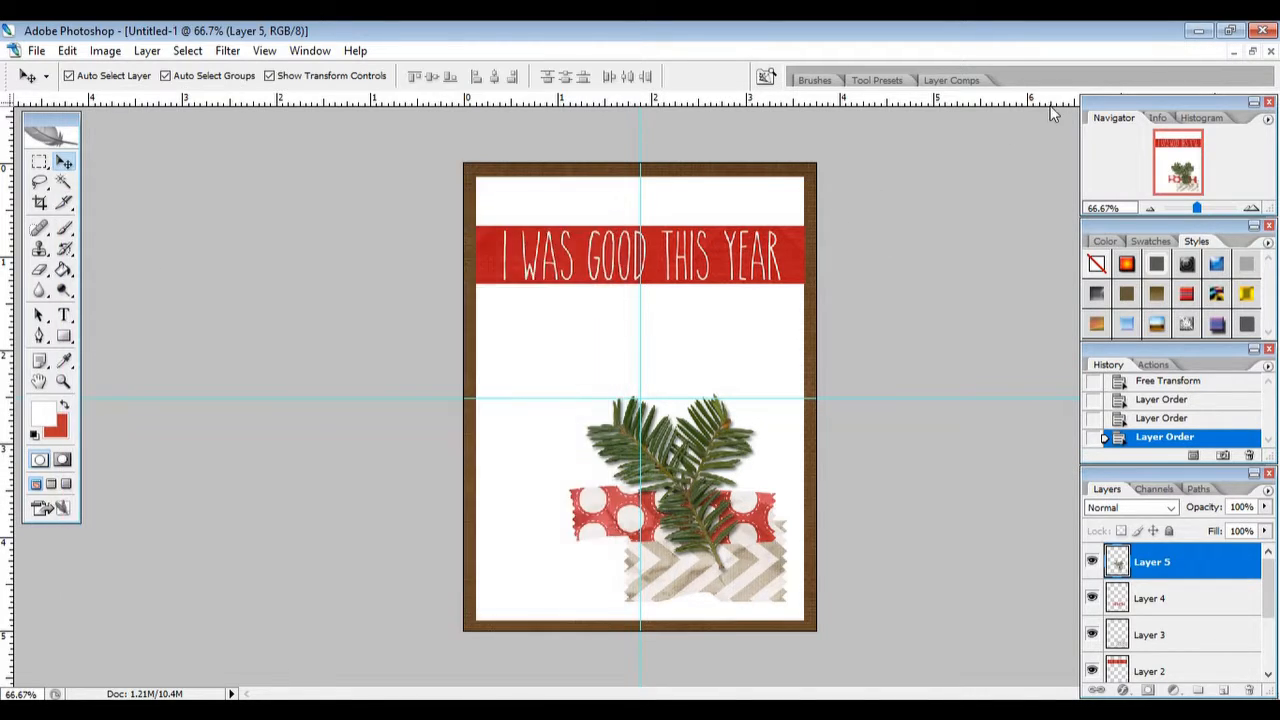
Copy the single sprig from oll_naughtynice_pine needles 1.png into the card and maximize the card's window
{"action": "left_click", "coordinate": [1251, 51]}
{"action": "key", "text": "Tab"}
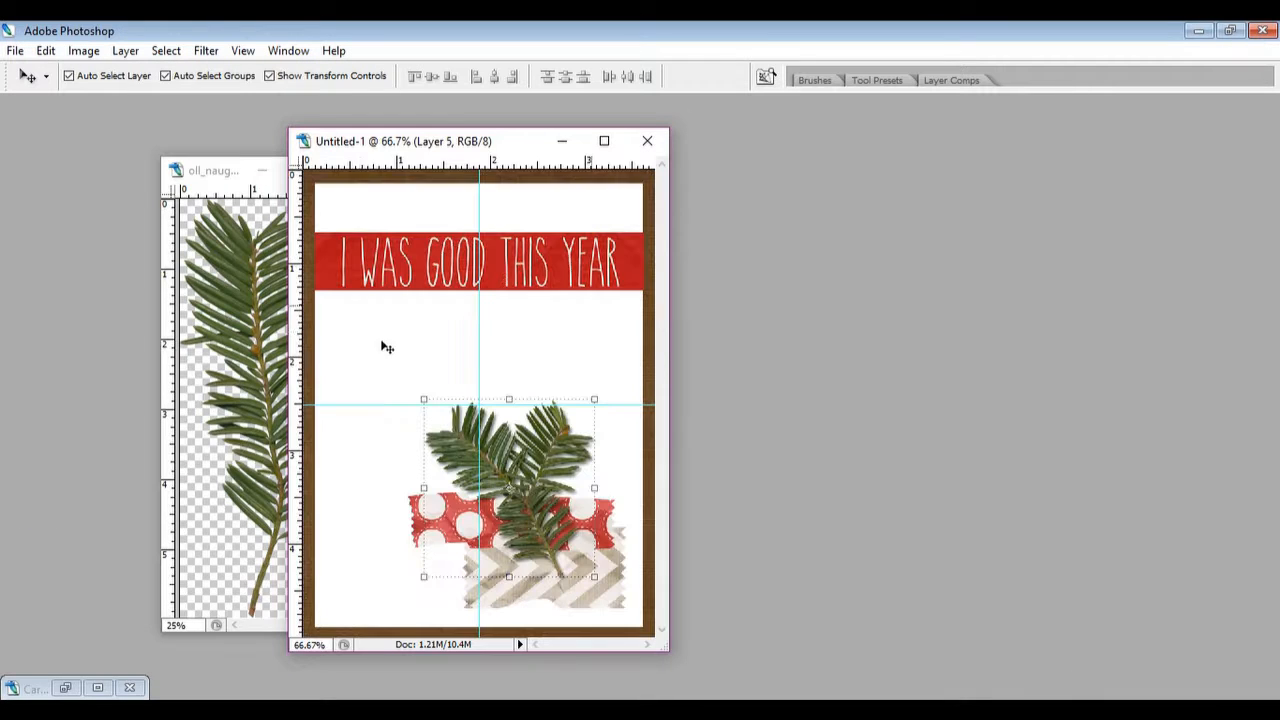
{"action": "left_click", "coordinate": [258, 315]}
{"action": "left_click_drag", "start_coordinate": [305, 300], "coordinate": [558, 349]}
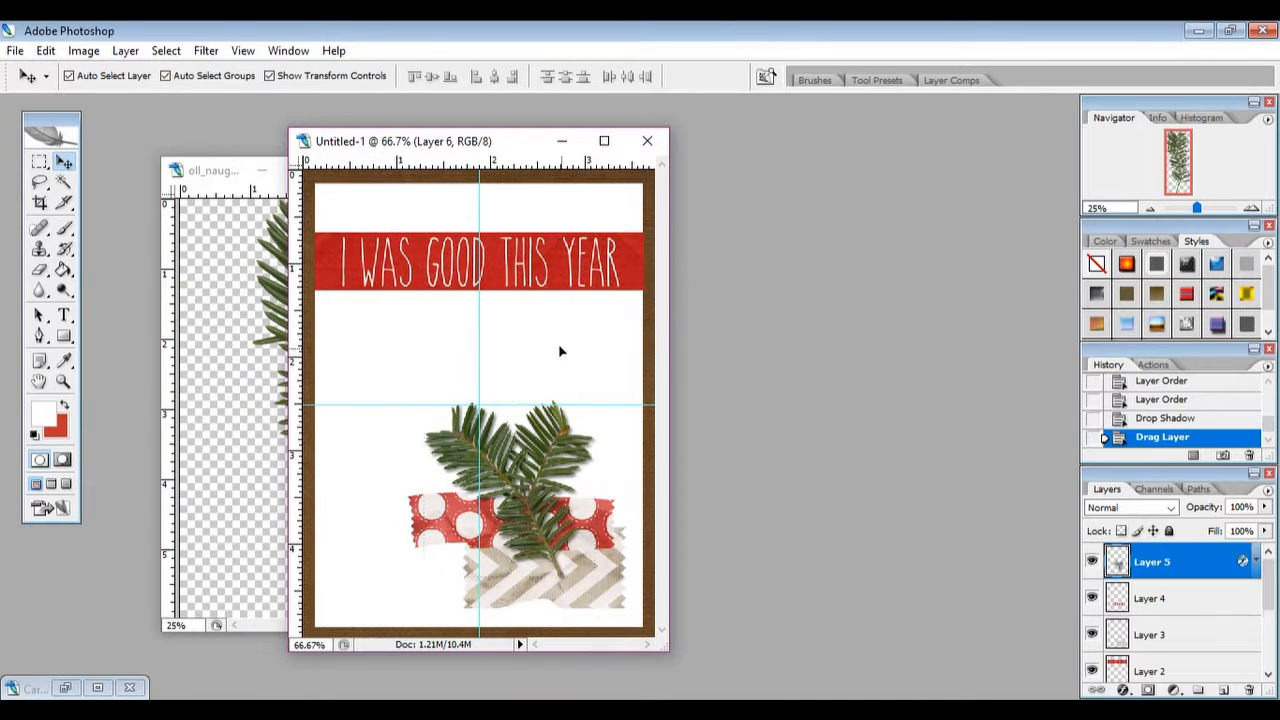
{"action": "left_click", "coordinate": [604, 141]}
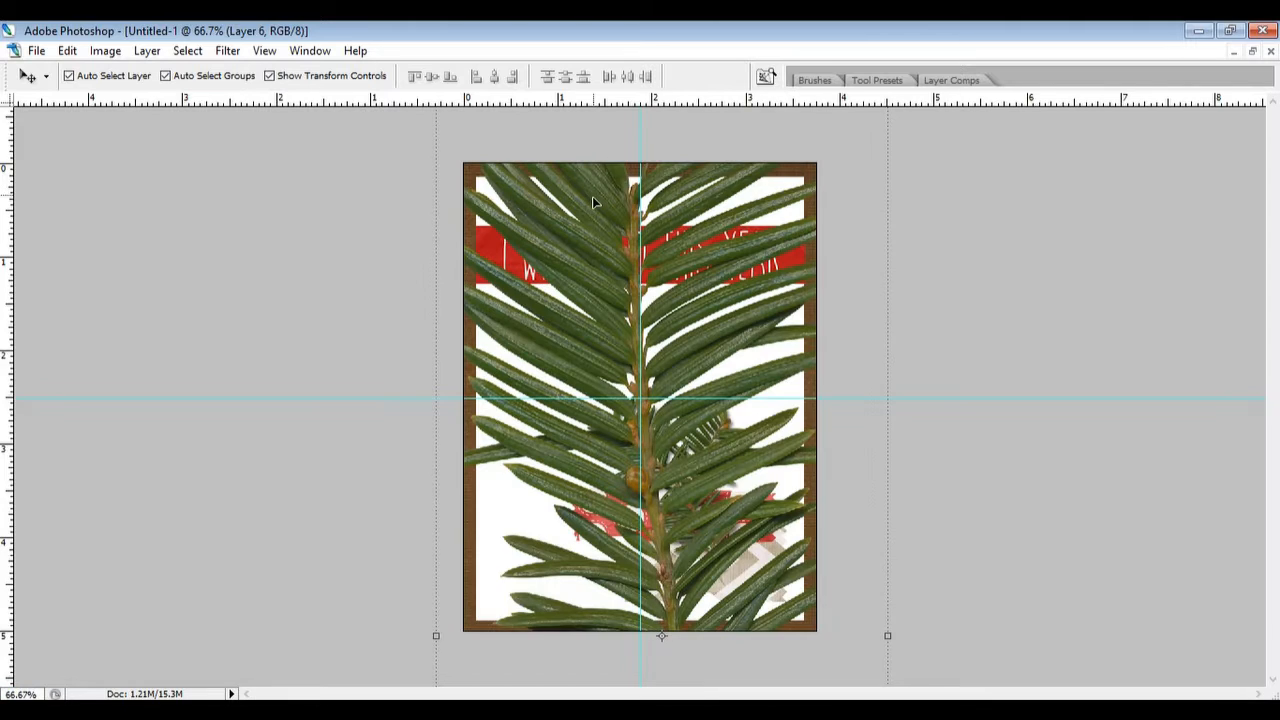
Scale the single pine sprig to 20.0%, rotate it 17.1° and place it along the forked branch's right side
{"action": "left_click_drag", "start_coordinate": [591, 207], "coordinate": [600, 284]}
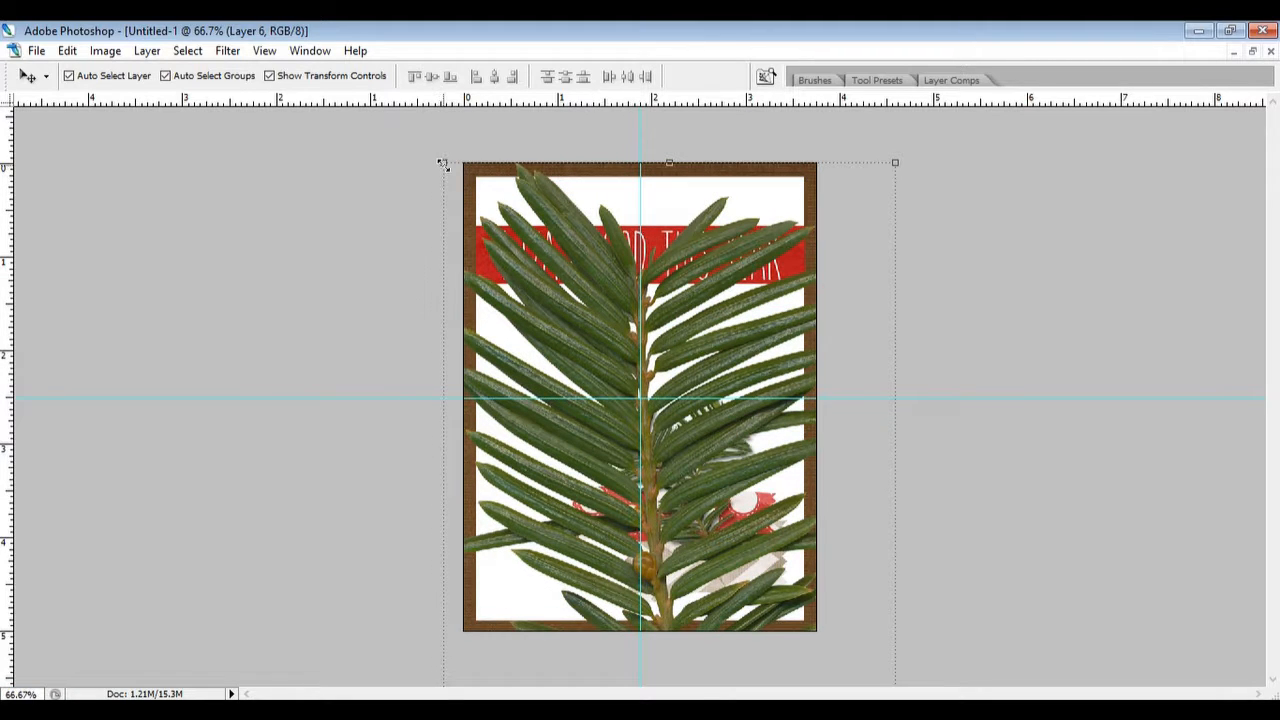
{"action": "left_click_drag", "start_coordinate": [443, 163], "coordinate": [624, 609]}
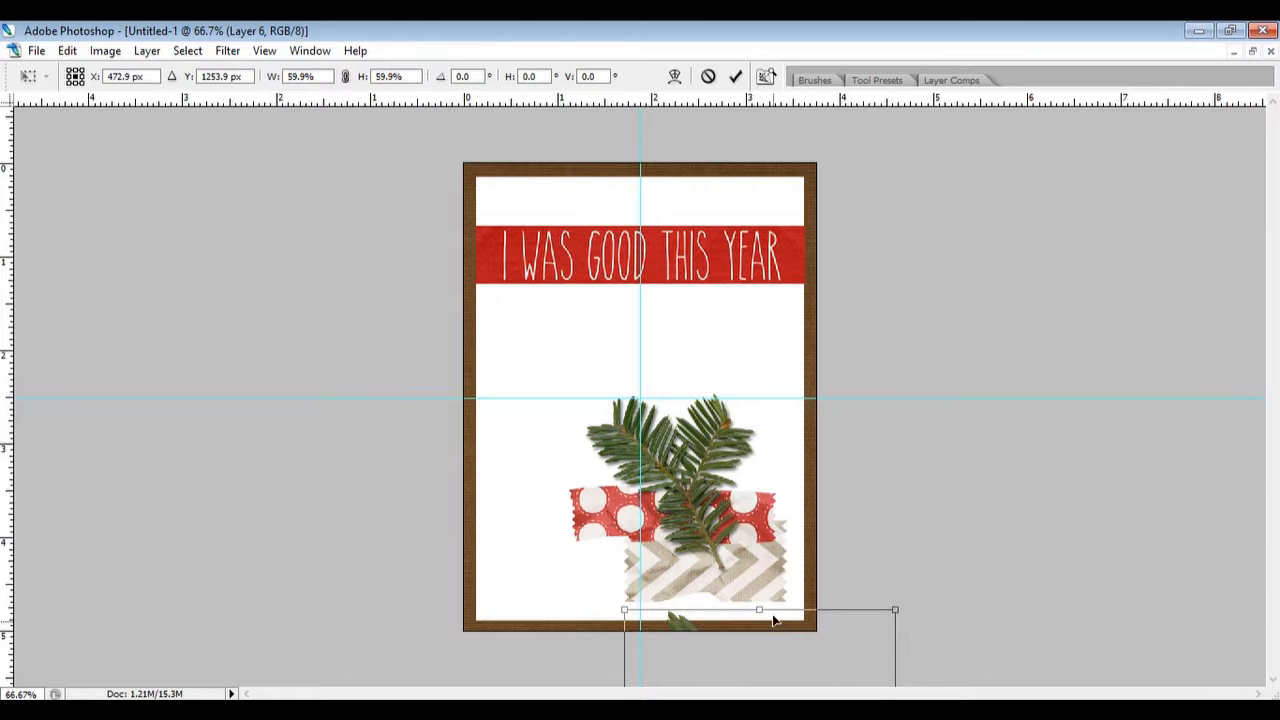
{"action": "left_click_drag", "start_coordinate": [773, 620], "coordinate": [754, 266]}
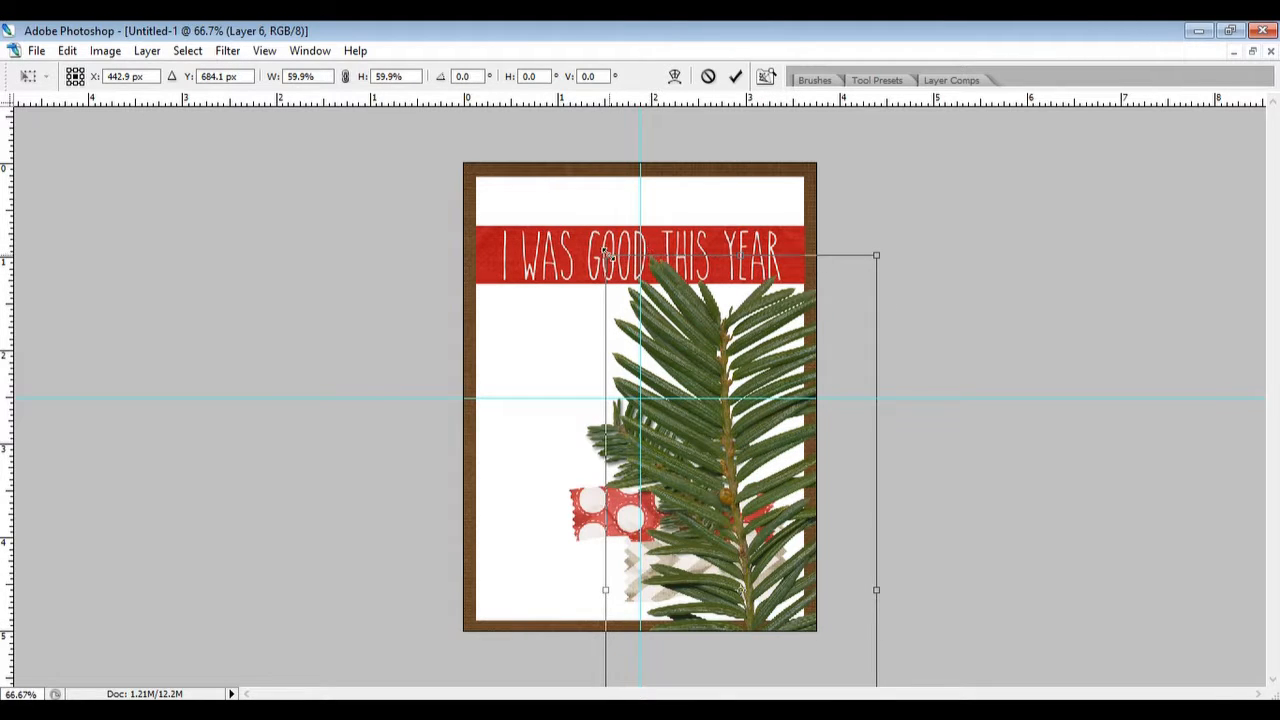
{"action": "left_click_drag", "start_coordinate": [605, 253], "coordinate": [741, 540]}
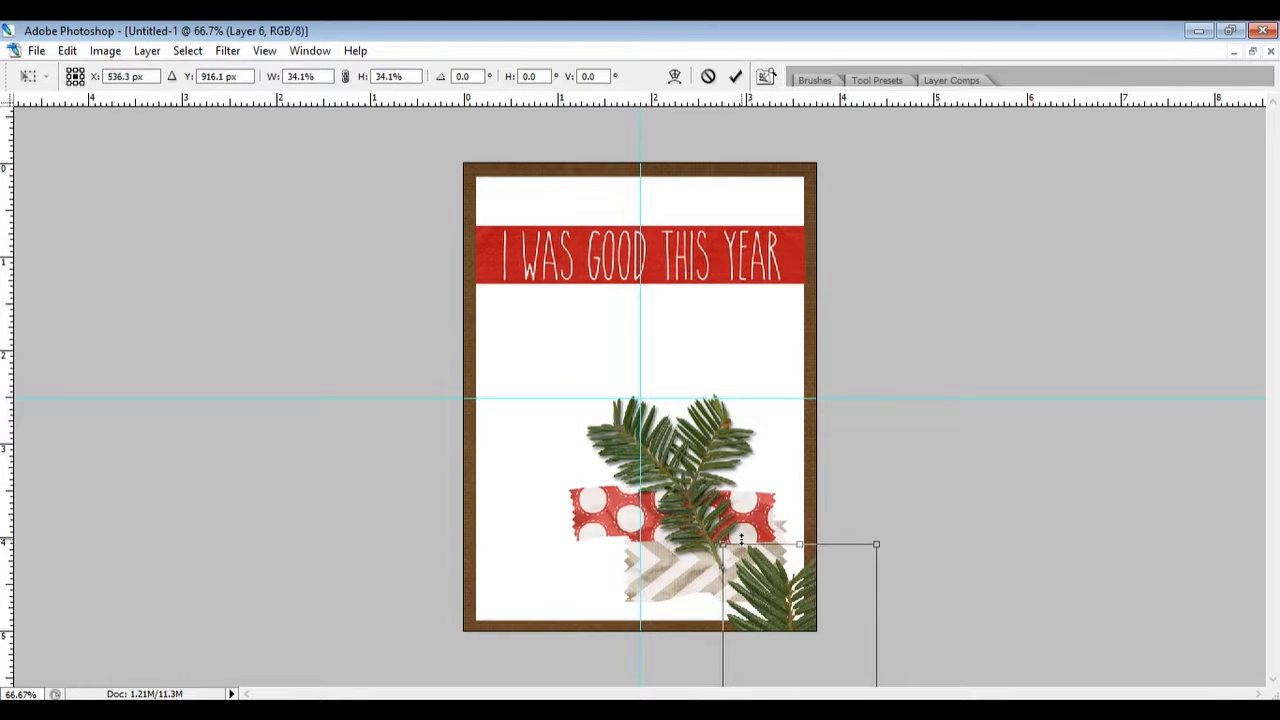
{"action": "left_click_drag", "start_coordinate": [768, 582], "coordinate": [702, 360]}
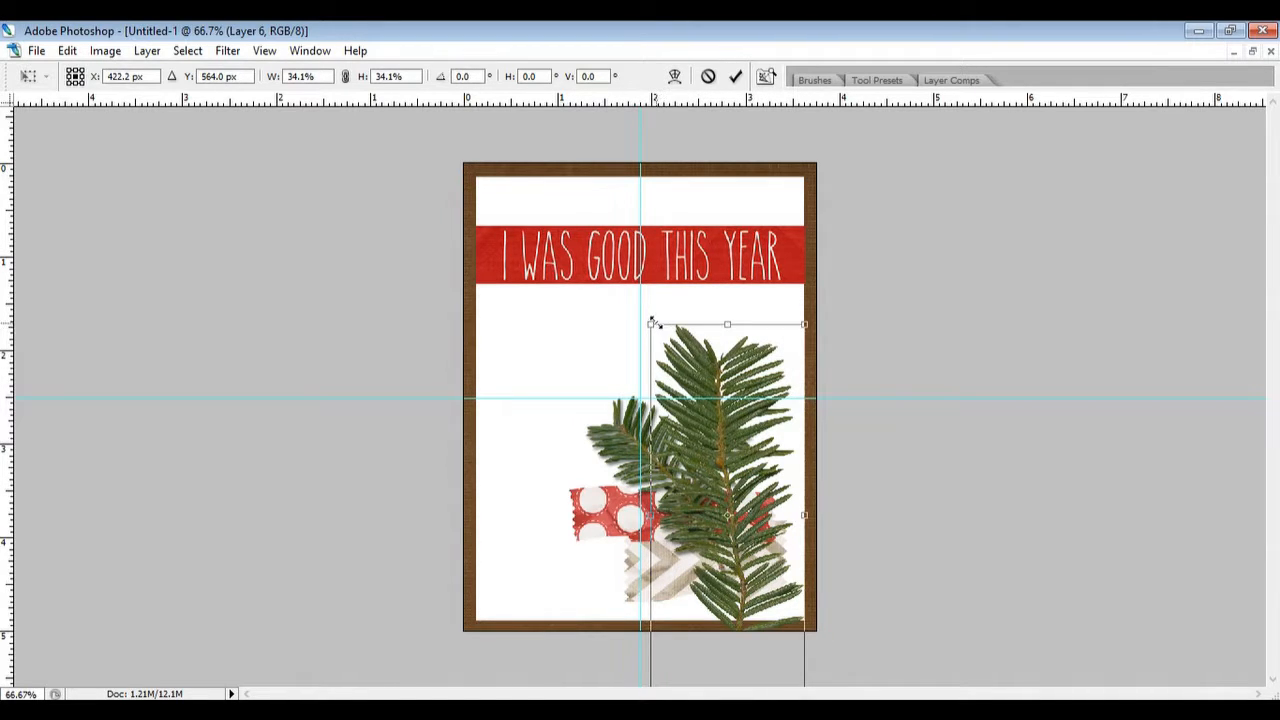
{"action": "left_click_drag", "start_coordinate": [651, 323], "coordinate": [714, 482]}
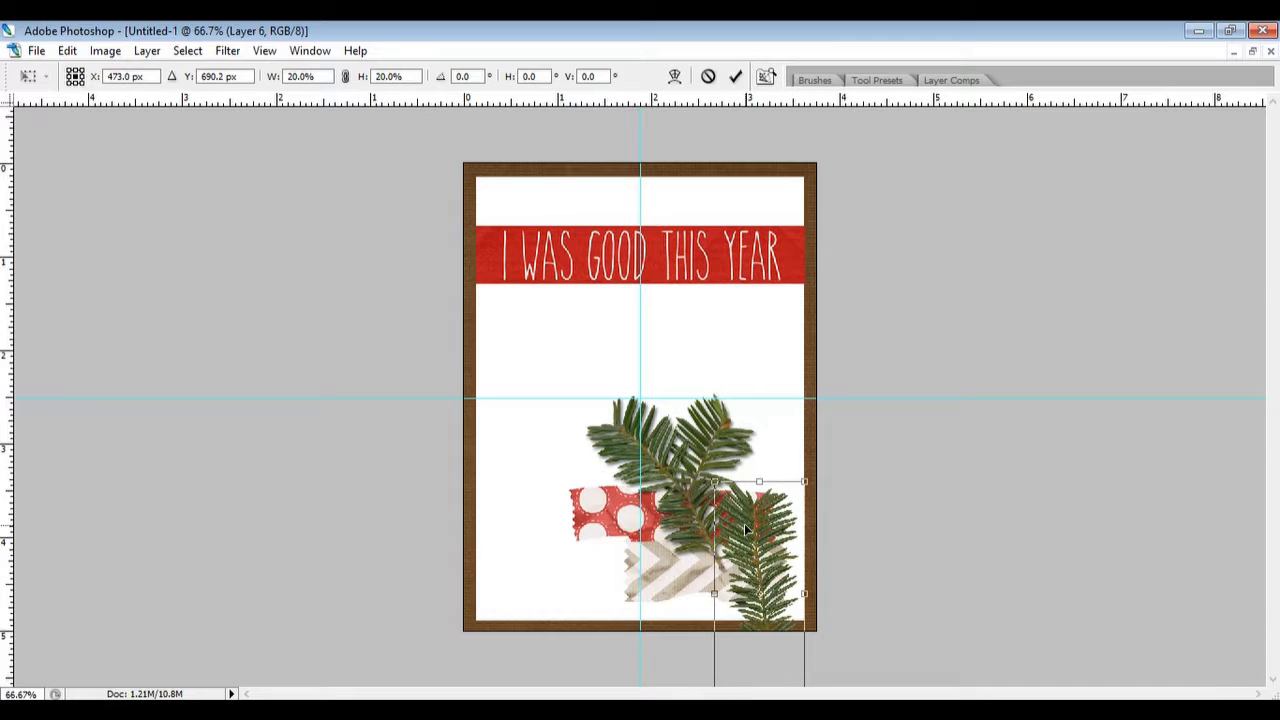
{"action": "left_click_drag", "start_coordinate": [746, 530], "coordinate": [731, 402]}
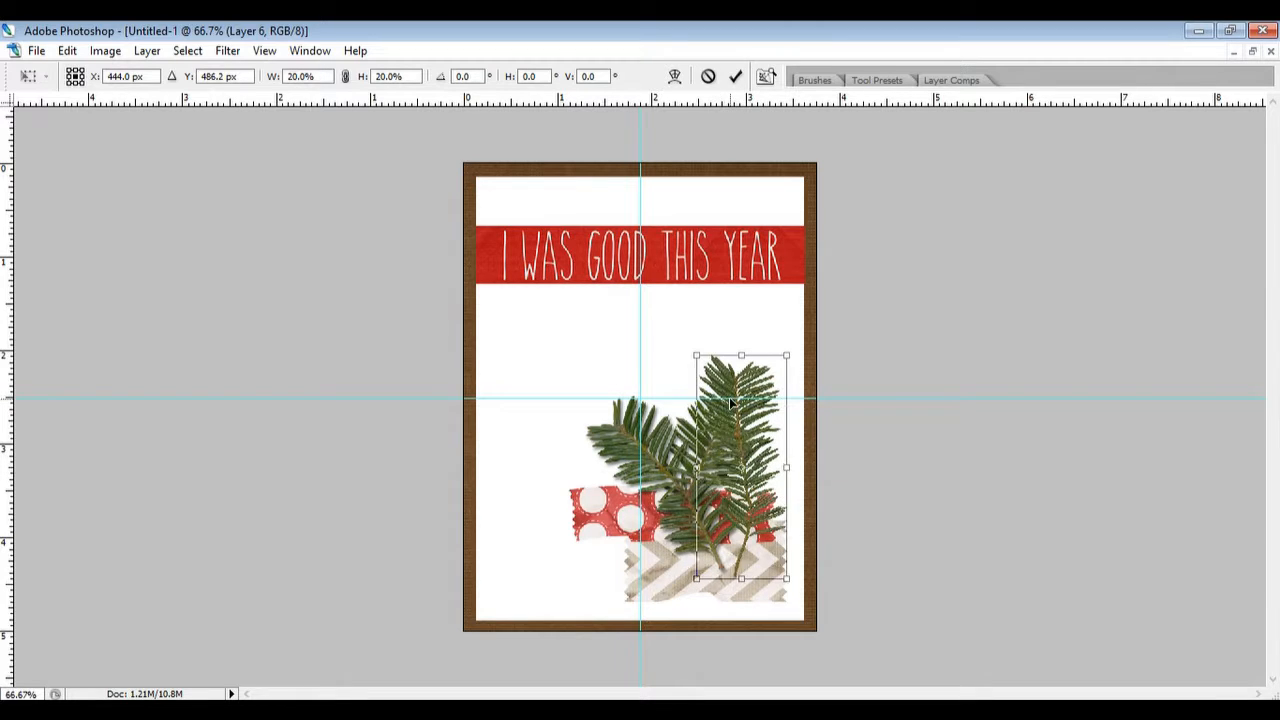
{"action": "left_click_drag", "start_coordinate": [791, 343], "coordinate": [821, 371]}
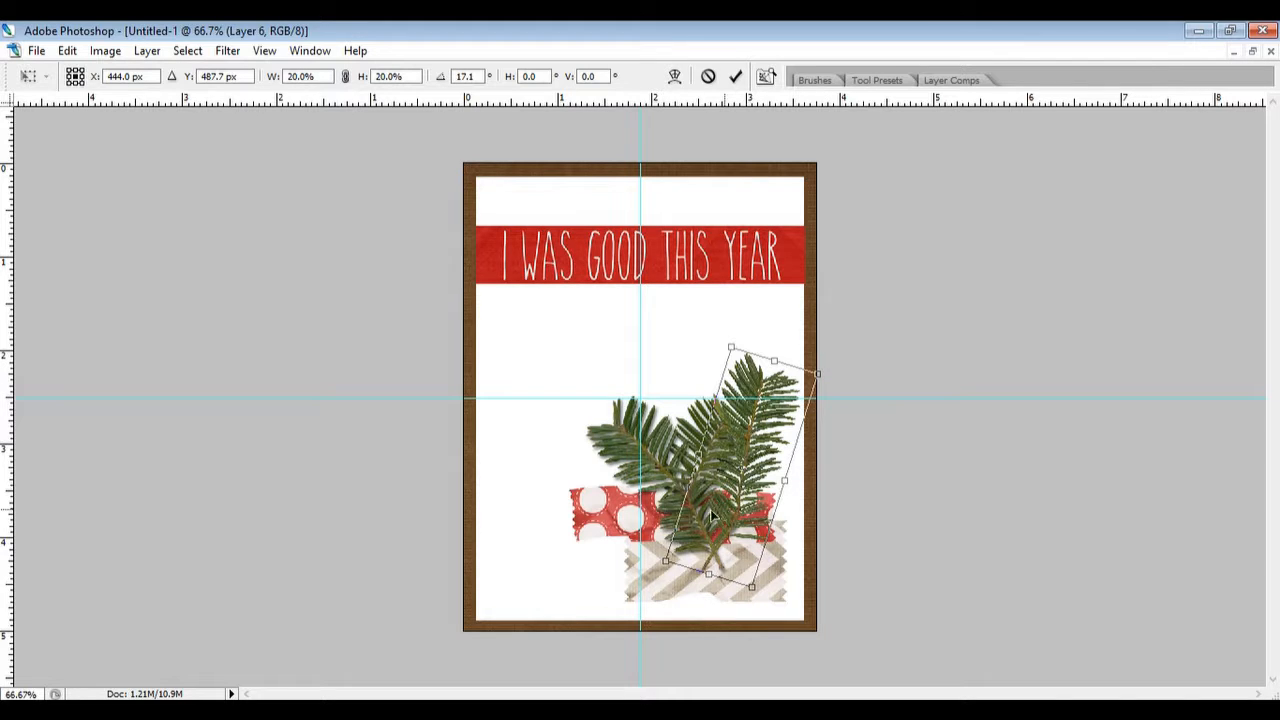
{"action": "left_click", "coordinate": [737, 78]}
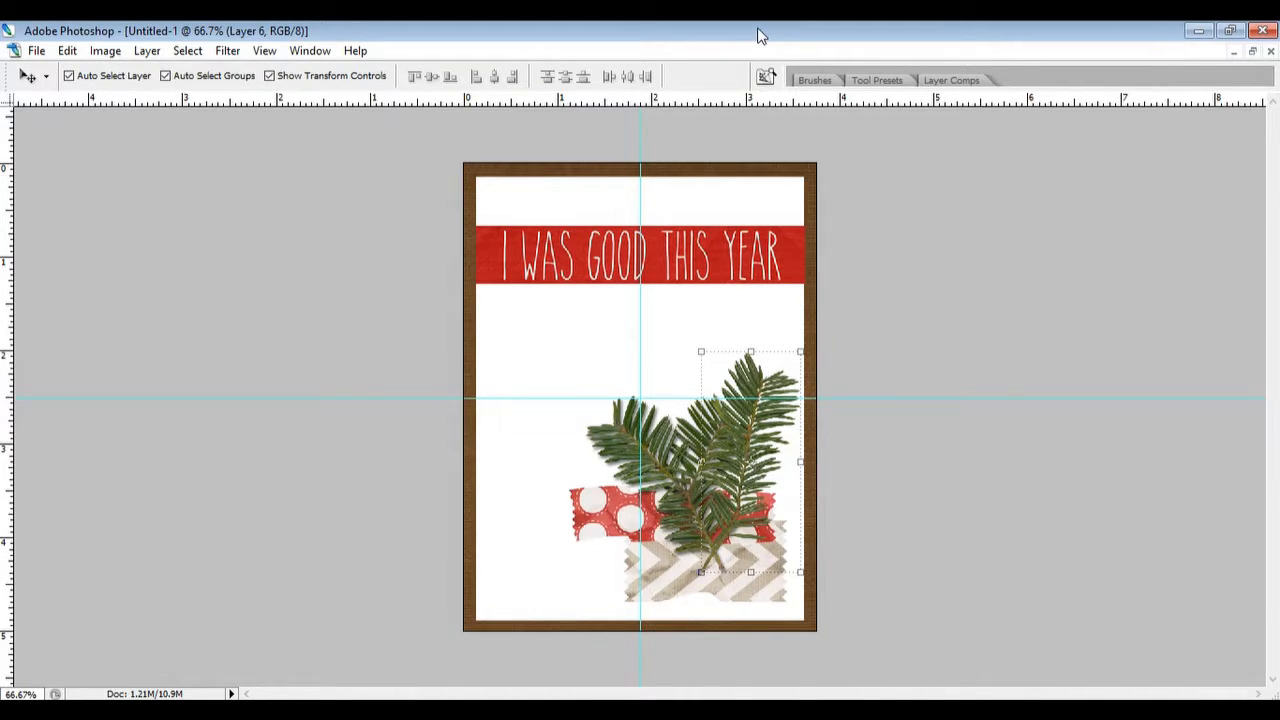
Add a drop shadow with 50% opacity to the single pine sprig
{"action": "key", "text": "Tab"}
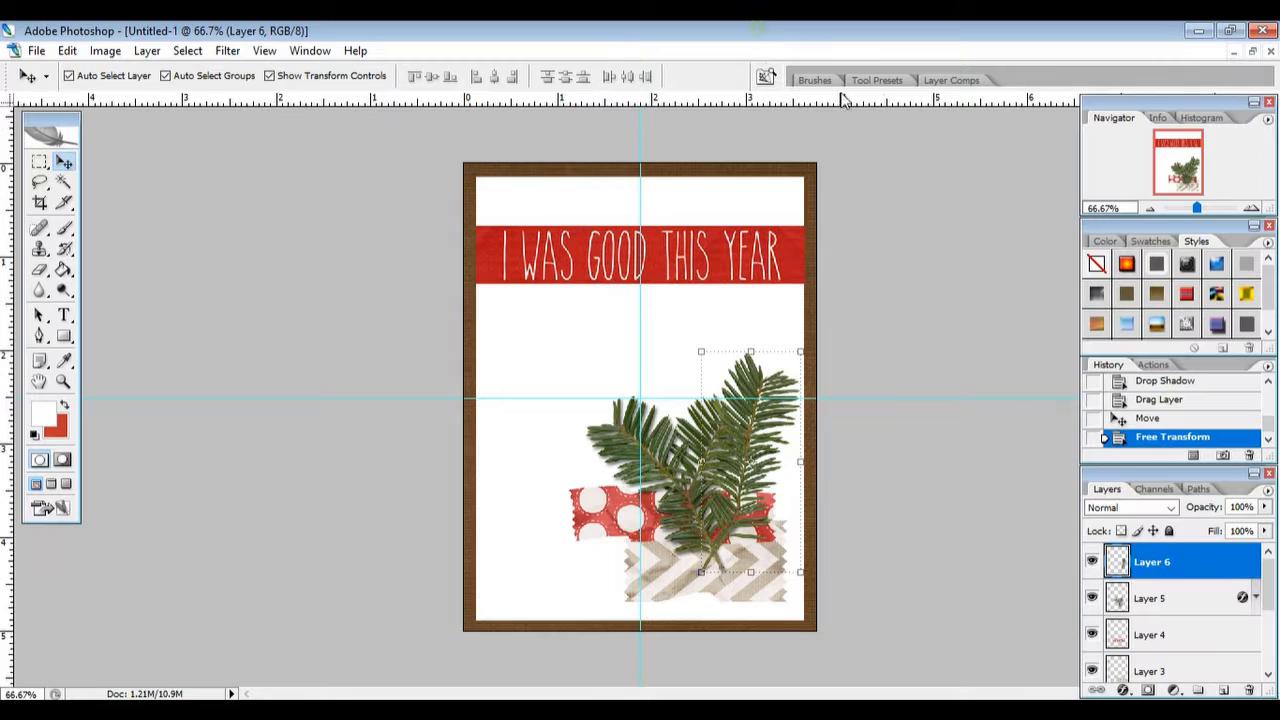
{"action": "double_click", "coordinate": [1232, 567]}
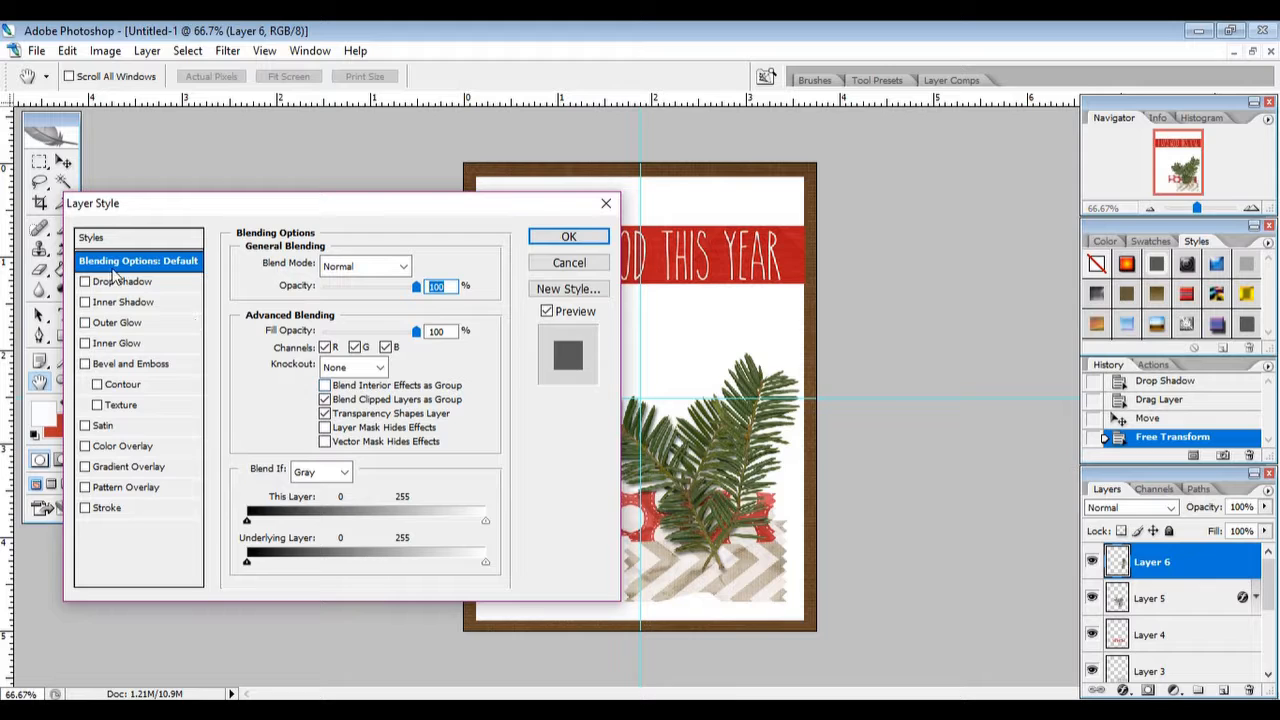
{"action": "left_click", "coordinate": [118, 281]}
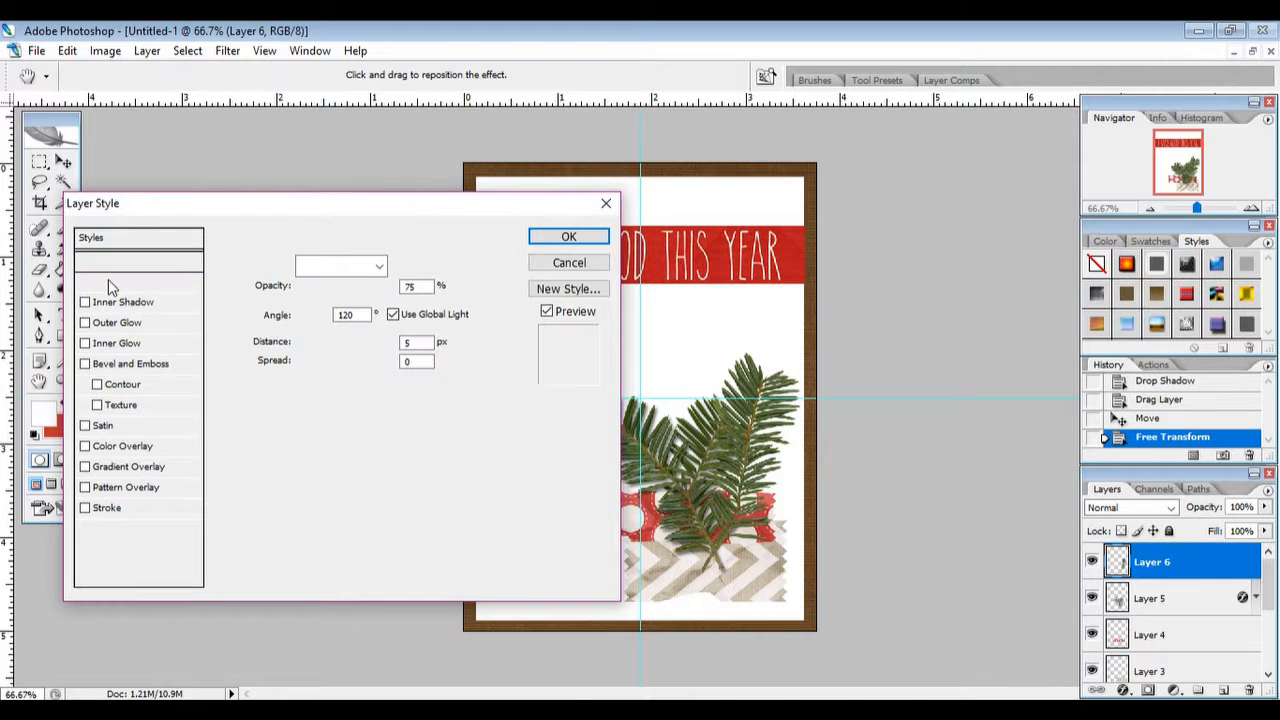
{"action": "double_click", "coordinate": [412, 287]}
{"action": "type", "text": "50"}
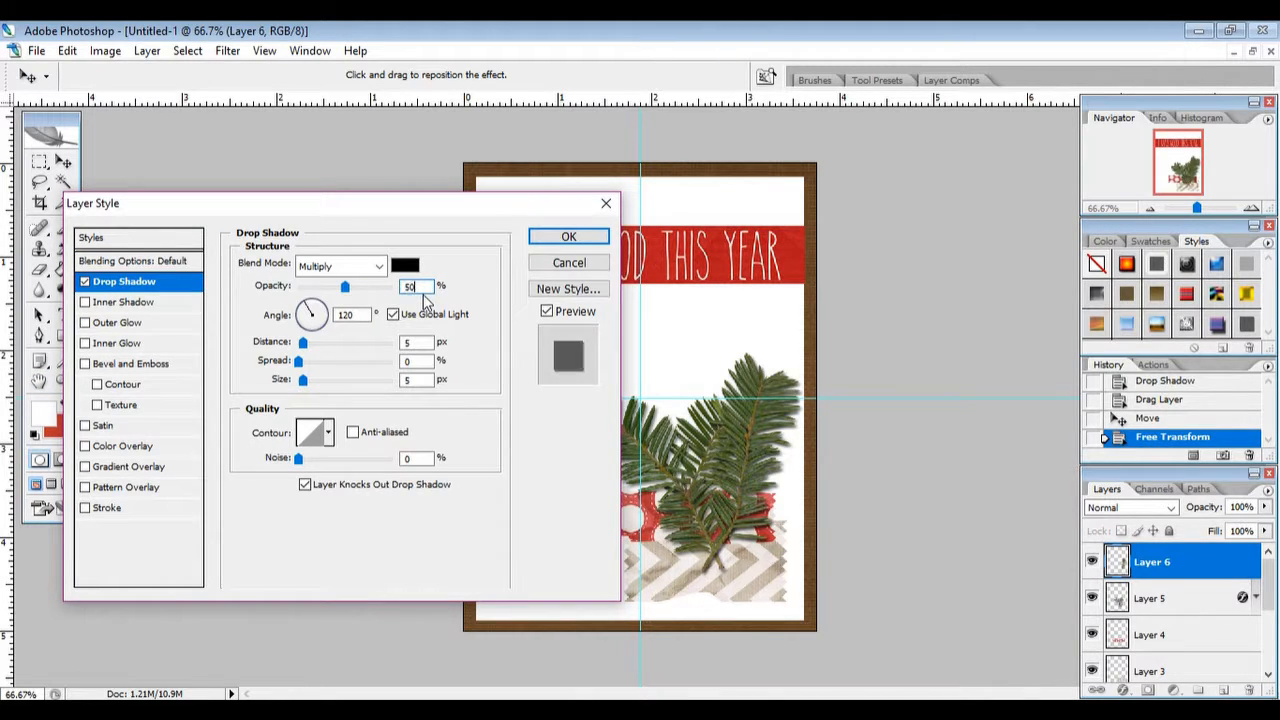
{"action": "left_click", "coordinate": [548, 240]}
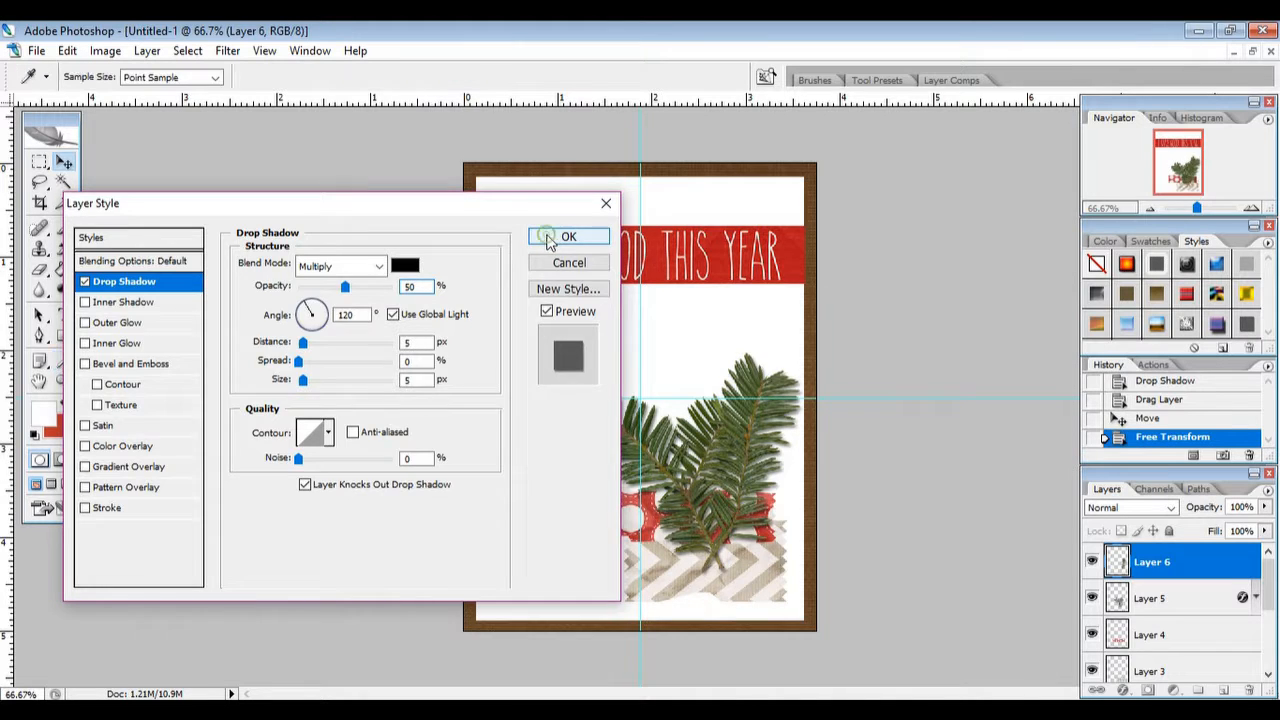
Restore the card to a floating window and close the single sprig's source image
{"action": "left_click", "coordinate": [1253, 52]}
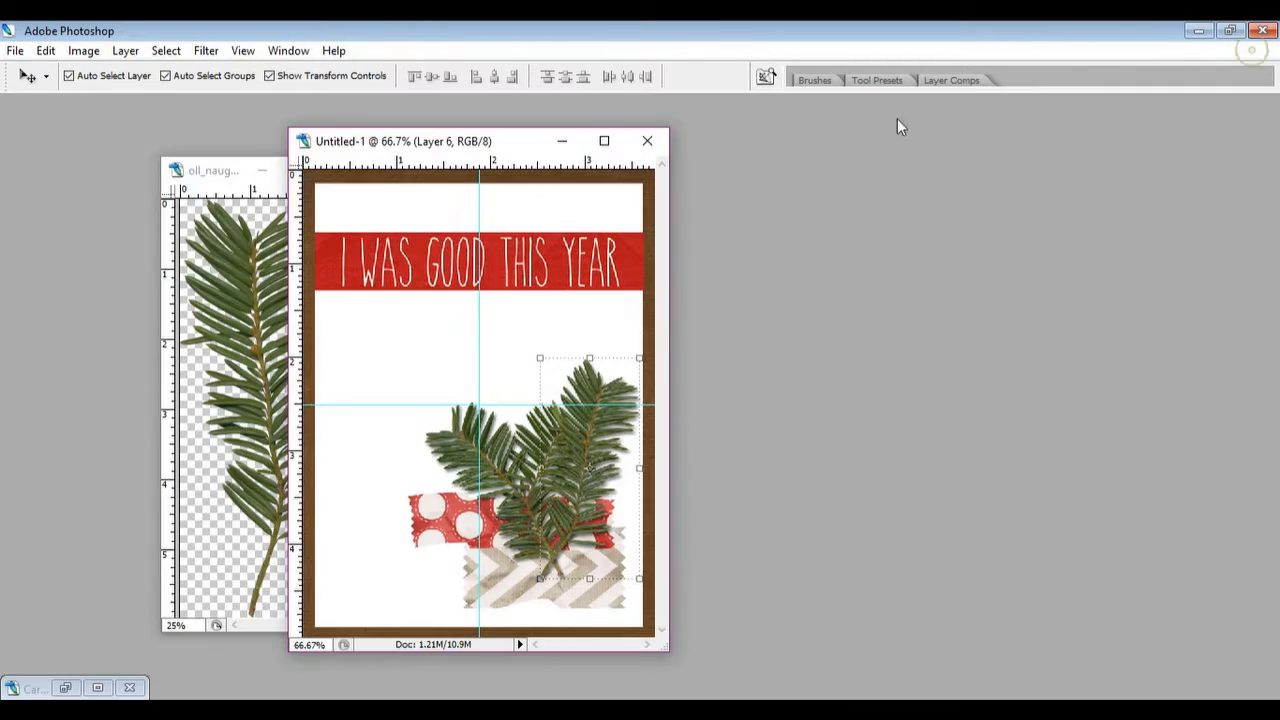
{"action": "left_click", "coordinate": [229, 181]}
{"action": "left_click", "coordinate": [342, 172]}
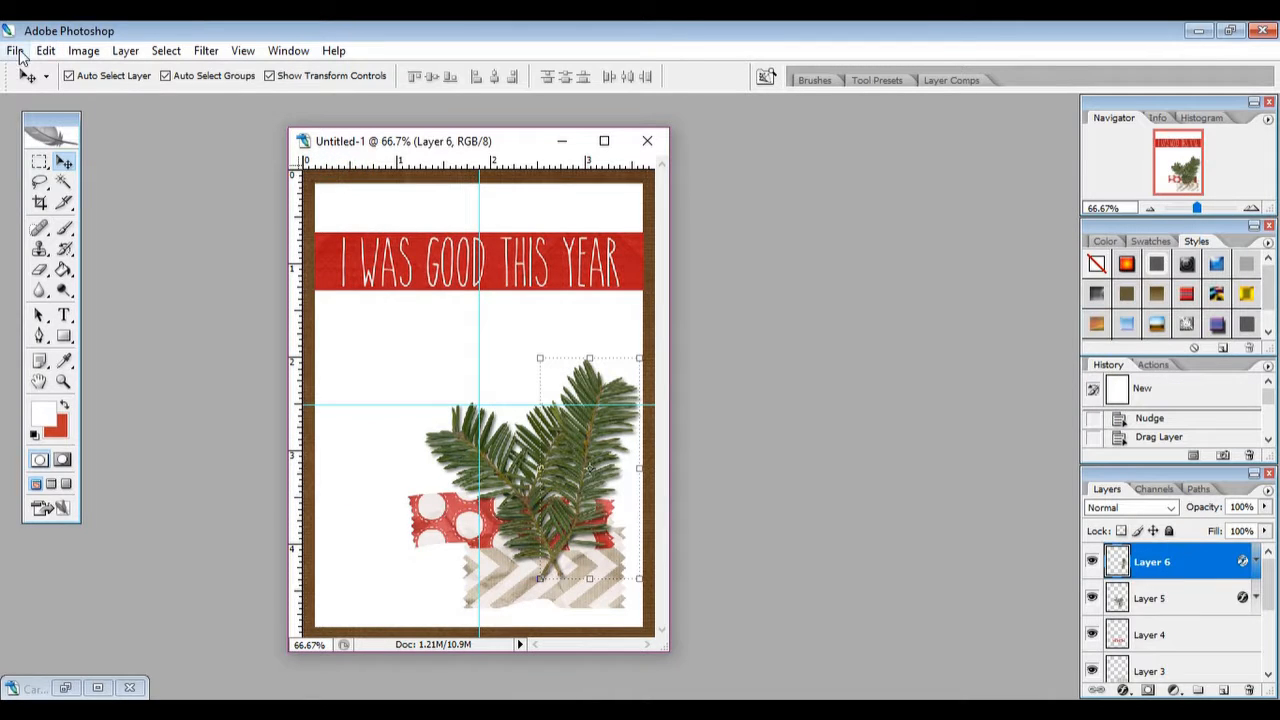
Open the oll_naughtynice_reindeer 4 and oll_naughtynice_star red images together and minimize the star's window
{"action": "left_click", "coordinate": [16, 51]}
{"action": "left_click", "coordinate": [58, 87]}
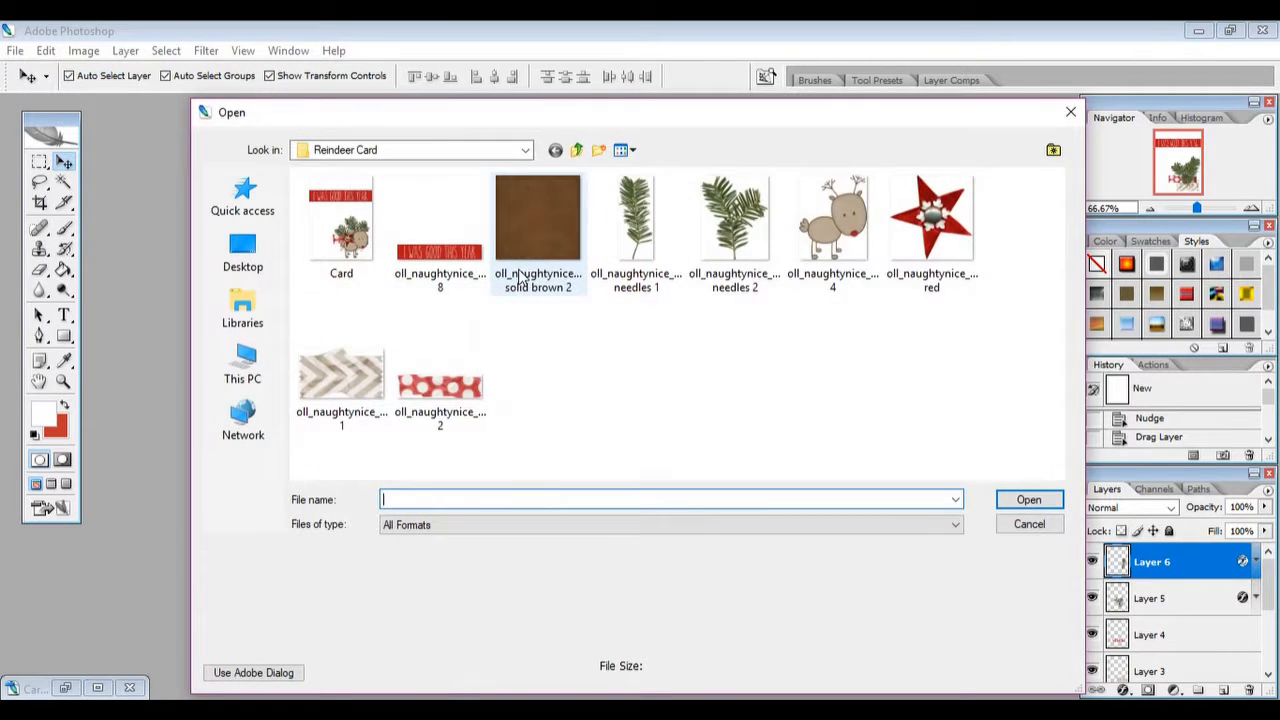
{"action": "left_click", "coordinate": [816, 244]}
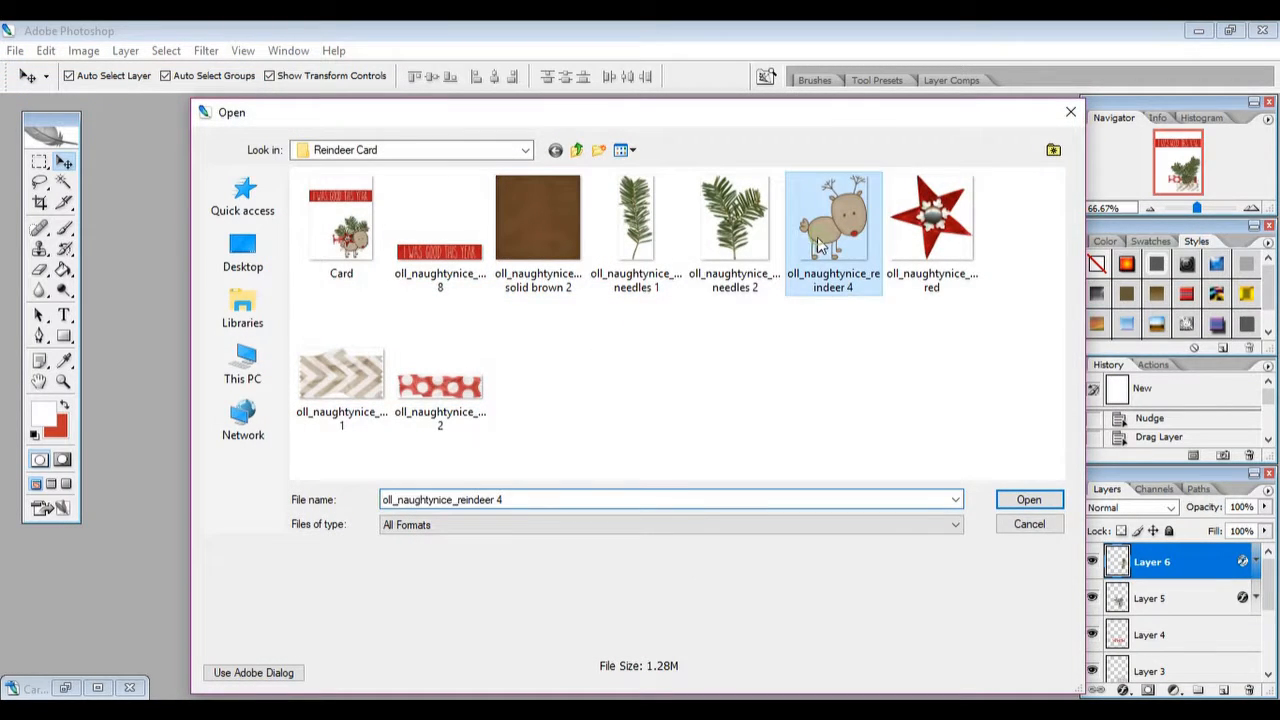
{"action": "left_click", "coordinate": [921, 249], "text": "ctrl"}
{"action": "key", "text": "Return"}
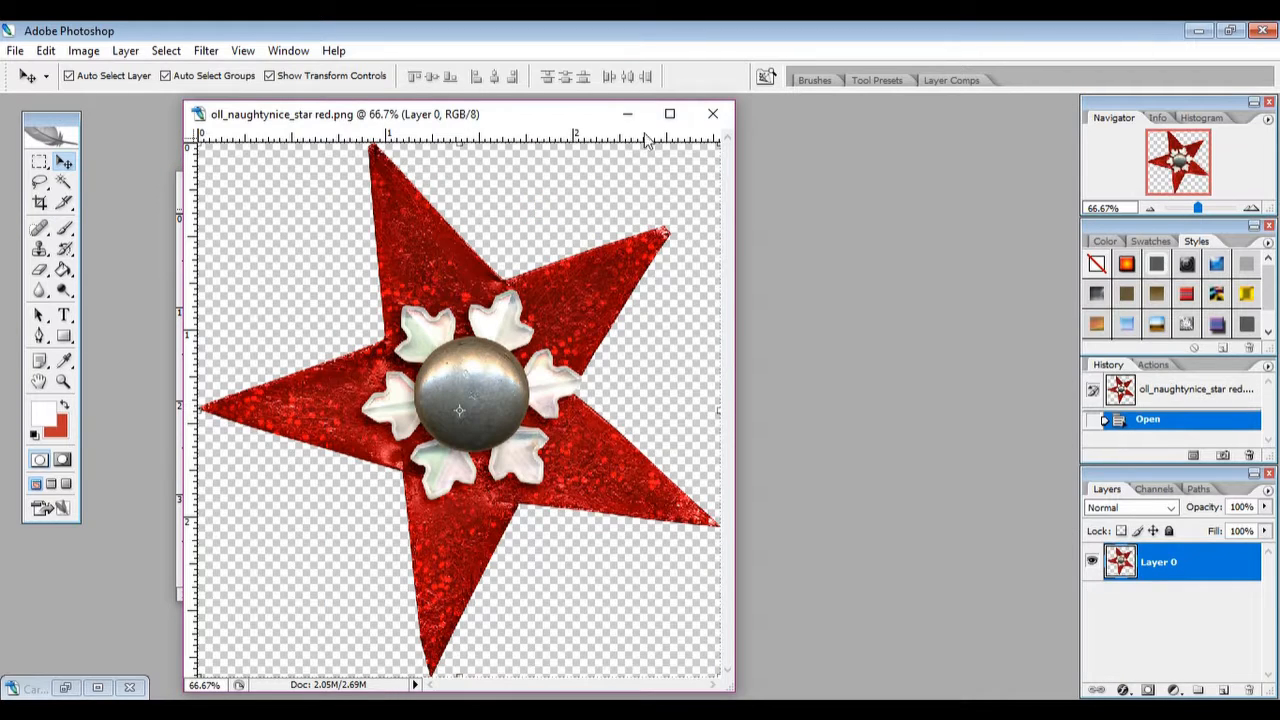
{"action": "left_click", "coordinate": [627, 114]}
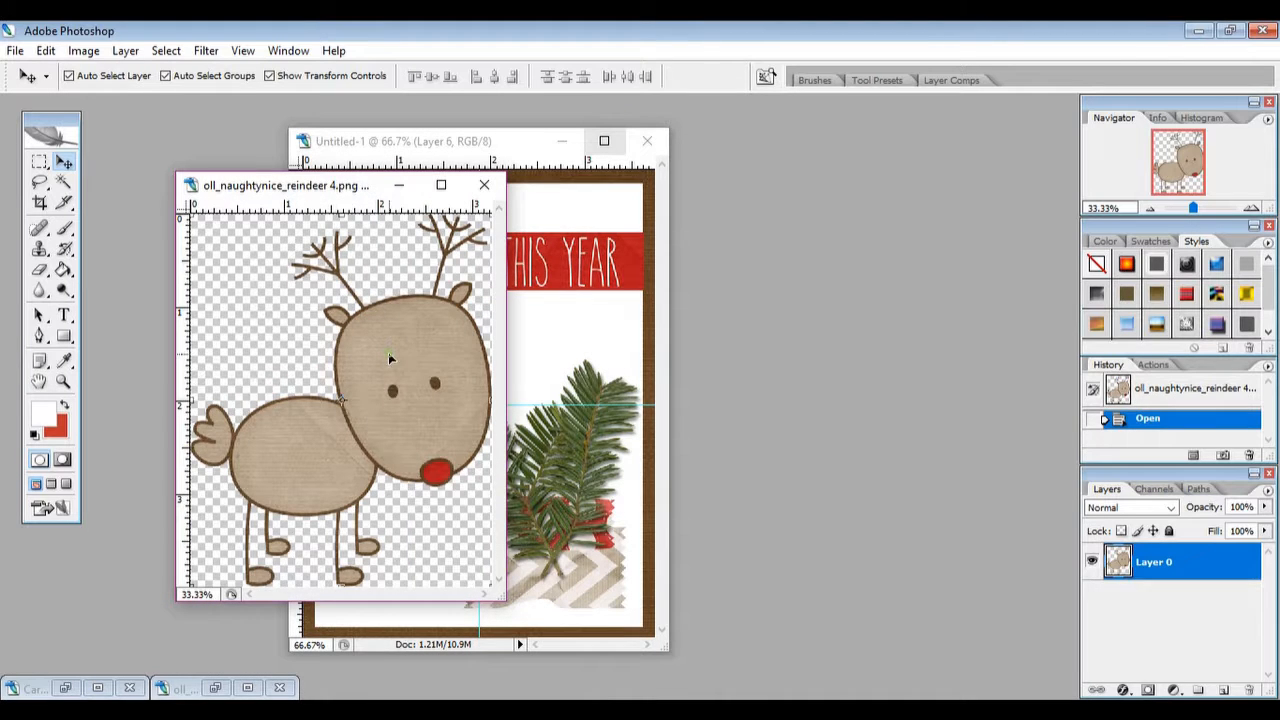
Copy the reindeer into the card and close its source image without saving changes
{"action": "left_click_drag", "start_coordinate": [388, 352], "coordinate": [534, 349]}
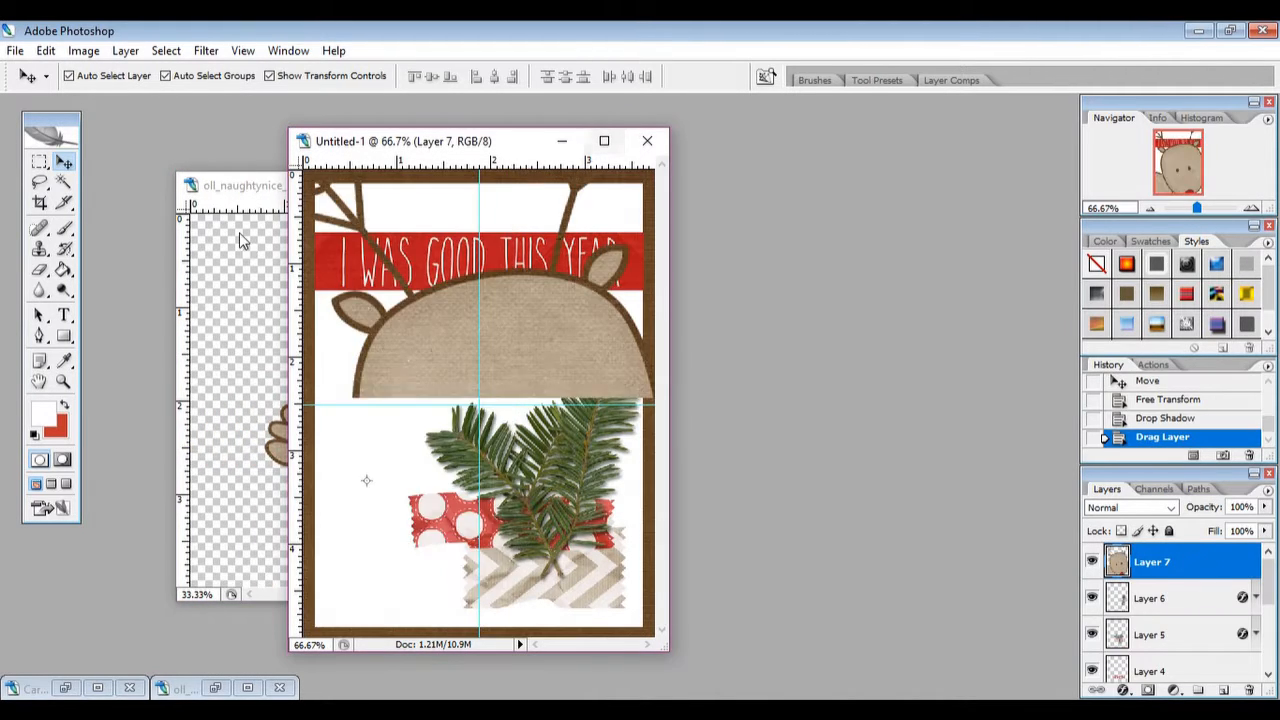
{"action": "left_click", "coordinate": [223, 211]}
{"action": "left_click", "coordinate": [484, 185]}
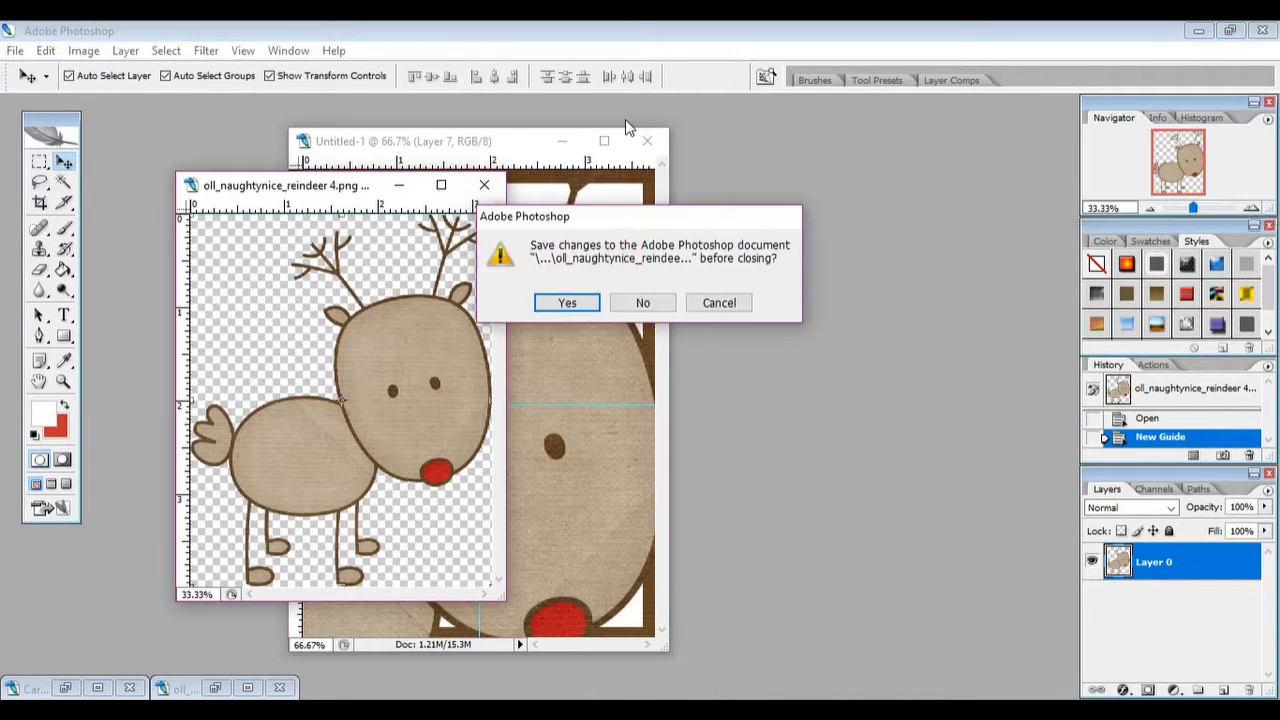
{"action": "left_click", "coordinate": [630, 303]}
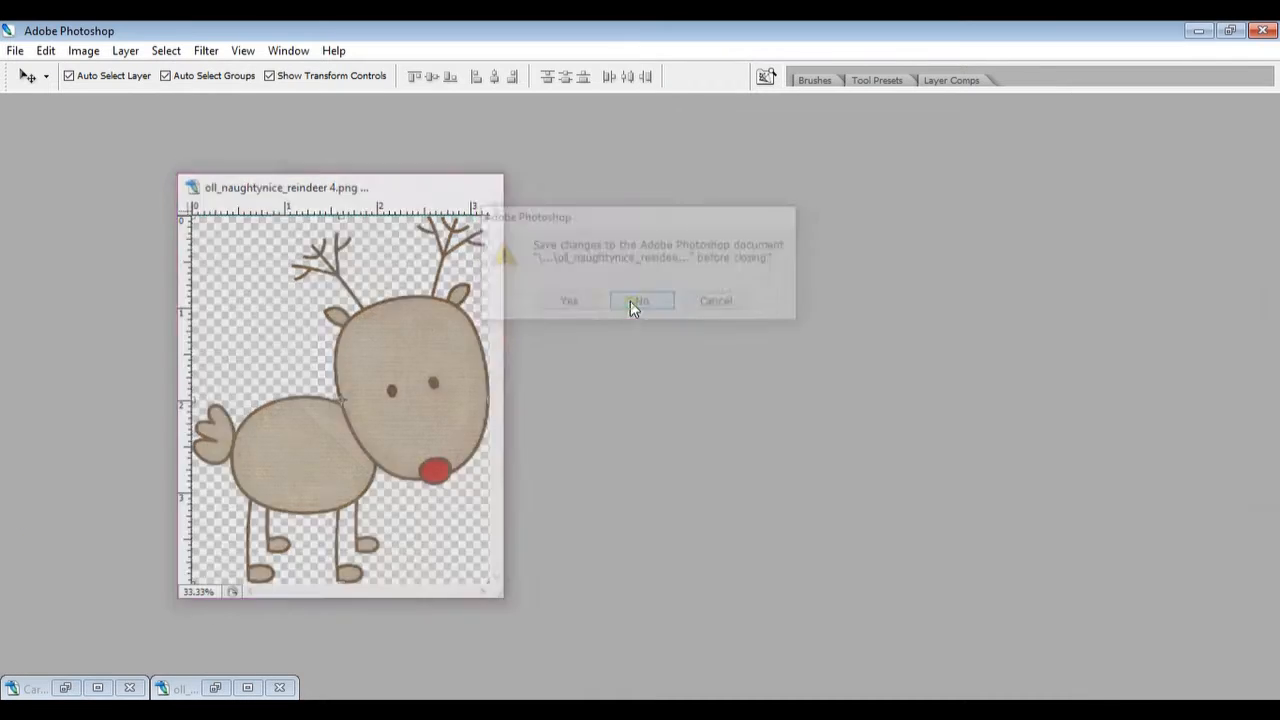
Maximize the card's window, scale the reindeer to 26.0% and place it over the washi tapes in the card's lower right
{"action": "left_click", "coordinate": [604, 141]}
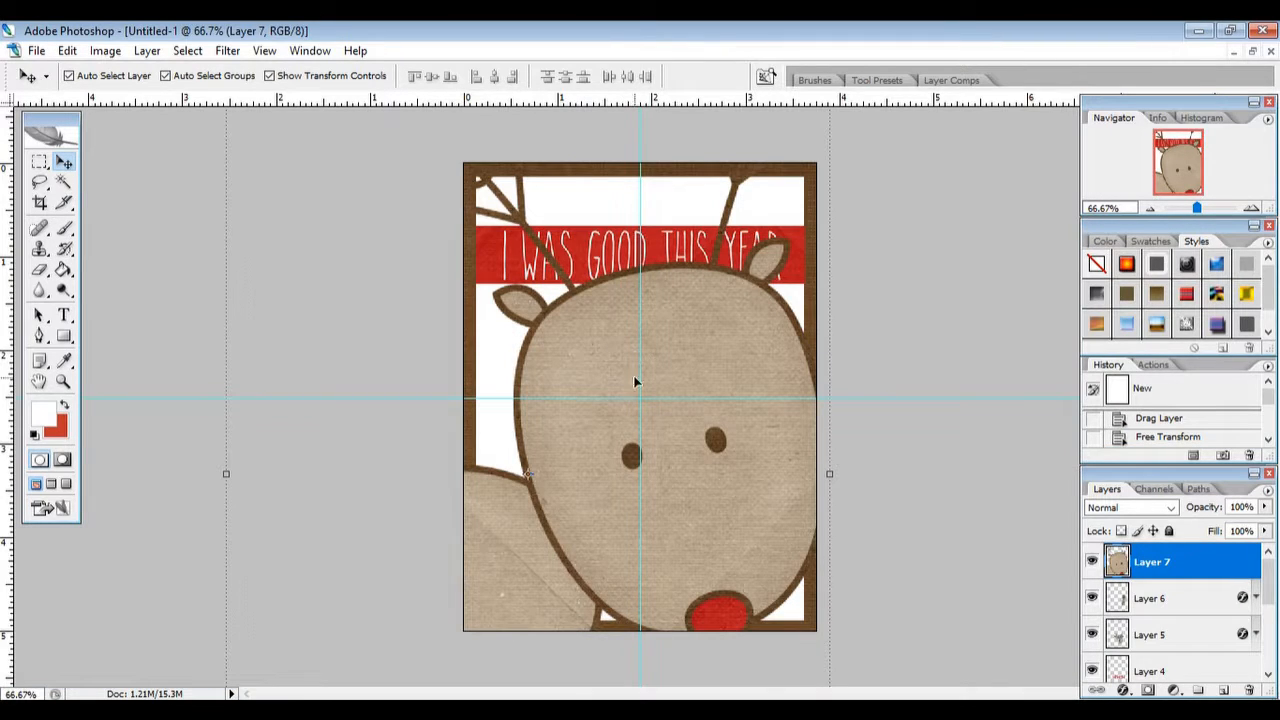
{"action": "left_click_drag", "start_coordinate": [674, 357], "coordinate": [684, 407]}
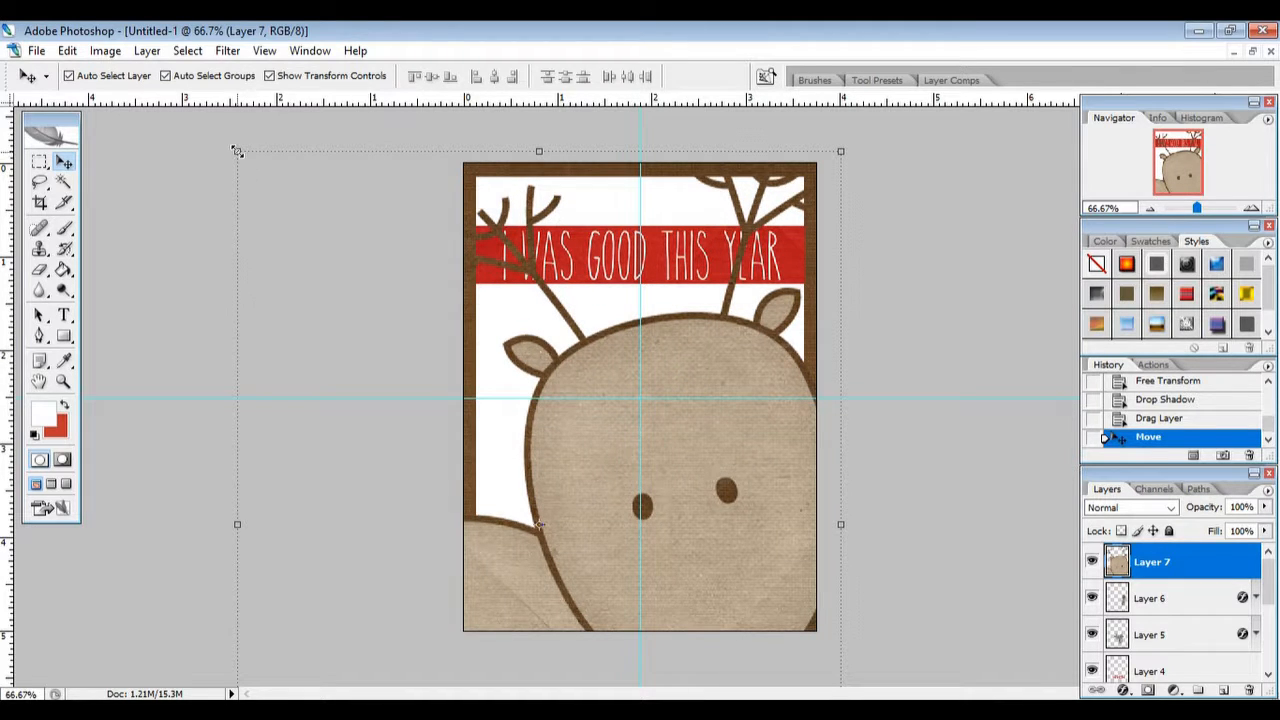
{"action": "left_click_drag", "start_coordinate": [237, 150], "coordinate": [600, 601]}
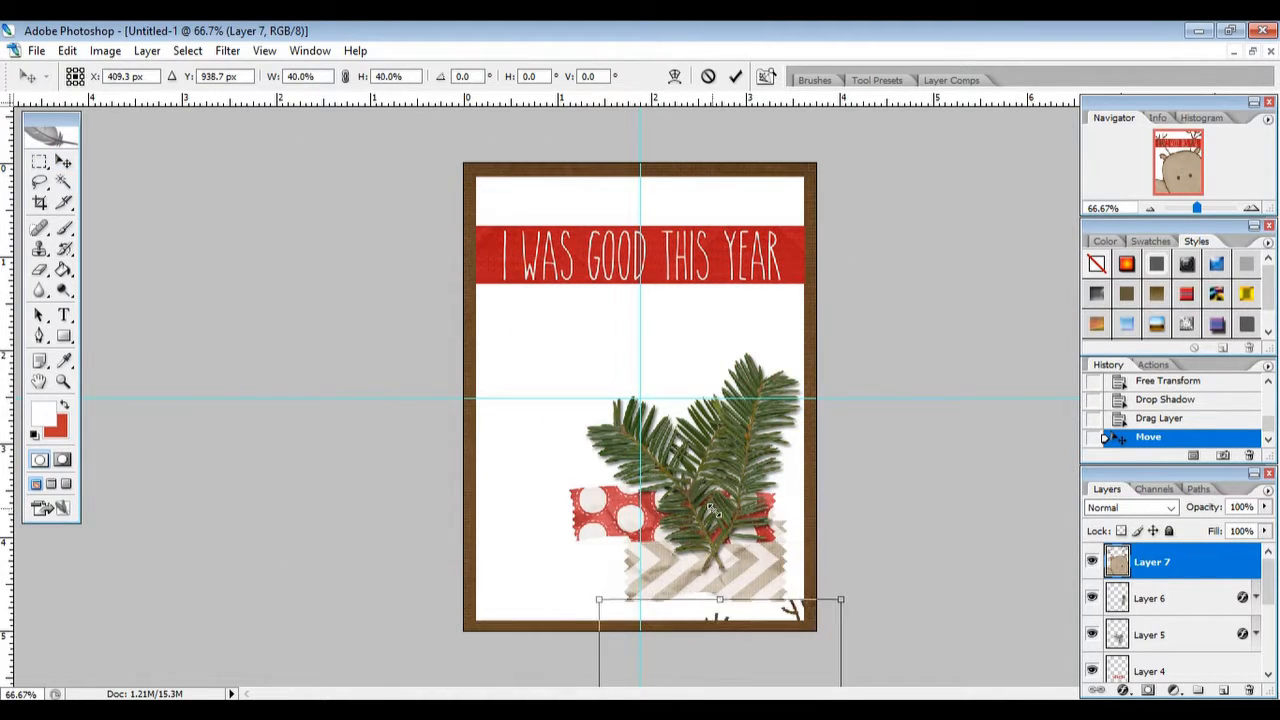
{"action": "left_click_drag", "start_coordinate": [771, 666], "coordinate": [706, 379]}
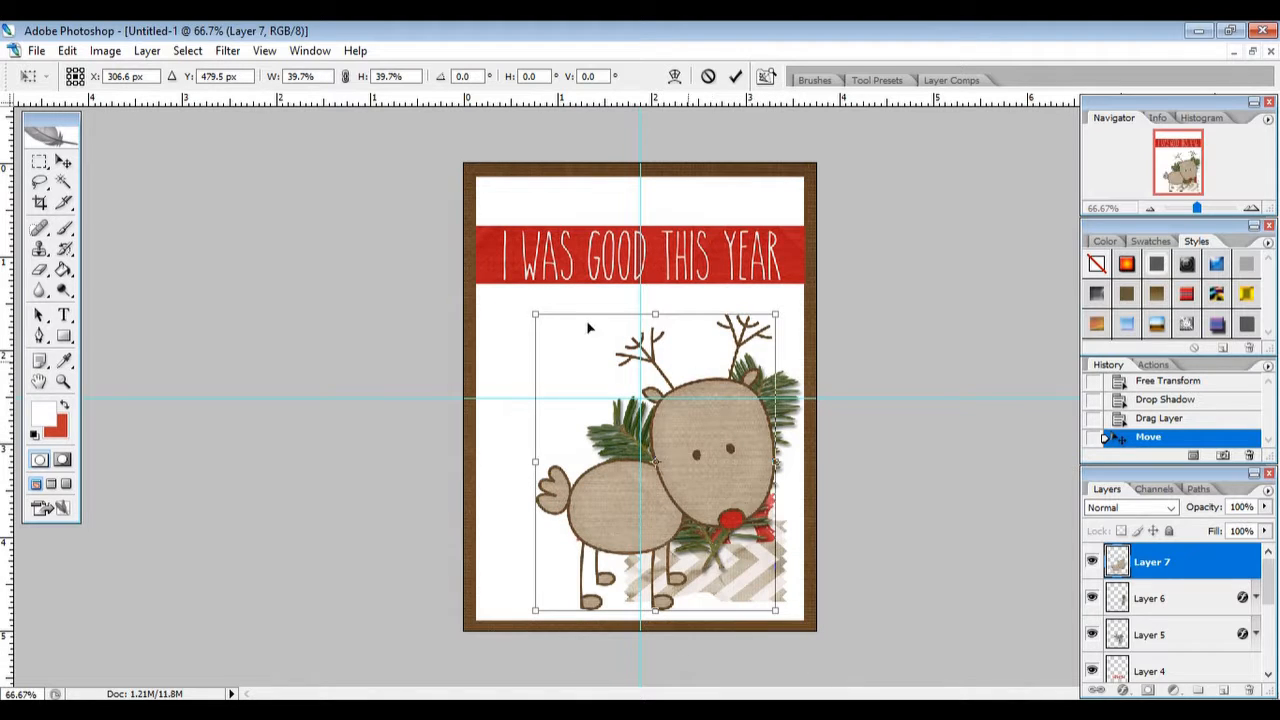
{"action": "left_click_drag", "start_coordinate": [530, 313], "coordinate": [618, 415]}
{"action": "left_click", "coordinate": [735, 76]}
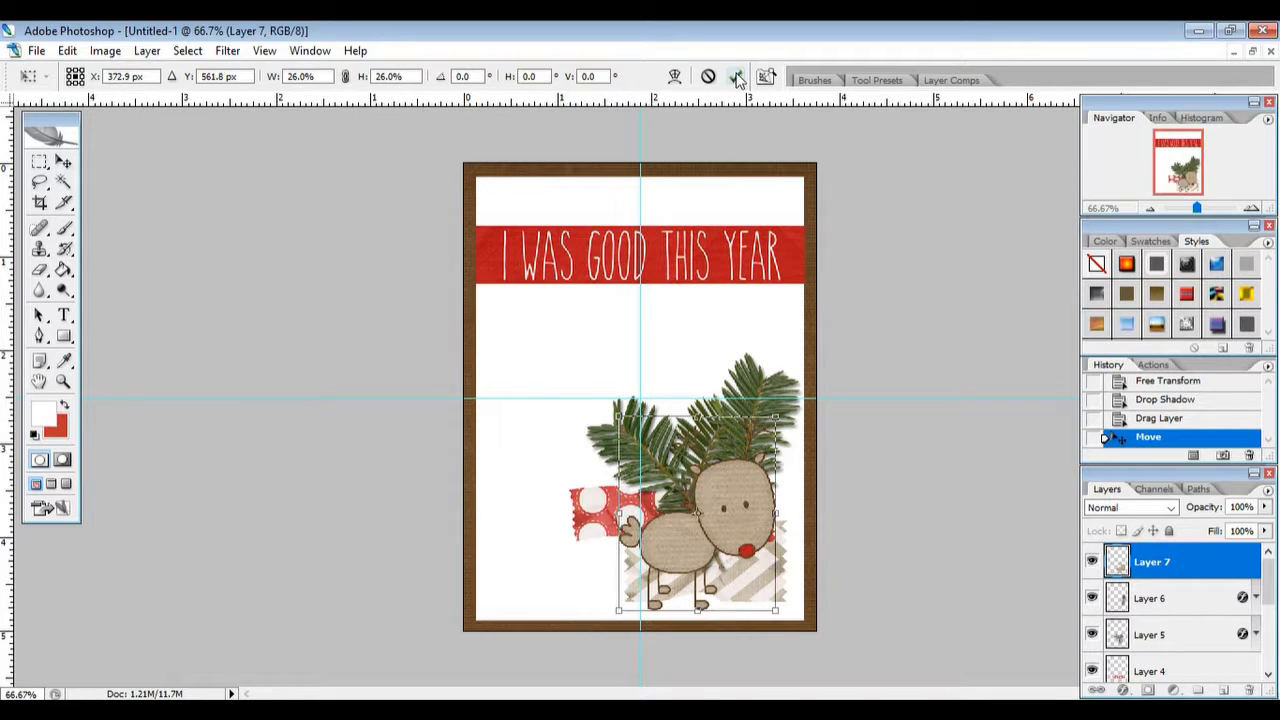
{"action": "left_click_drag", "start_coordinate": [735, 497], "coordinate": [744, 490]}
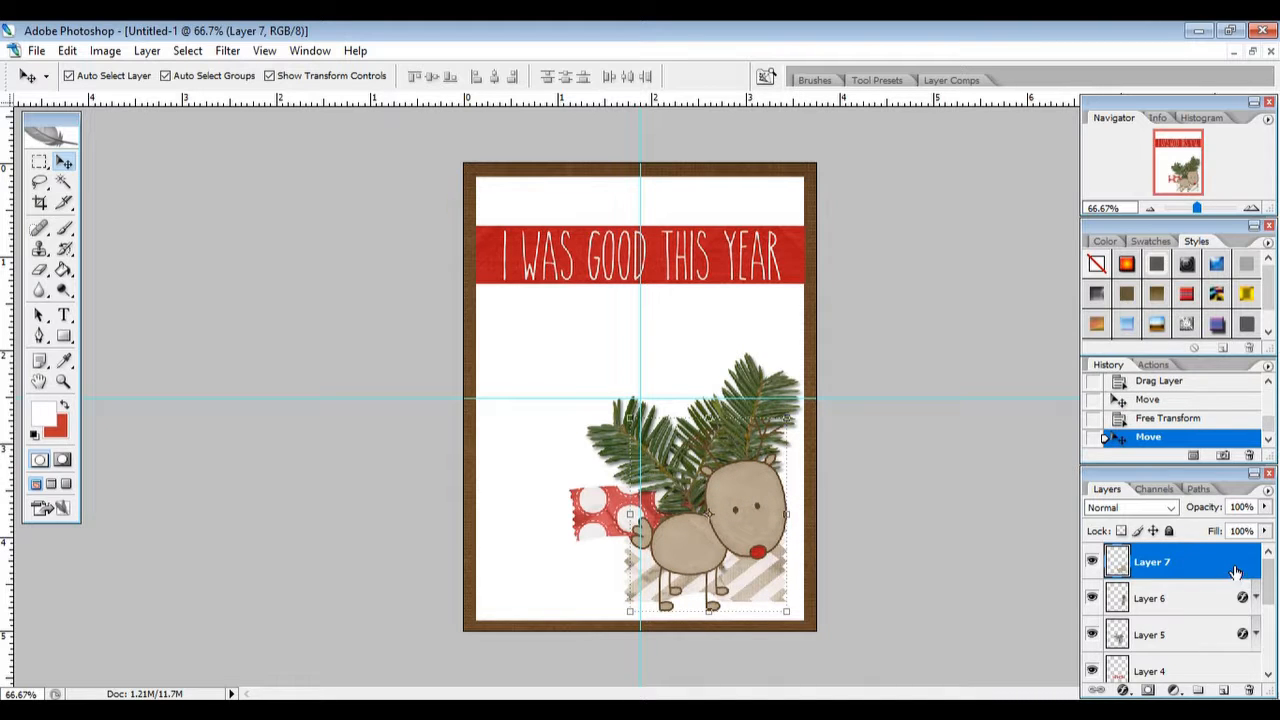
Add a drop shadow with the default 75% opacity to the reindeer
{"action": "double_click", "coordinate": [1235, 568]}
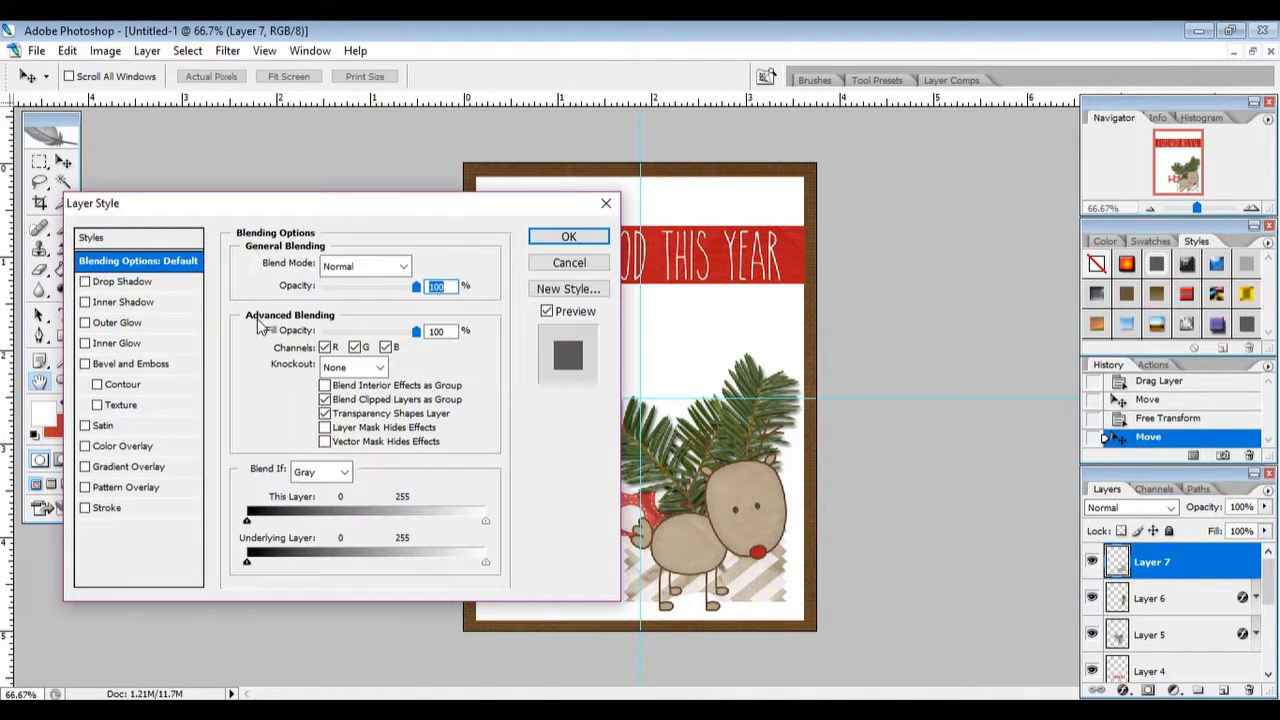
{"action": "left_click", "coordinate": [150, 284]}
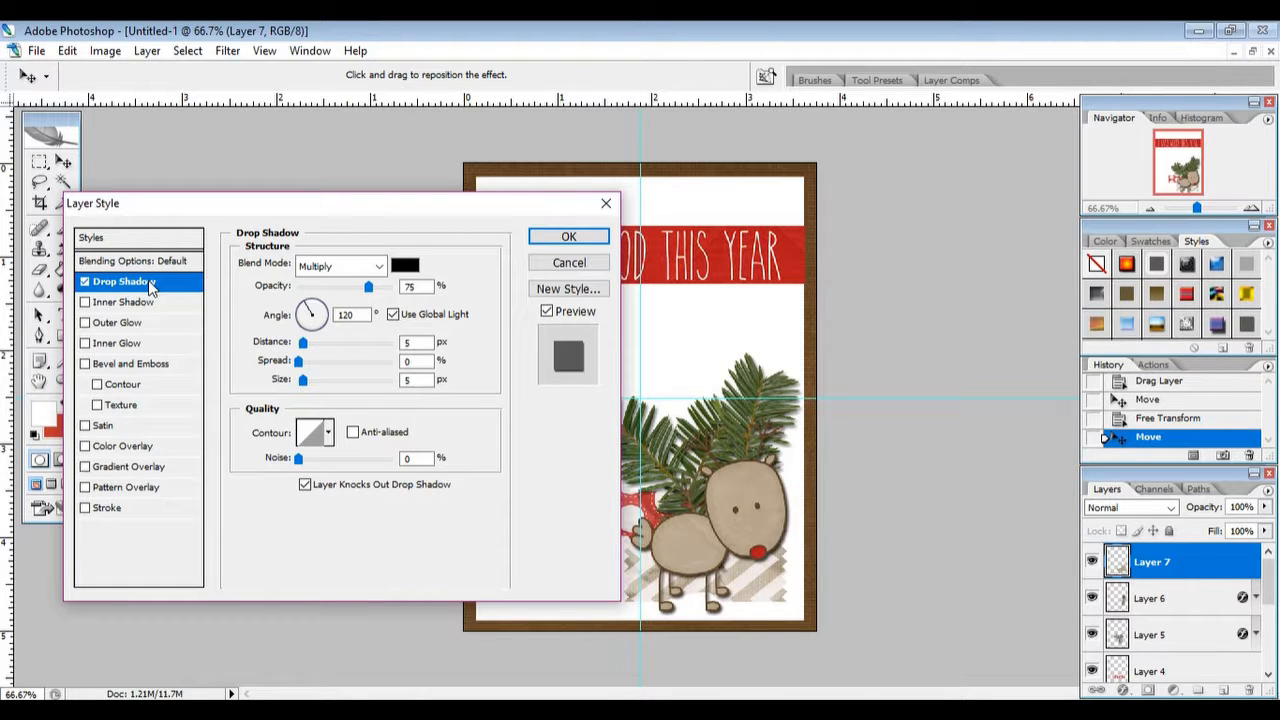
{"action": "left_click", "coordinate": [560, 237]}
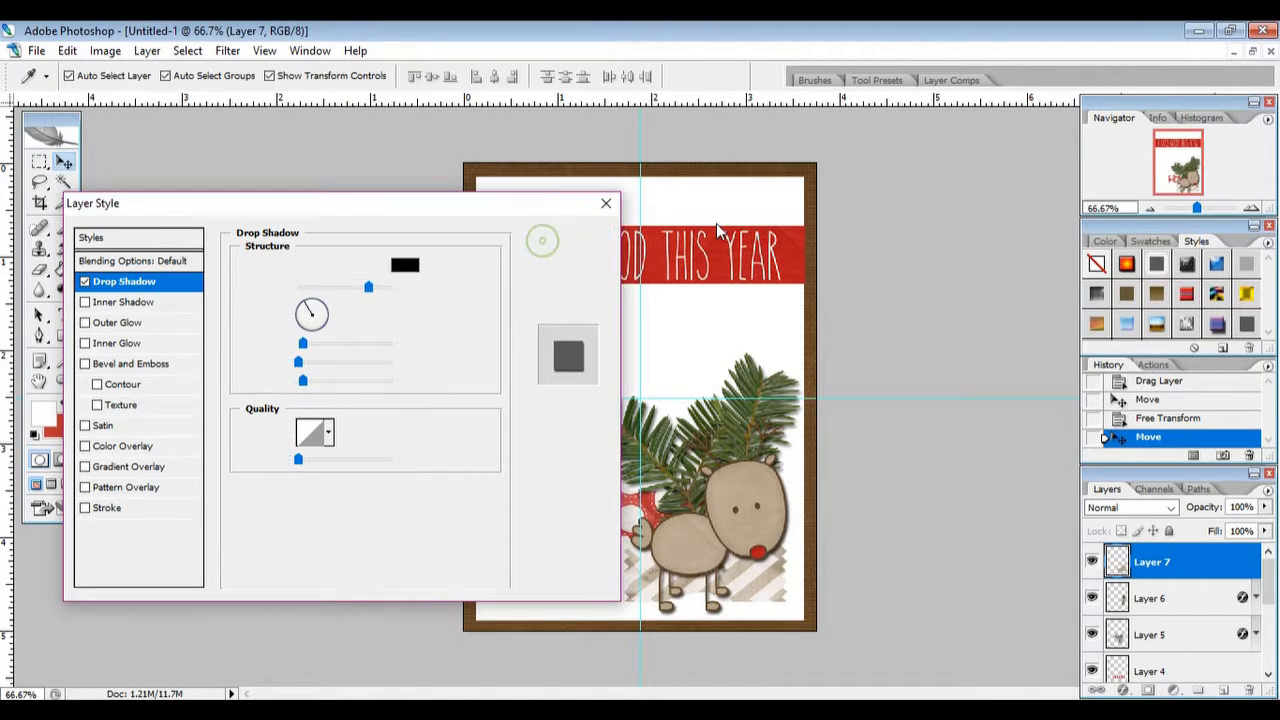
Place the card and oll_naughtynice_star red.png side by side and copy the red star into the card
{"action": "left_click", "coordinate": [1253, 52]}
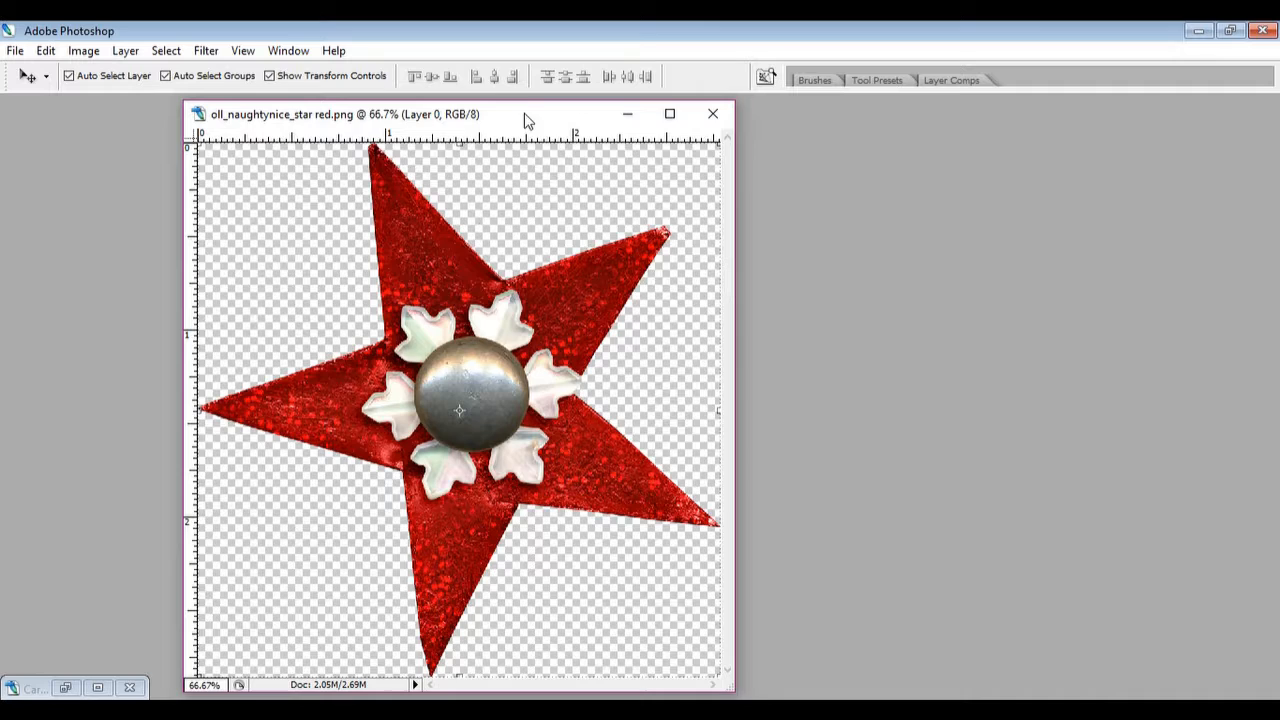
{"action": "left_click_drag", "start_coordinate": [525, 118], "coordinate": [913, 175]}
{"action": "key", "text": "Tab"}
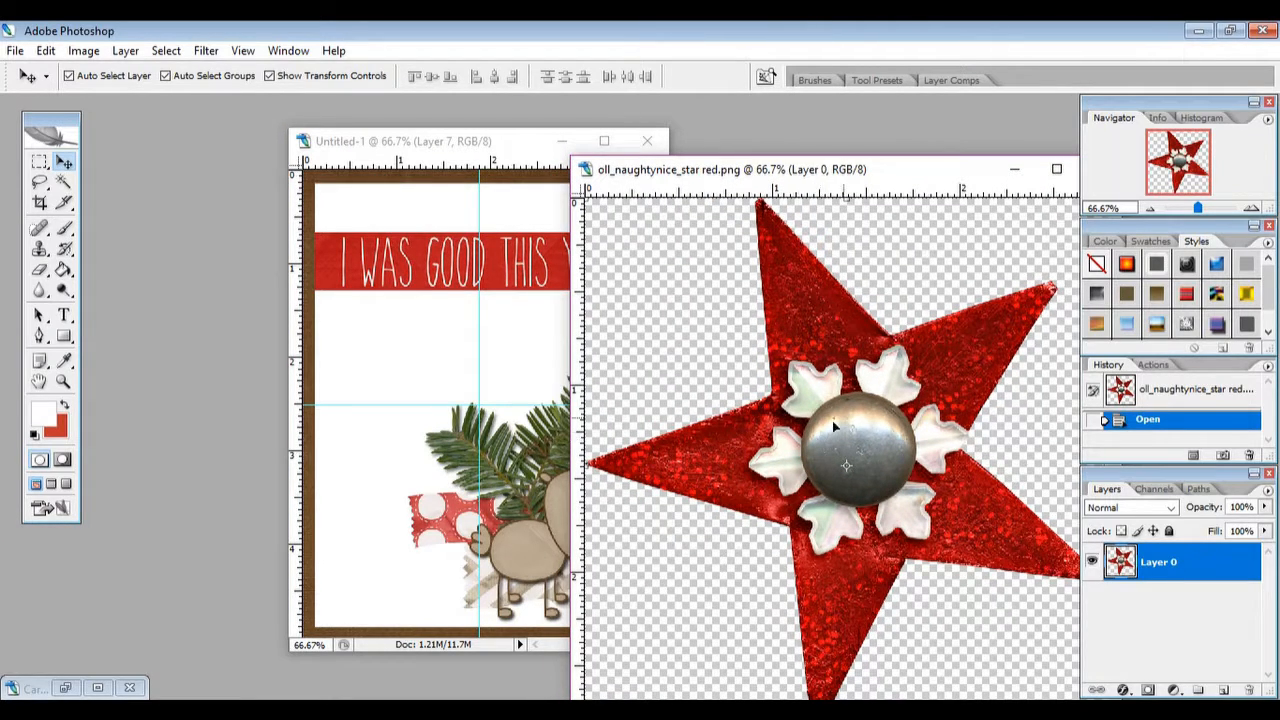
{"action": "left_click_drag", "start_coordinate": [715, 464], "coordinate": [455, 397]}
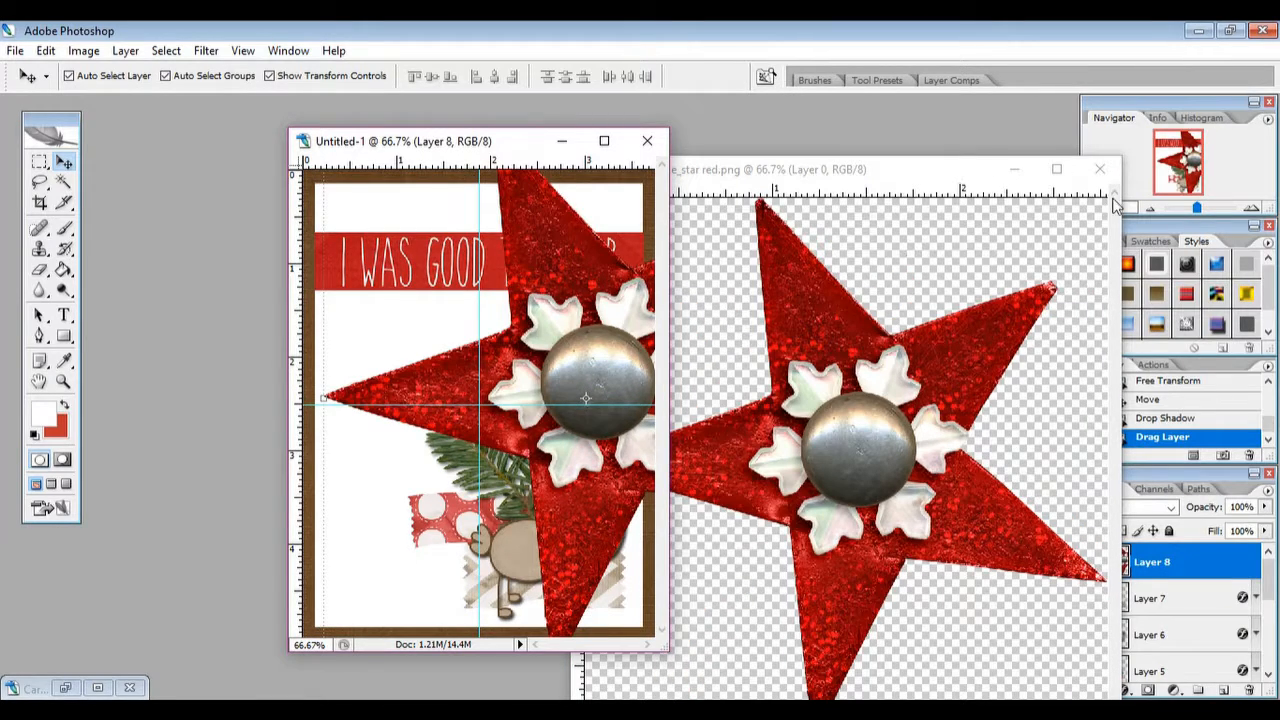
Close the star's source image, maximize the card, scale the red star to 13.8% and place it beside the reindeer's head over its body
{"action": "left_click", "coordinate": [1100, 168]}
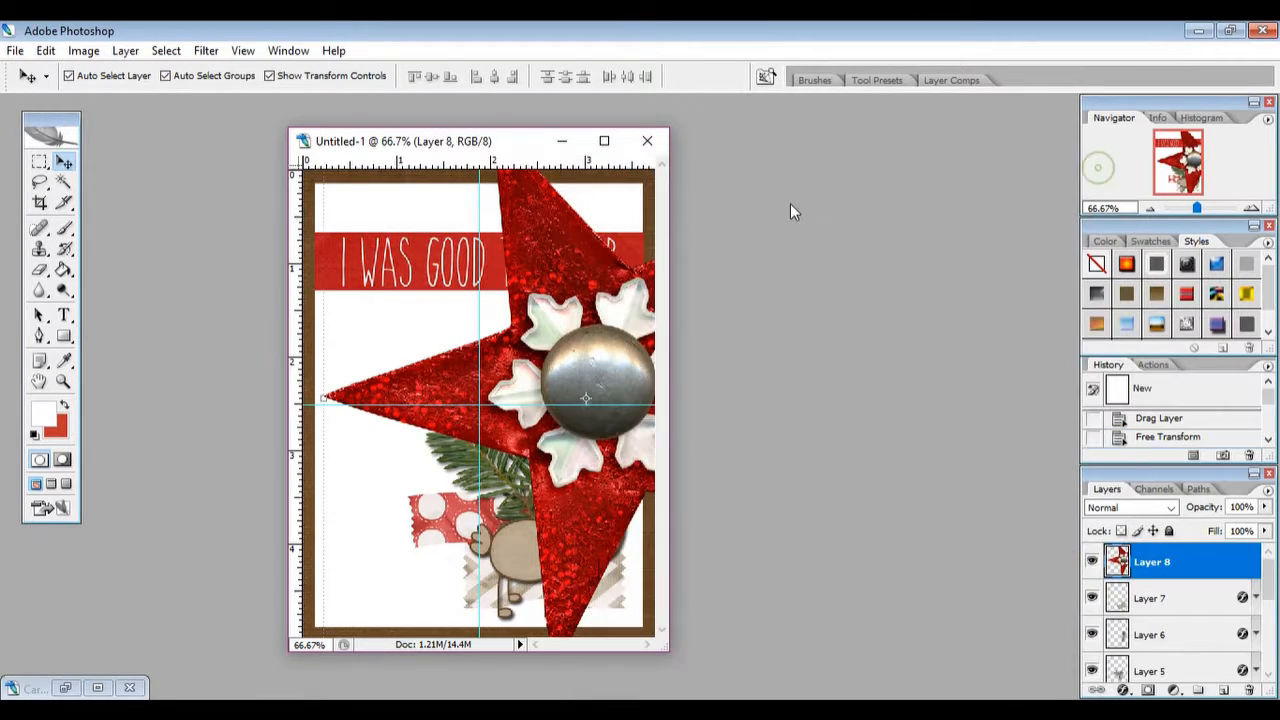
{"action": "left_click", "coordinate": [613, 144]}
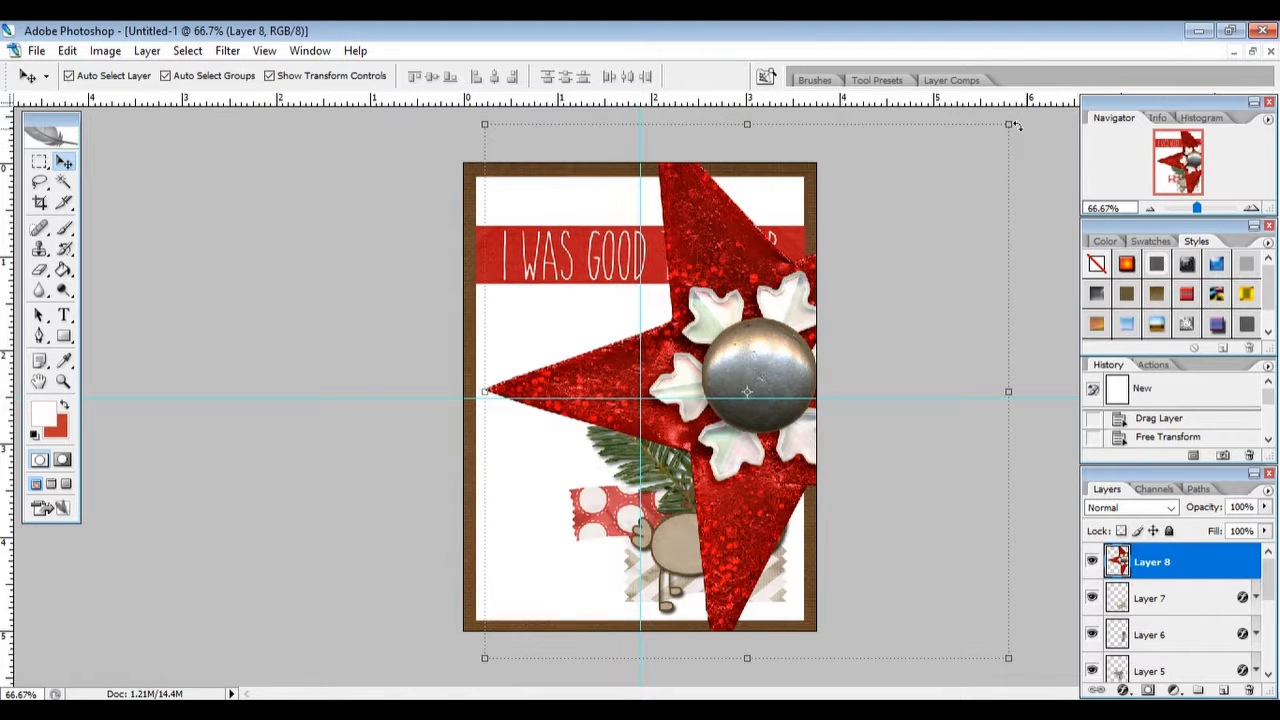
{"action": "left_click_drag", "start_coordinate": [1008, 122], "coordinate": [696, 478]}
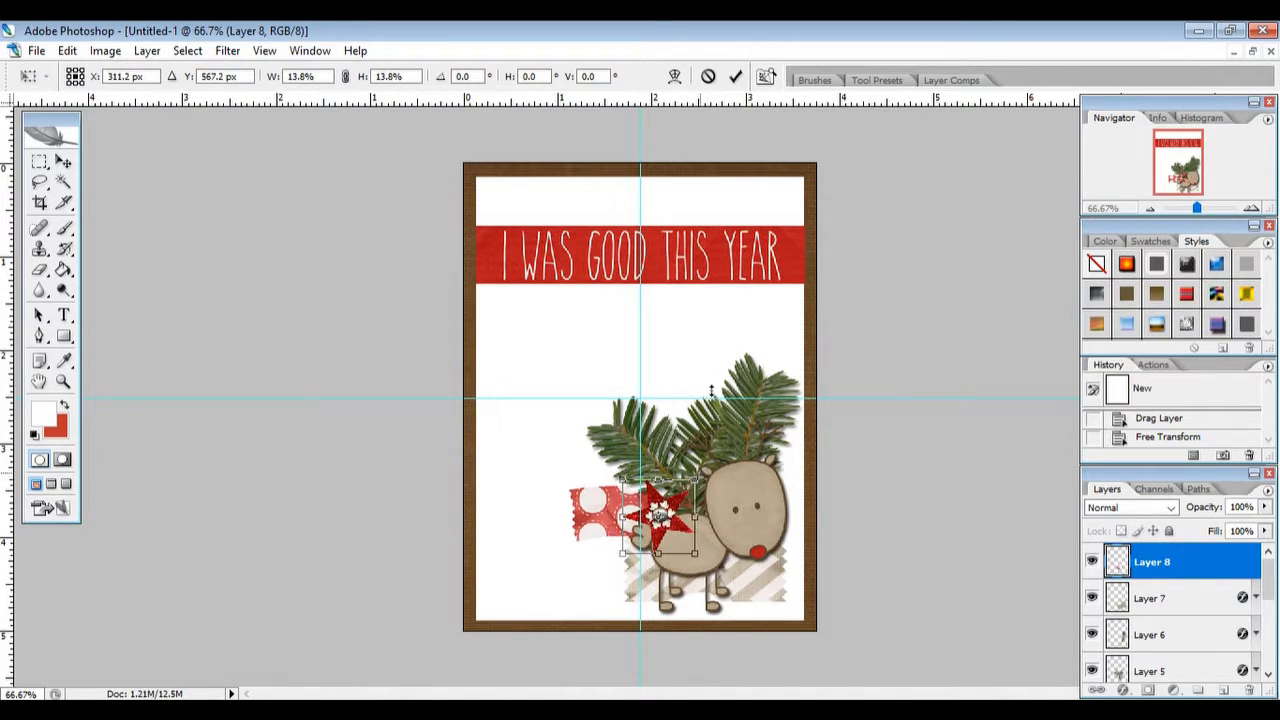
{"action": "left_click", "coordinate": [735, 77]}
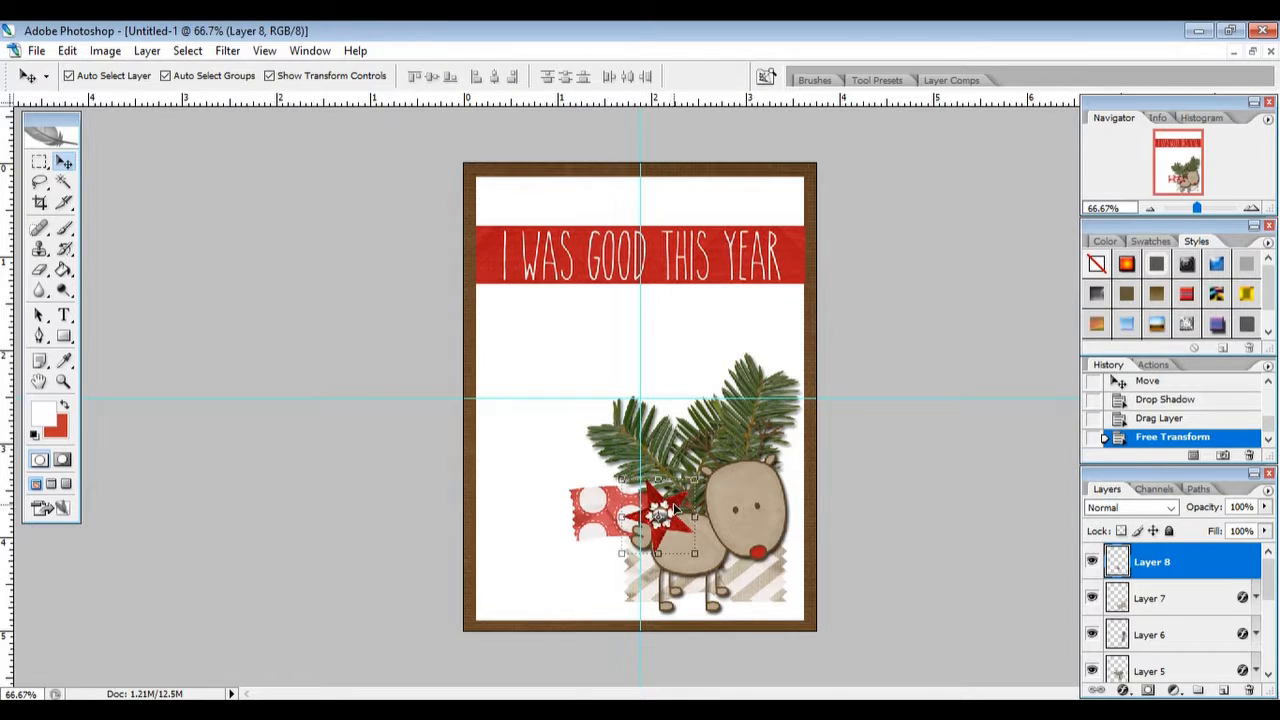
{"action": "left_click_drag", "start_coordinate": [677, 501], "coordinate": [686, 489]}
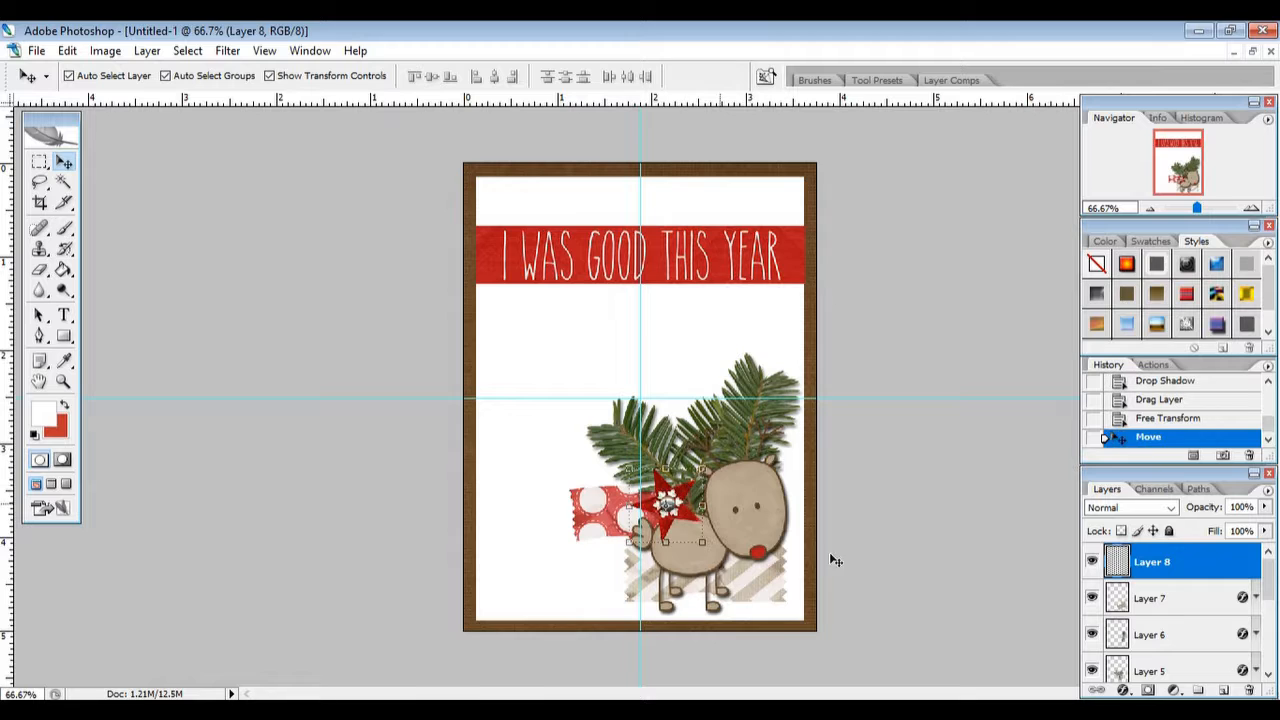
Preview the Drop Shadow, Inner Shadow, Outer Glow and Inner Glow effects on the red star one at a time and apply only Drop Shadow
{"action": "double_click", "coordinate": [1248, 563]}
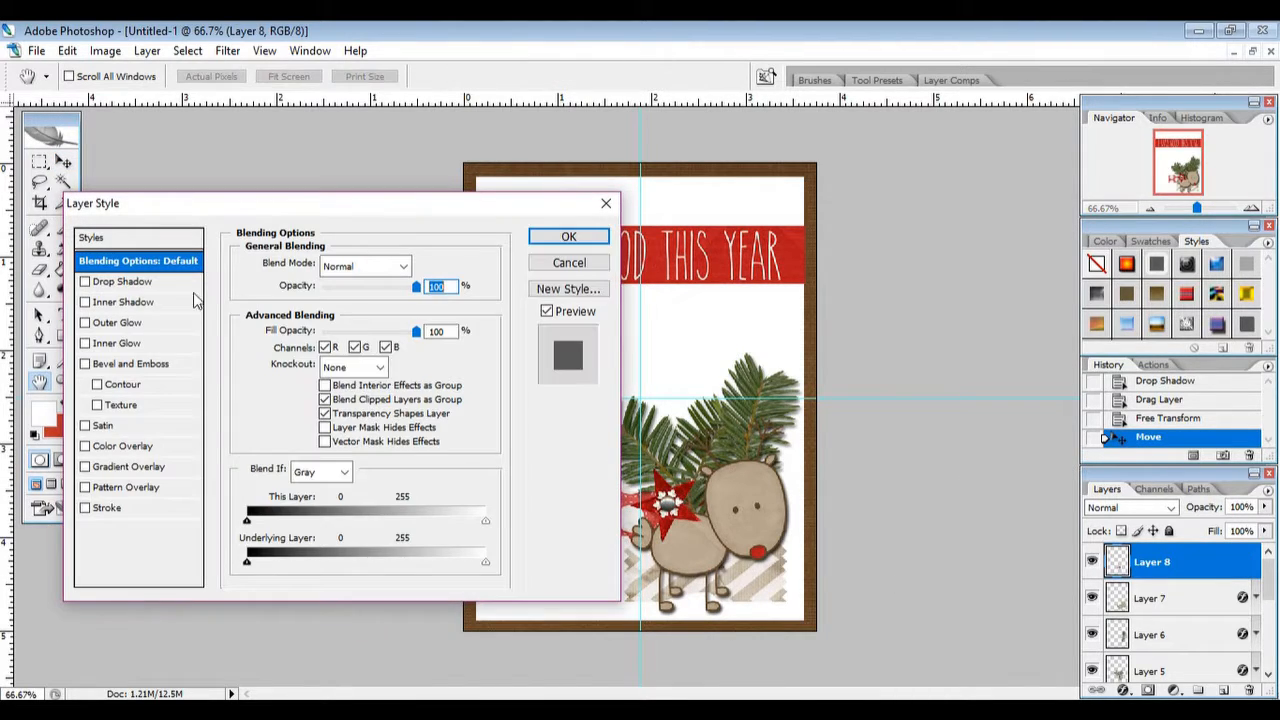
{"action": "left_click", "coordinate": [85, 282]}
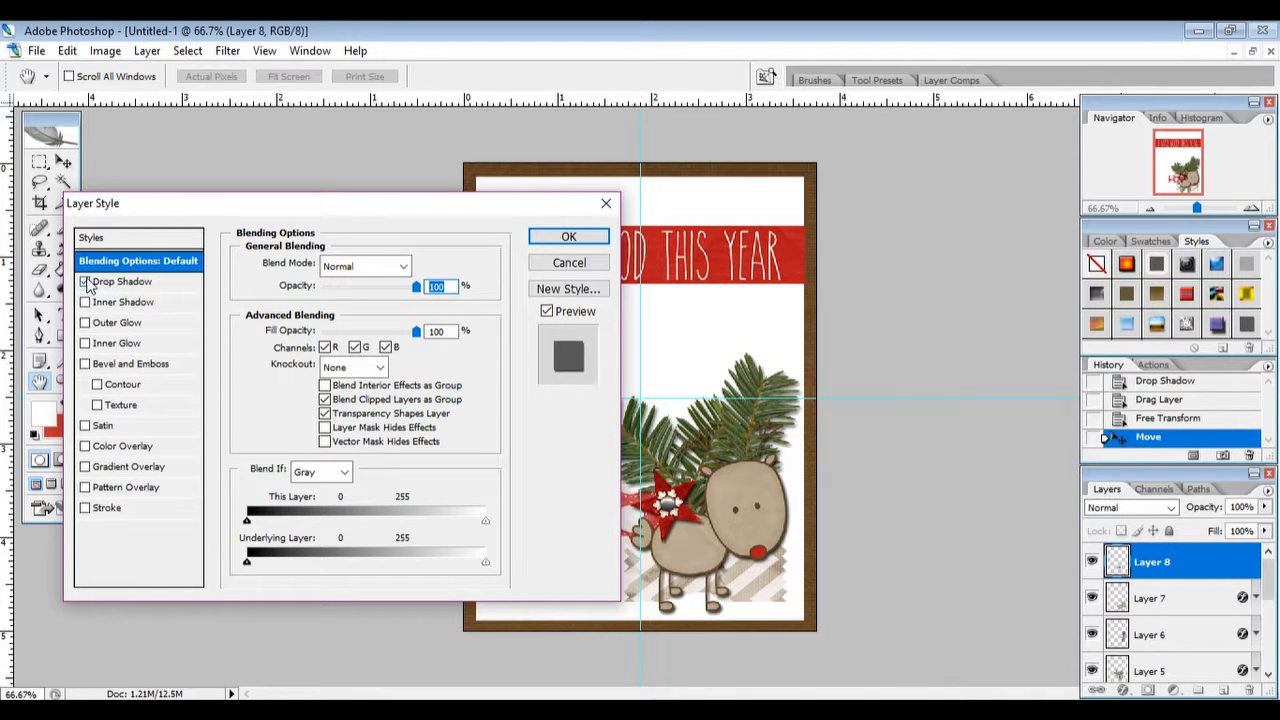
{"action": "left_click", "coordinate": [85, 282]}
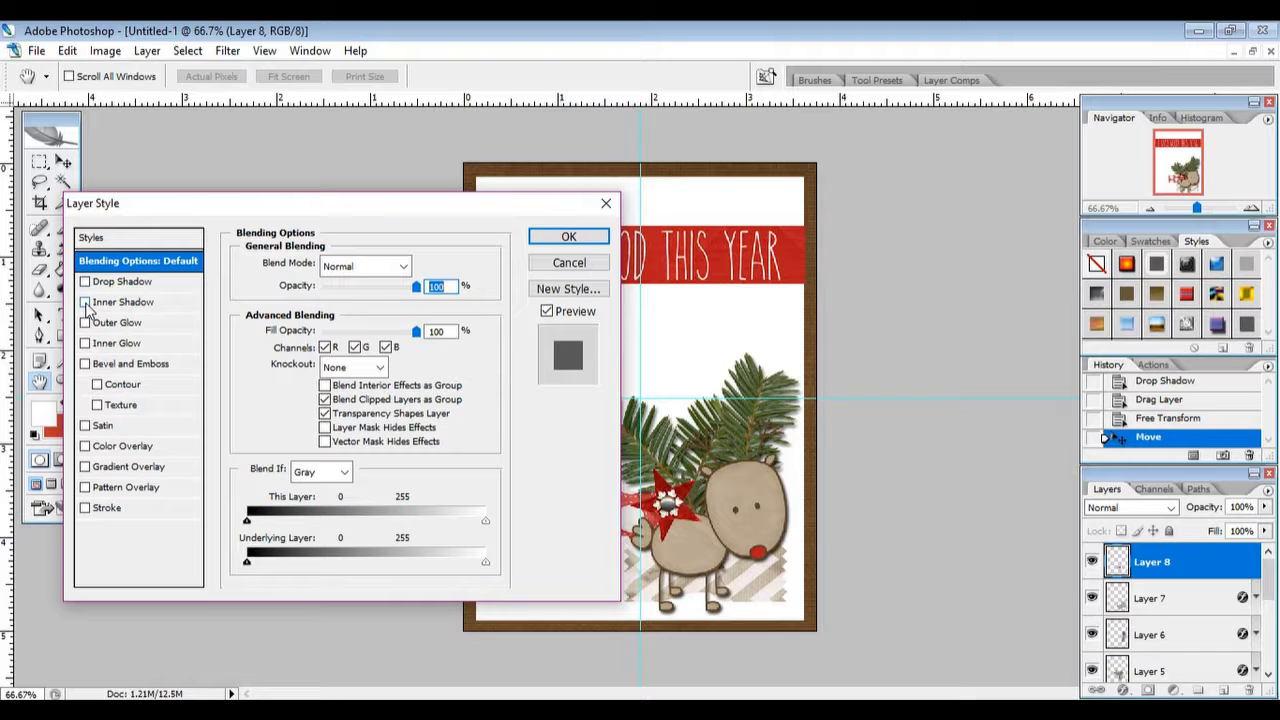
{"action": "left_click", "coordinate": [85, 303]}
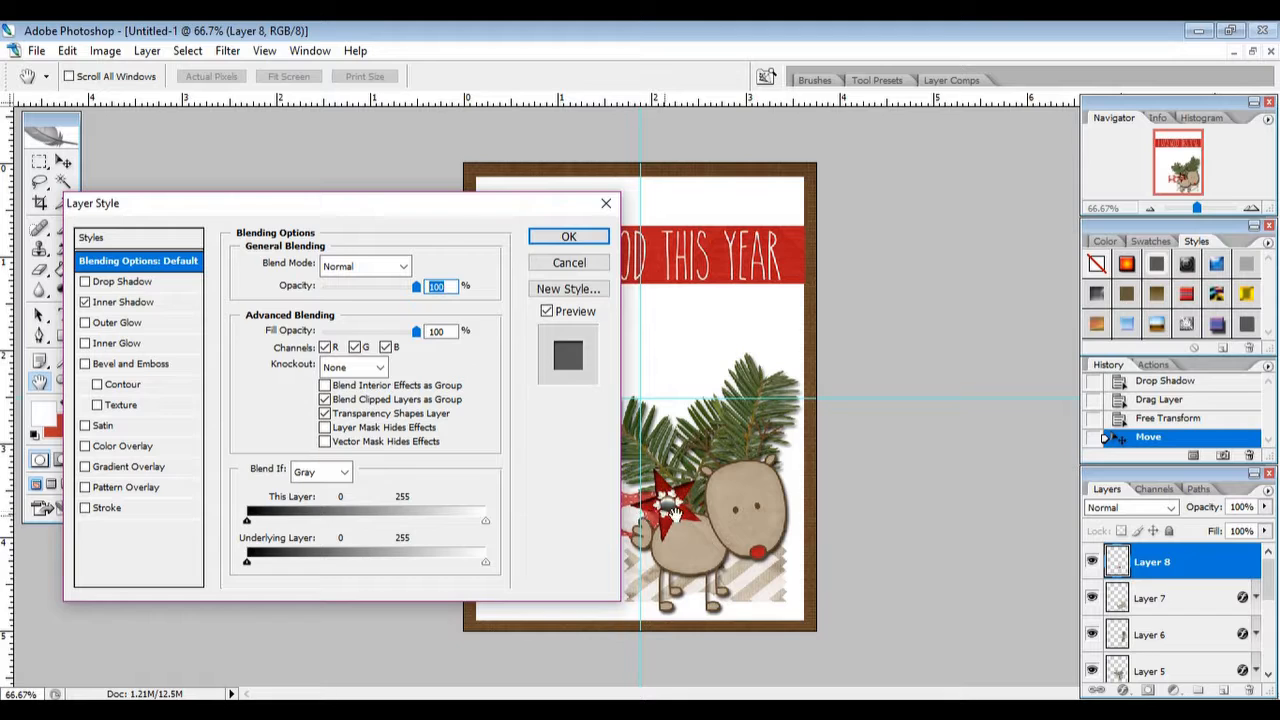
{"action": "left_click", "coordinate": [85, 302]}
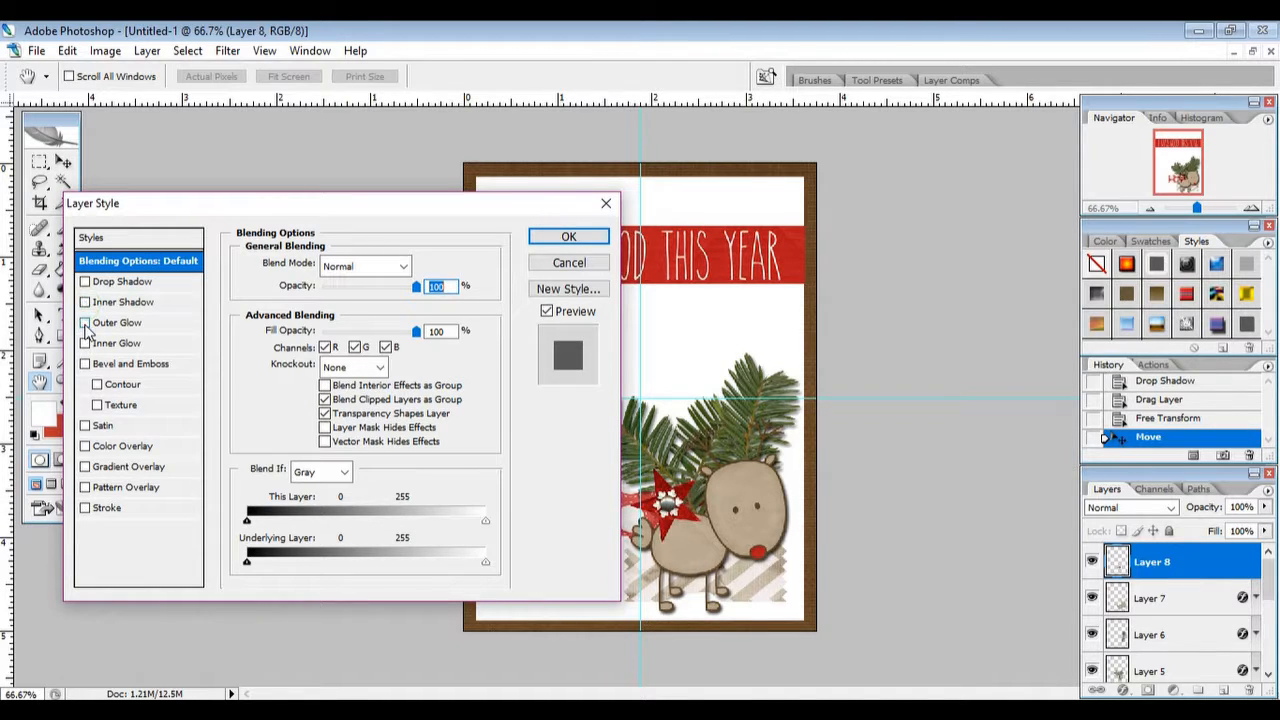
{"action": "left_click", "coordinate": [85, 322]}
{"action": "left_click", "coordinate": [85, 323]}
{"action": "left_click", "coordinate": [85, 343]}
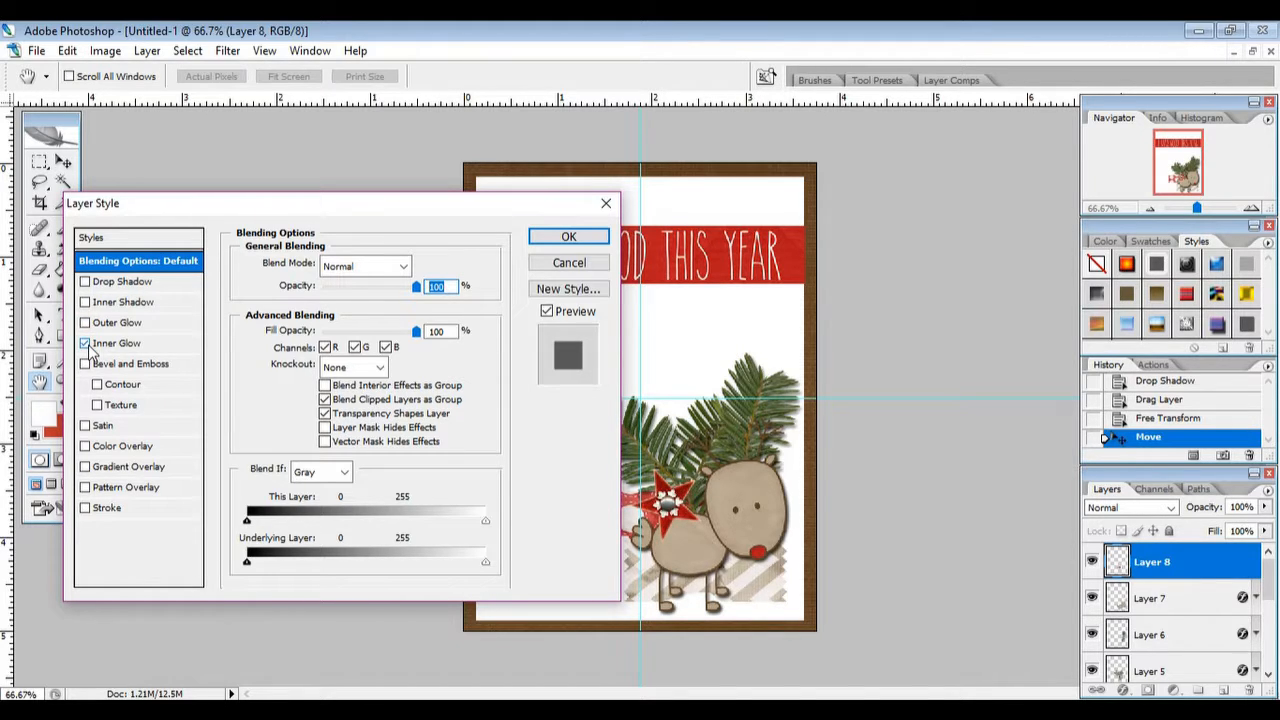
{"action": "left_click", "coordinate": [85, 343]}
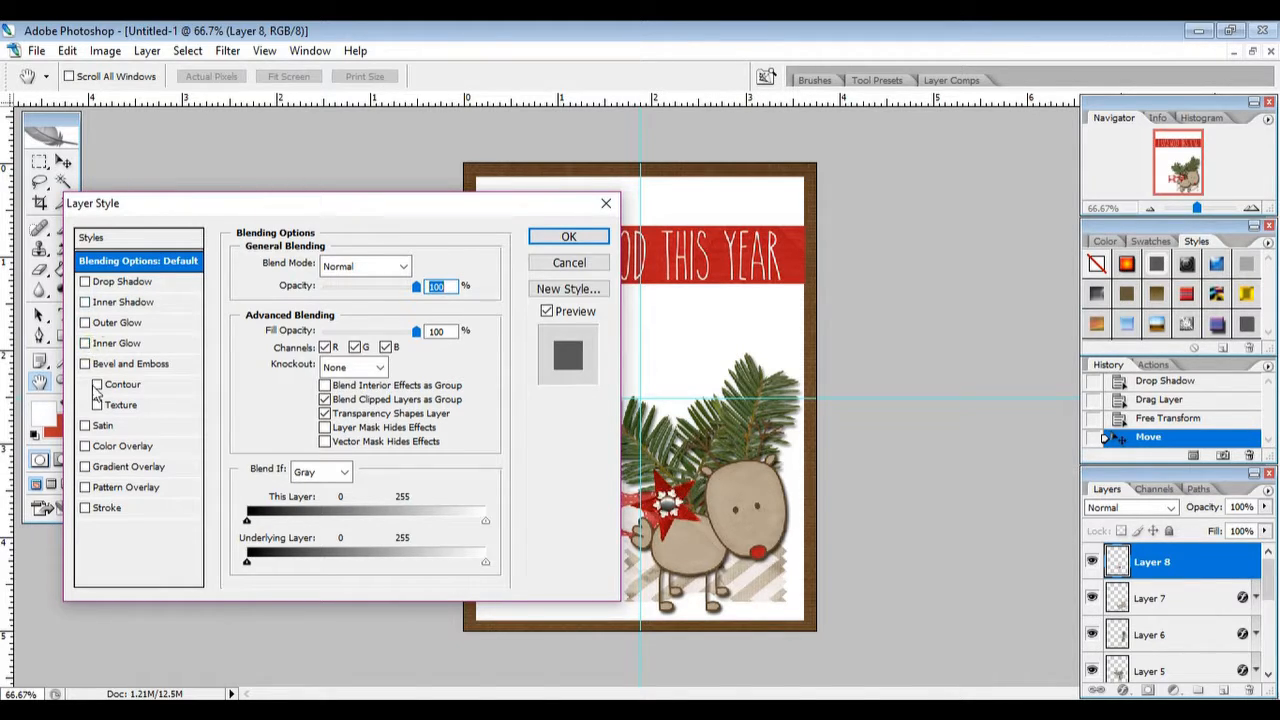
{"action": "left_click", "coordinate": [85, 282]}
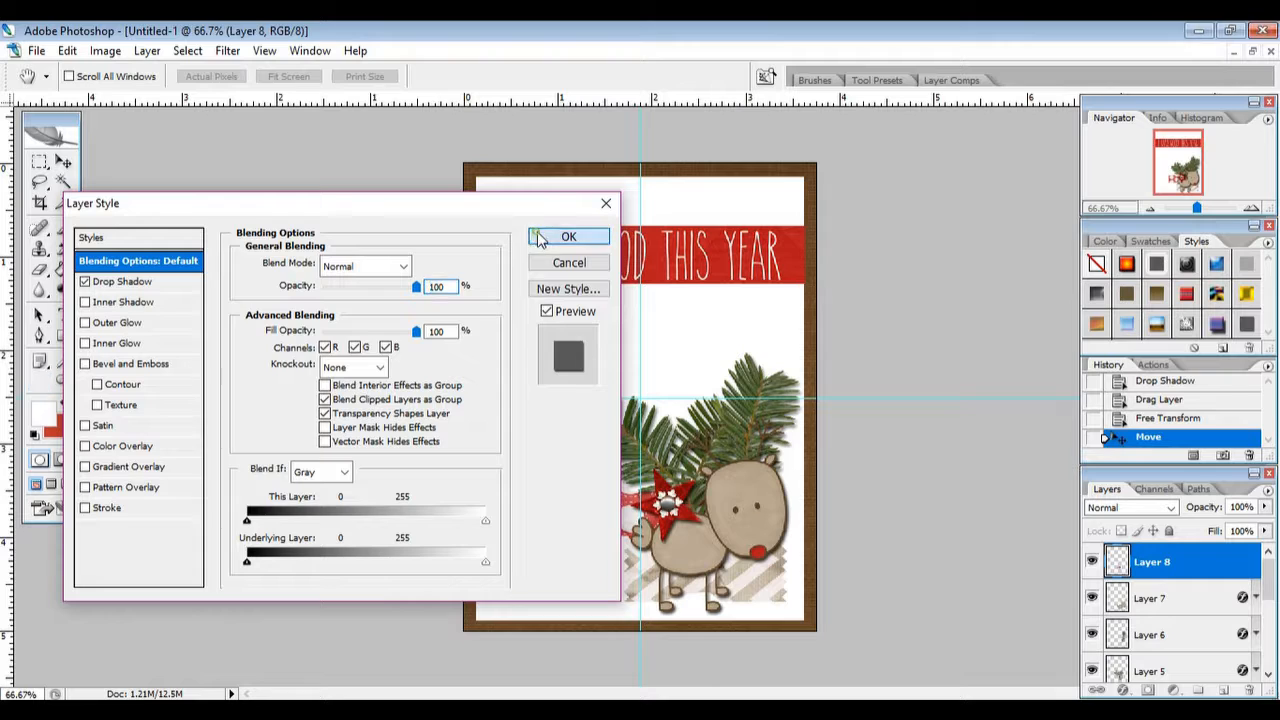
{"action": "left_click", "coordinate": [568, 236]}
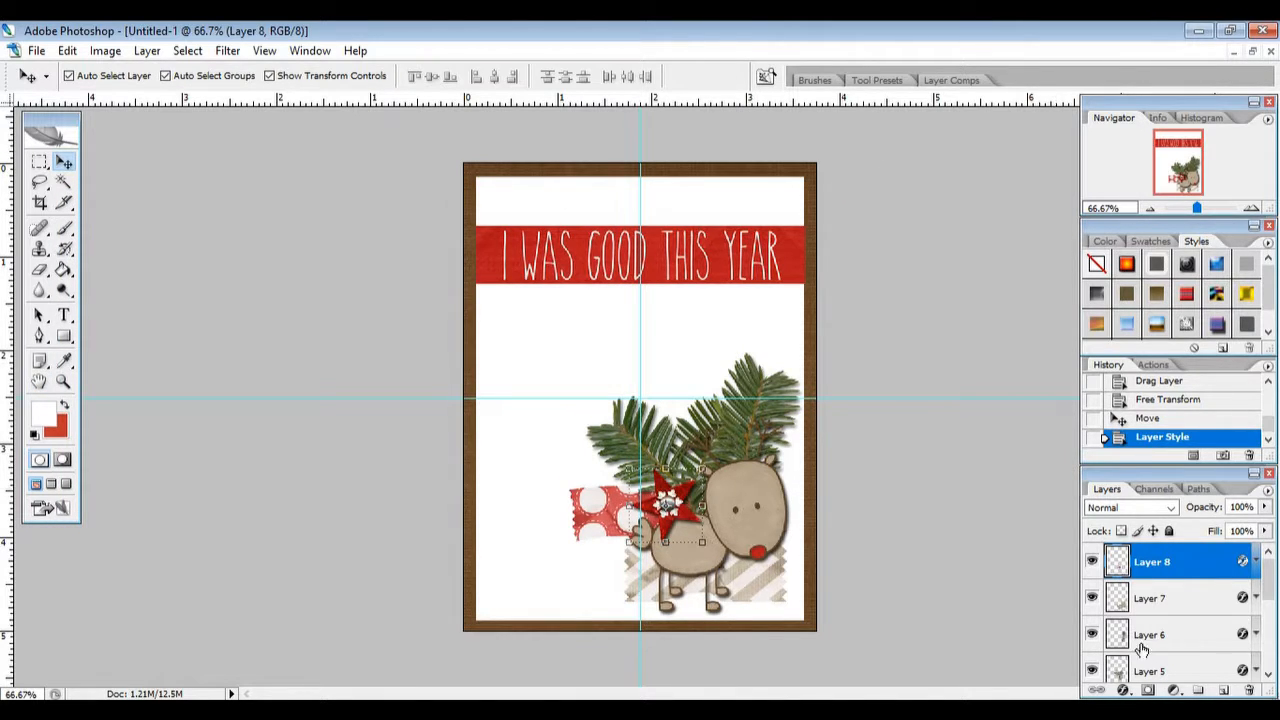
Select the Shape 1 layer, the white rectangle inside the brown frame
{"action": "scroll", "coordinate": [1268, 588], "scroll_direction": "down", "scroll_amount": 5}
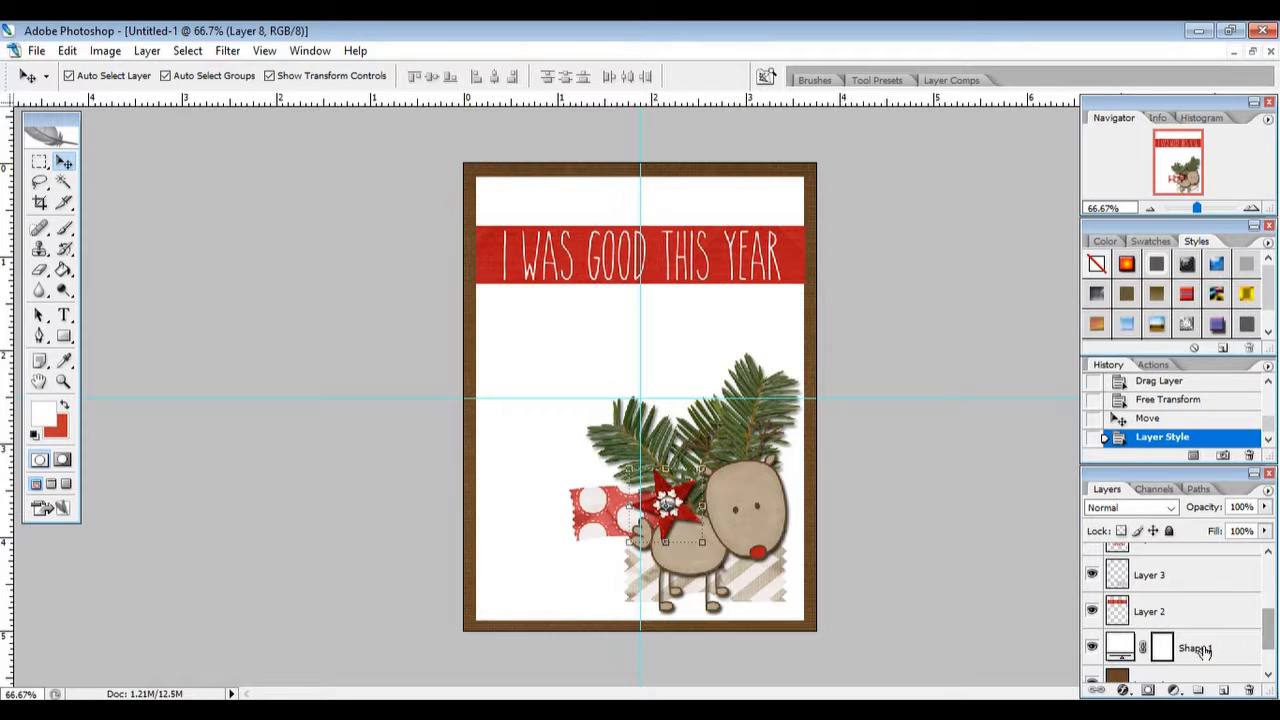
{"action": "left_click", "coordinate": [1205, 650]}
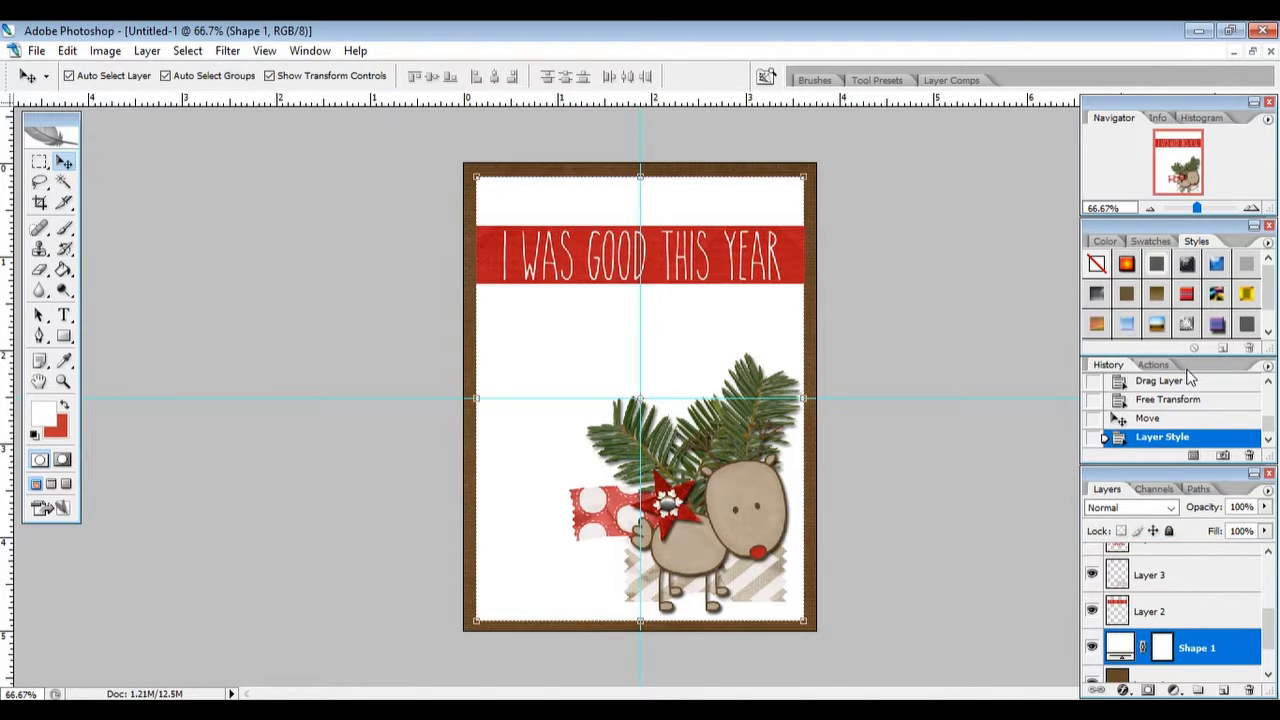